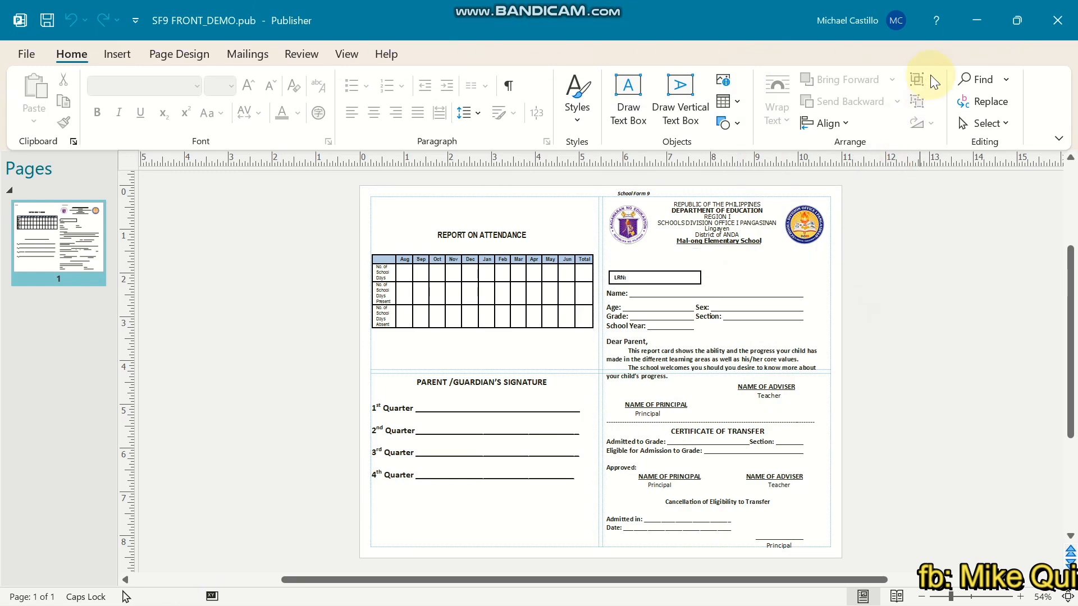
- Switch from Publisher to the SF1_2023_Grade 3 - GUMAMELA workbook in Excel and show the start of the school register
{"action": "left_click", "coordinate": [974, 25]}
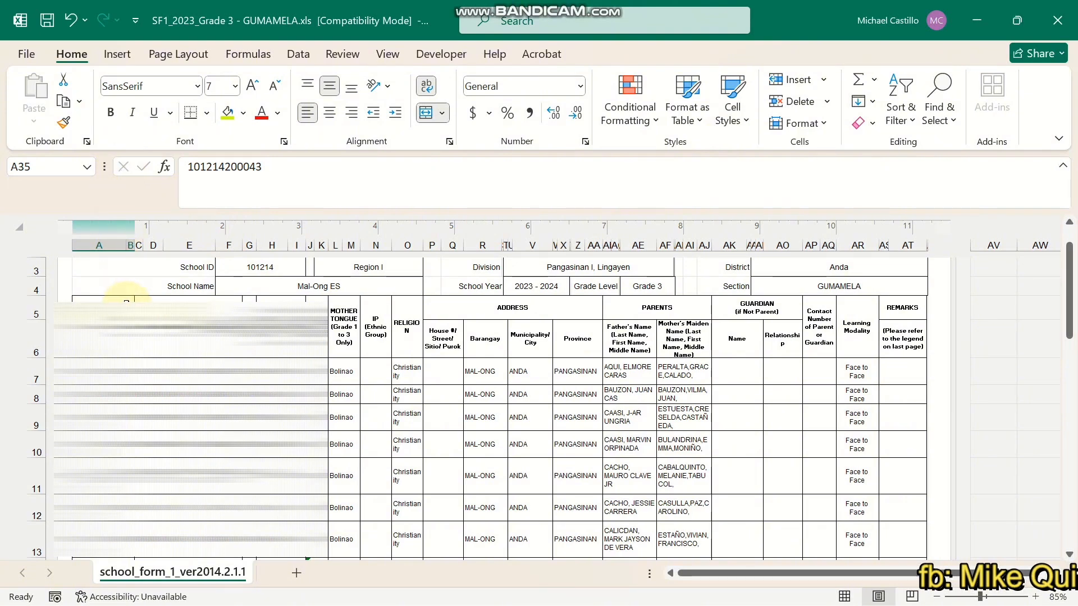
{"action": "scroll", "coordinate": [344, 360], "scroll_direction": "up", "scroll_amount": 1}
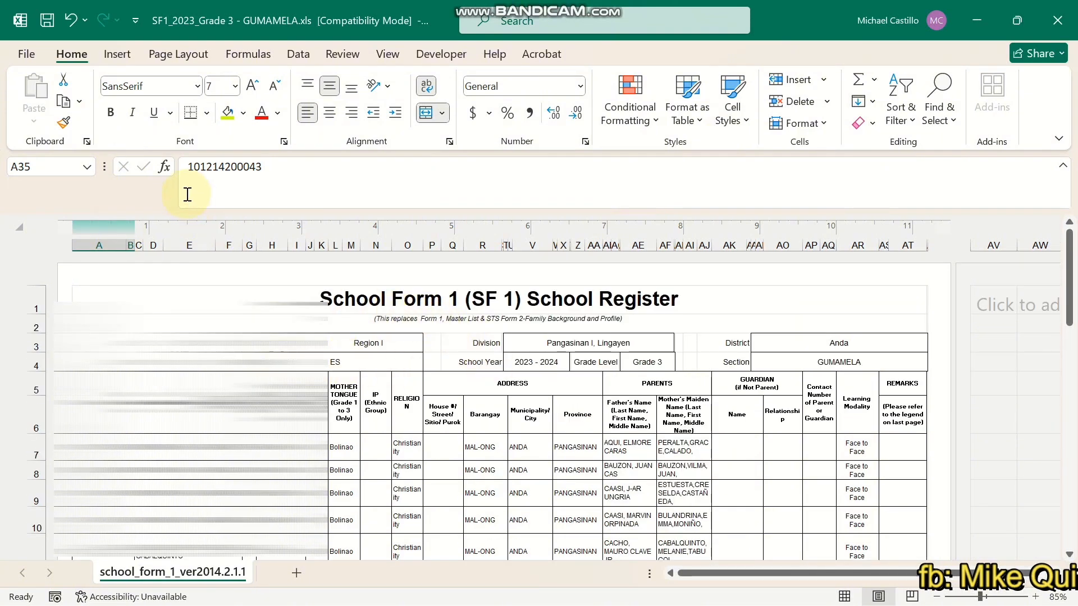
{"action": "left_click", "coordinate": [27, 54]}
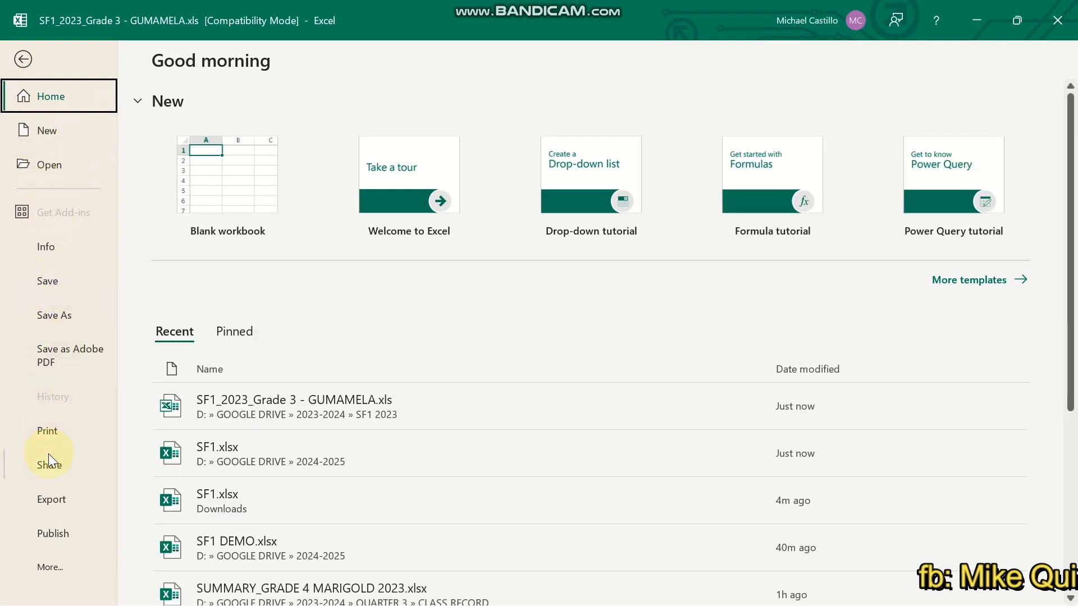
{"action": "left_click", "coordinate": [59, 138]}
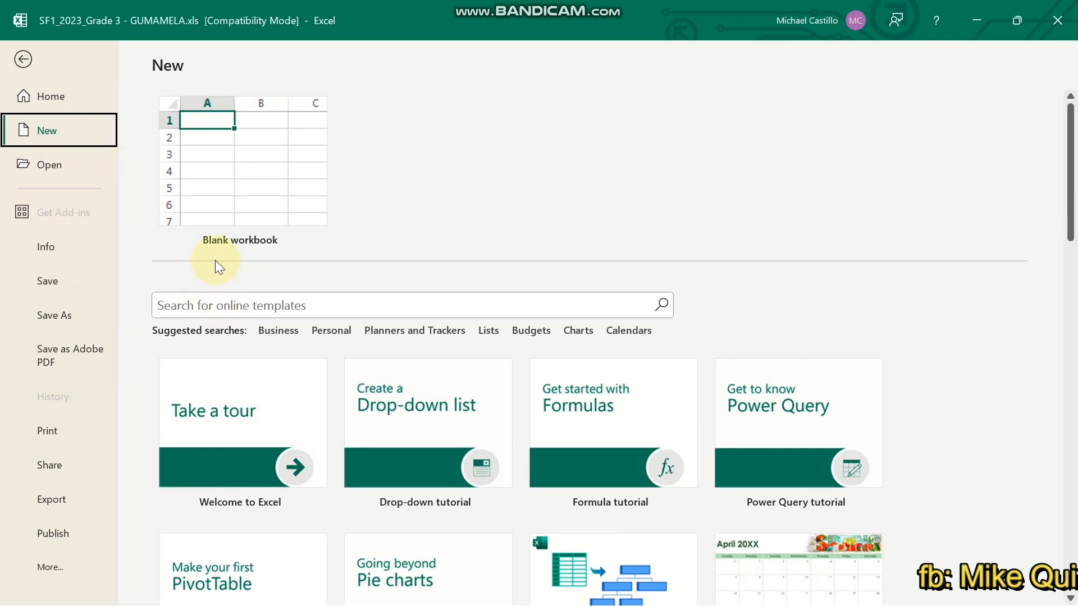
{"action": "left_click", "coordinate": [23, 59]}
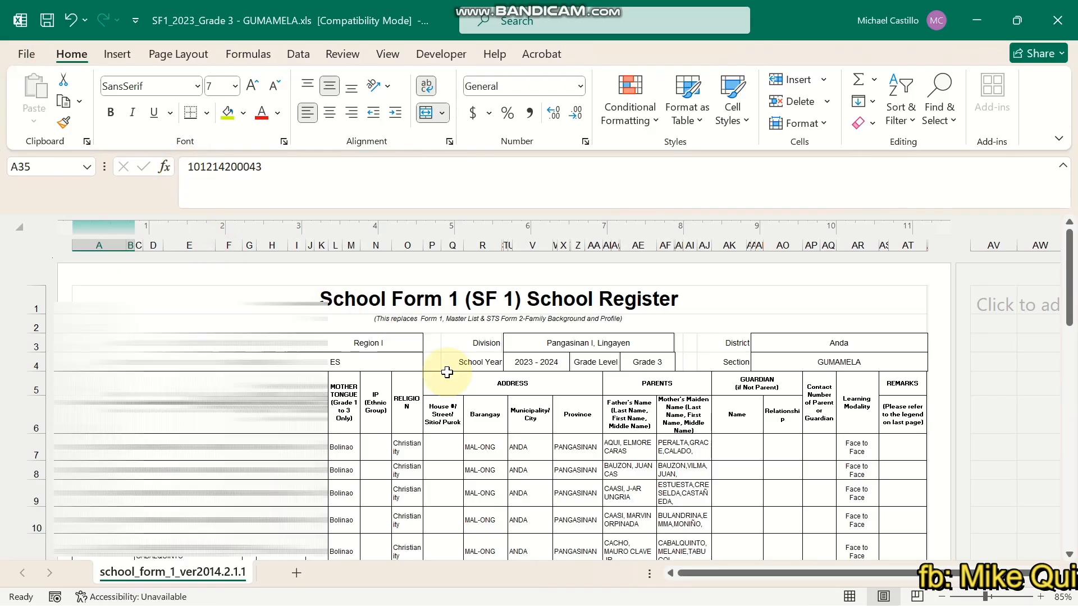
{"action": "mouse_move", "coordinate": [621, 595]}
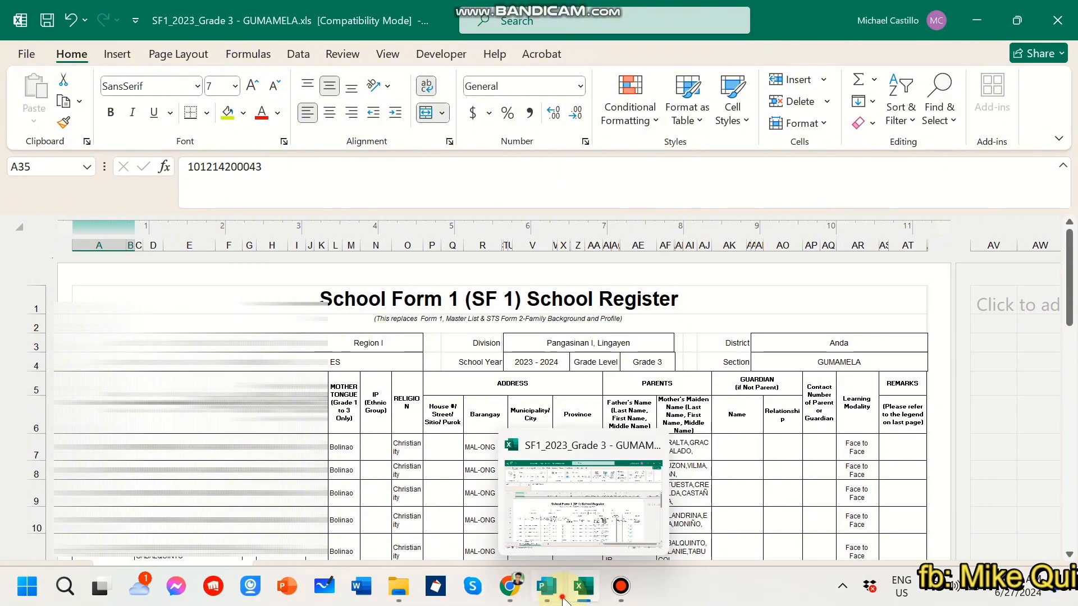
{"action": "left_click", "coordinate": [547, 586]}
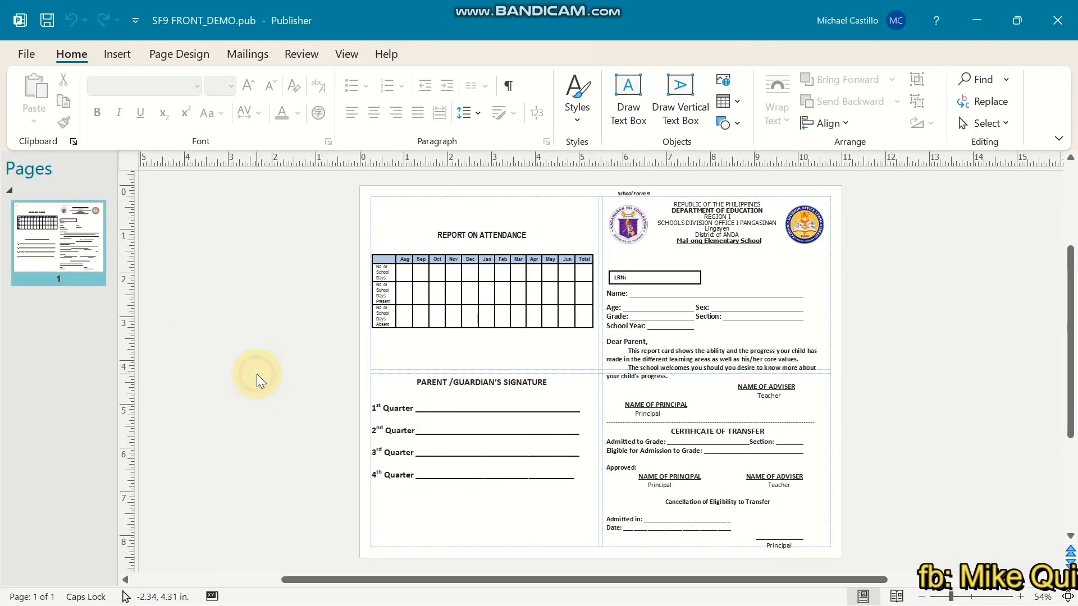
{"action": "left_click", "coordinate": [585, 587]}
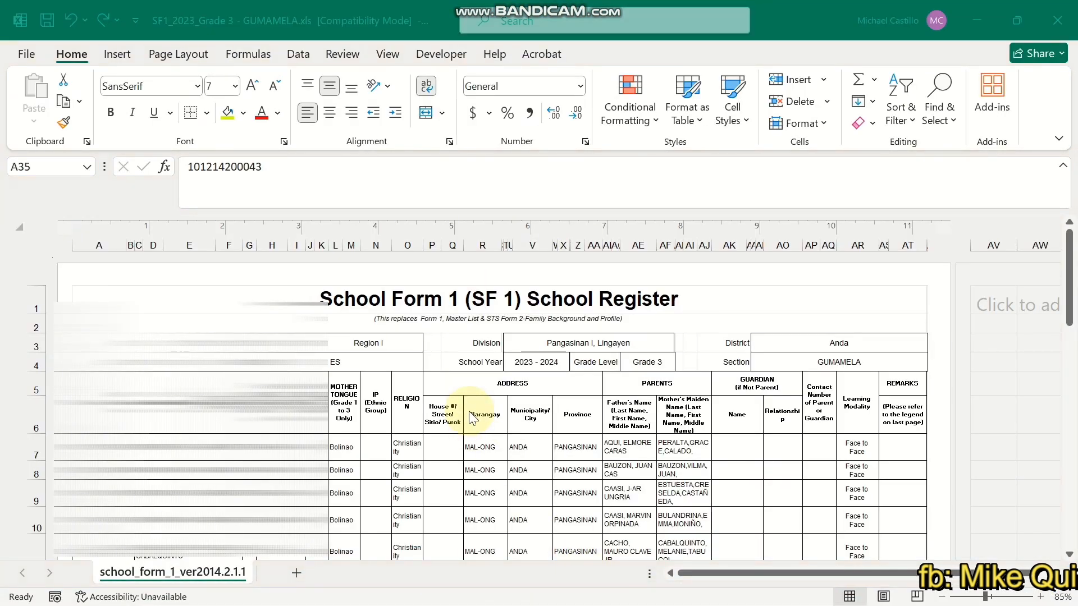
- Create a blank workbook and enter the headers NAME, AGE, GENDER and LRN in cells A1 to D1
{"action": "key", "text": "ctrl+n"}
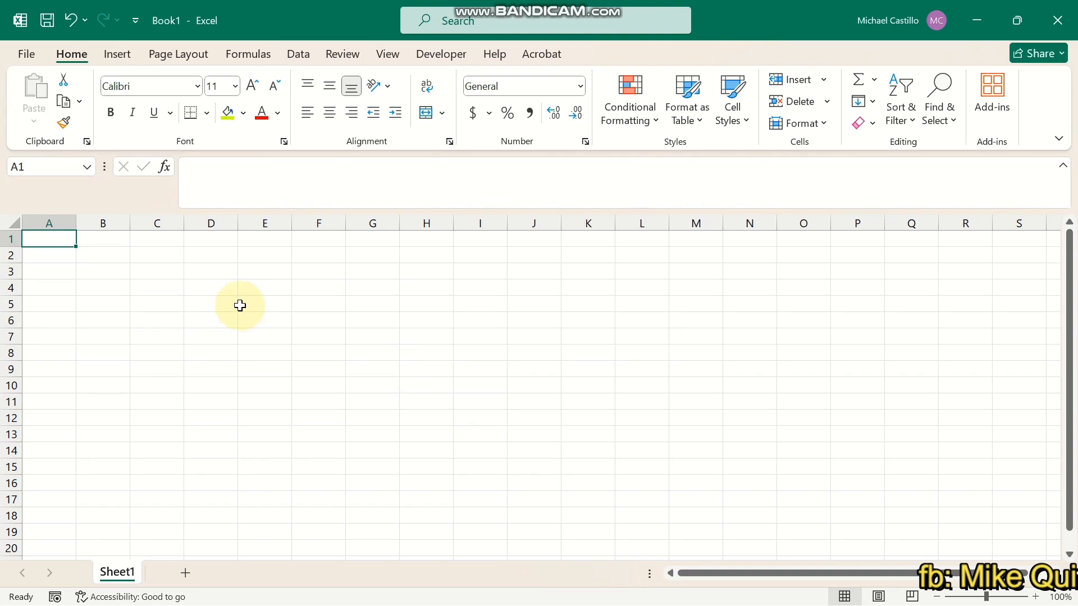
{"action": "type", "text": "n"}
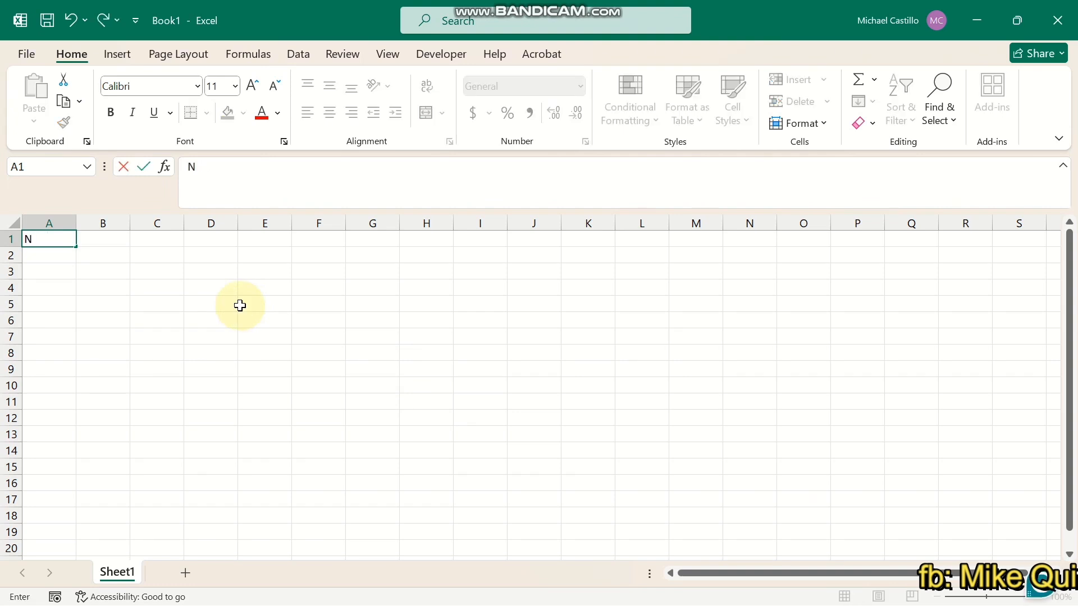
{"action": "key", "text": "Tab"}
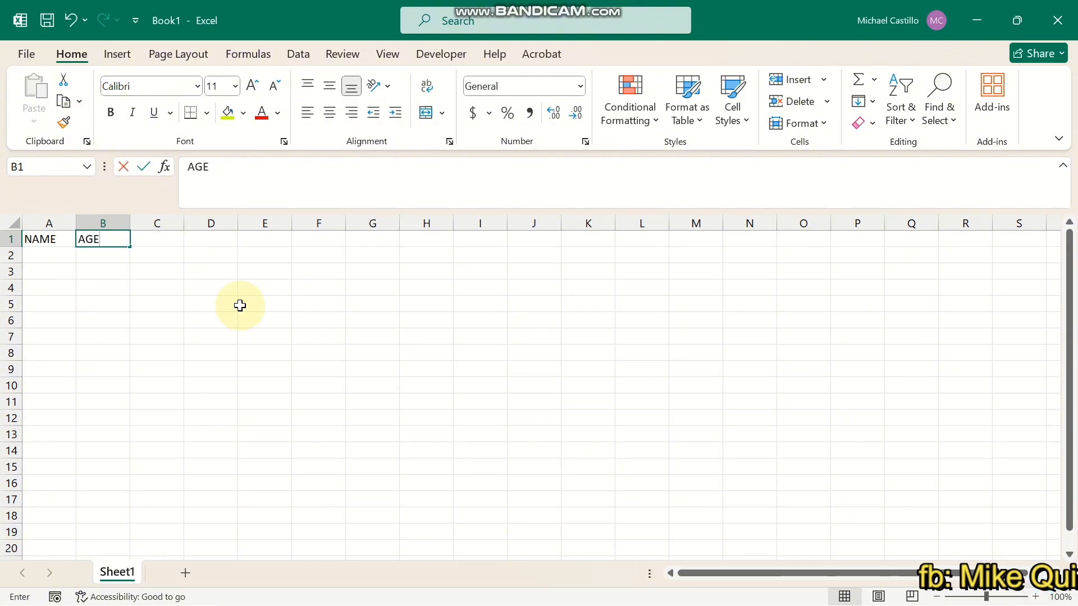
{"action": "key", "text": "Tab"}
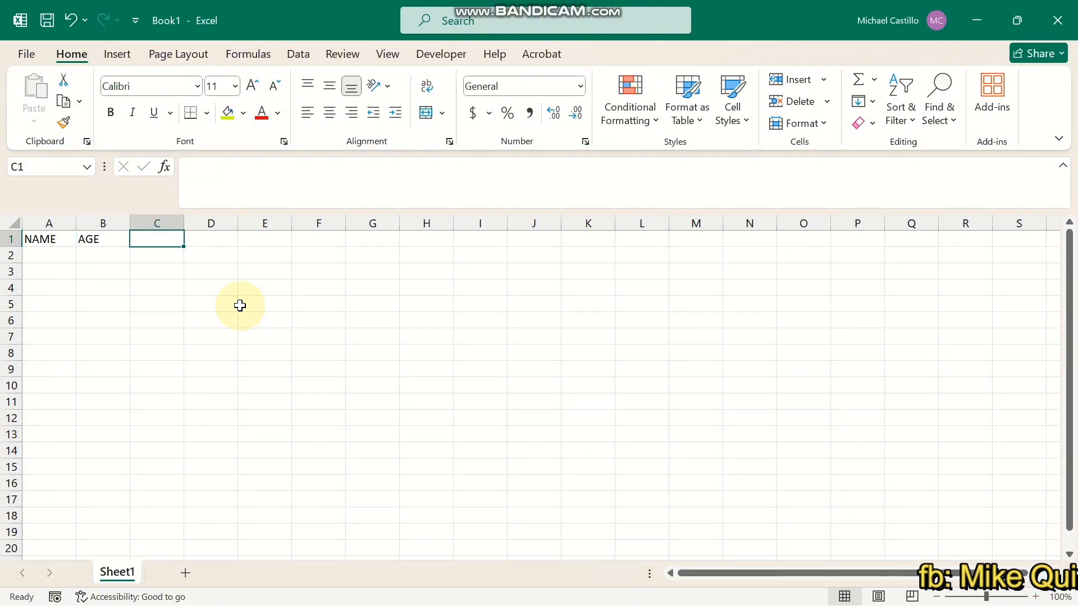
{"action": "type", "text": "S"}
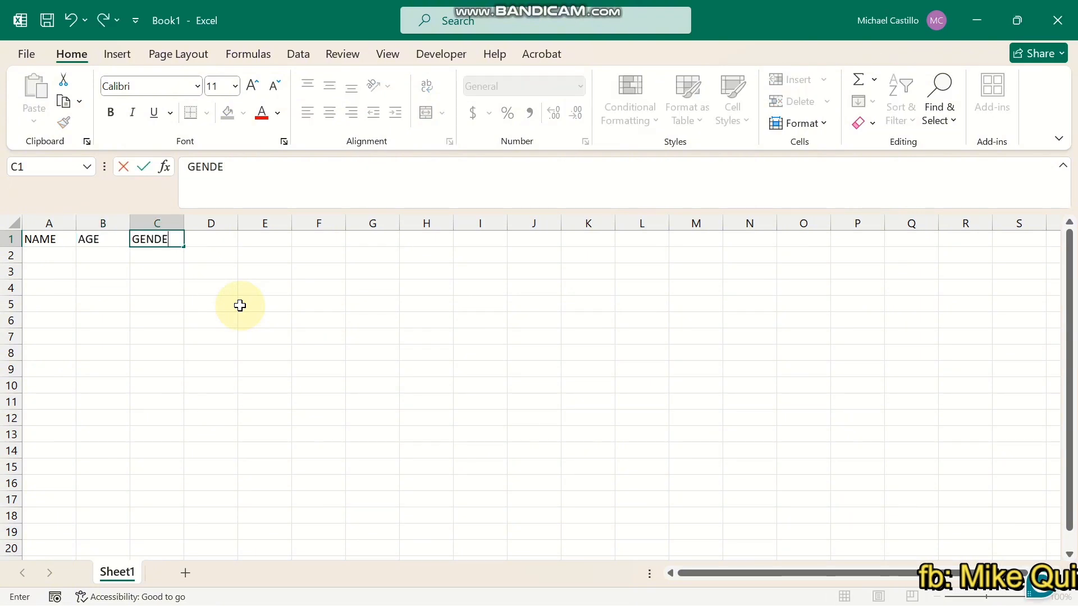
{"action": "key", "text": "Tab"}
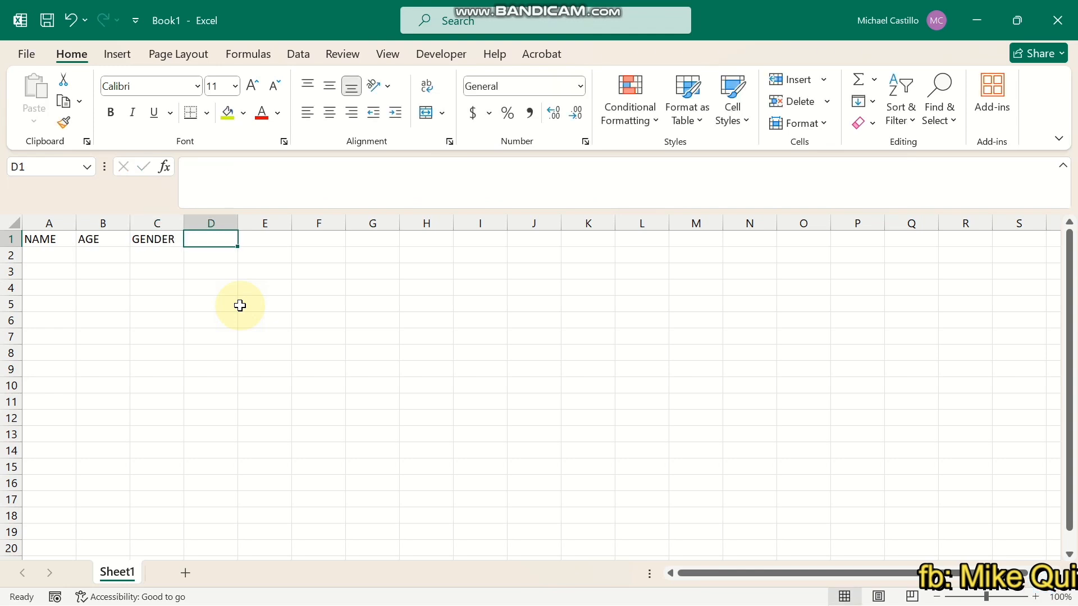
{"action": "type", "text": "LRN"}
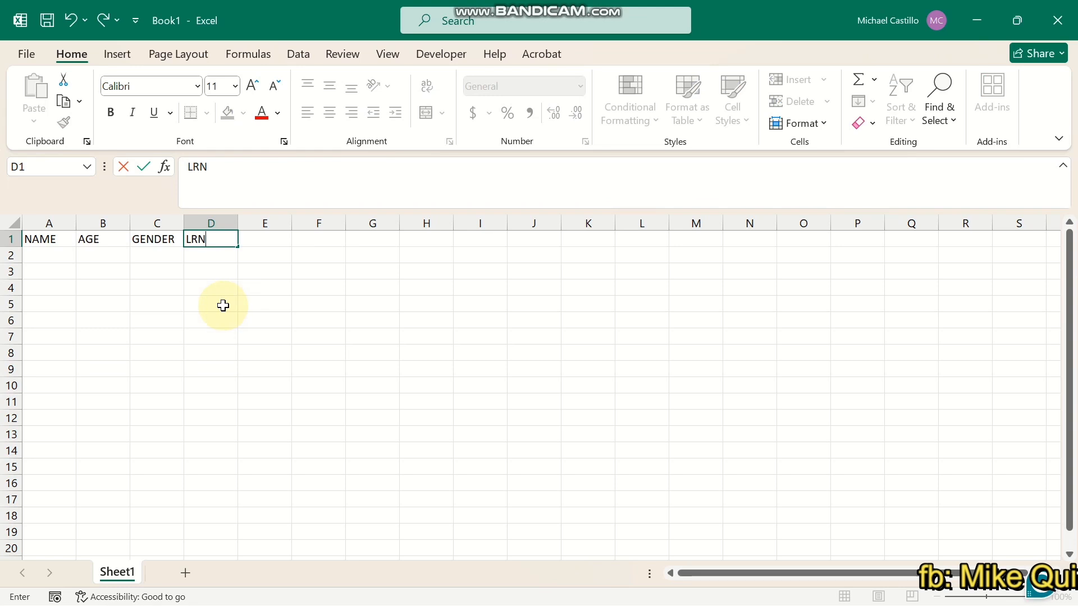
{"action": "left_click", "coordinate": [61, 257]}
- Copy the male learners' names in rows 7 to 20 of the SF1_2023_Grade 3 - GUMAMELA school register
{"action": "mouse_move", "coordinate": [654, 594]}
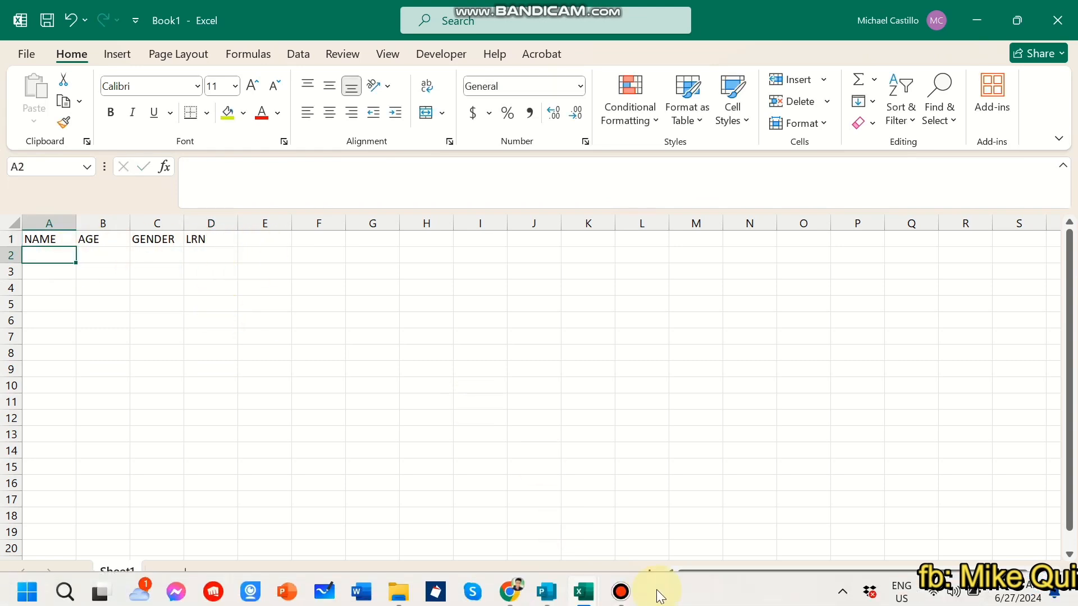
{"action": "left_click", "coordinate": [594, 597]}
{"action": "left_click", "coordinate": [513, 522]}
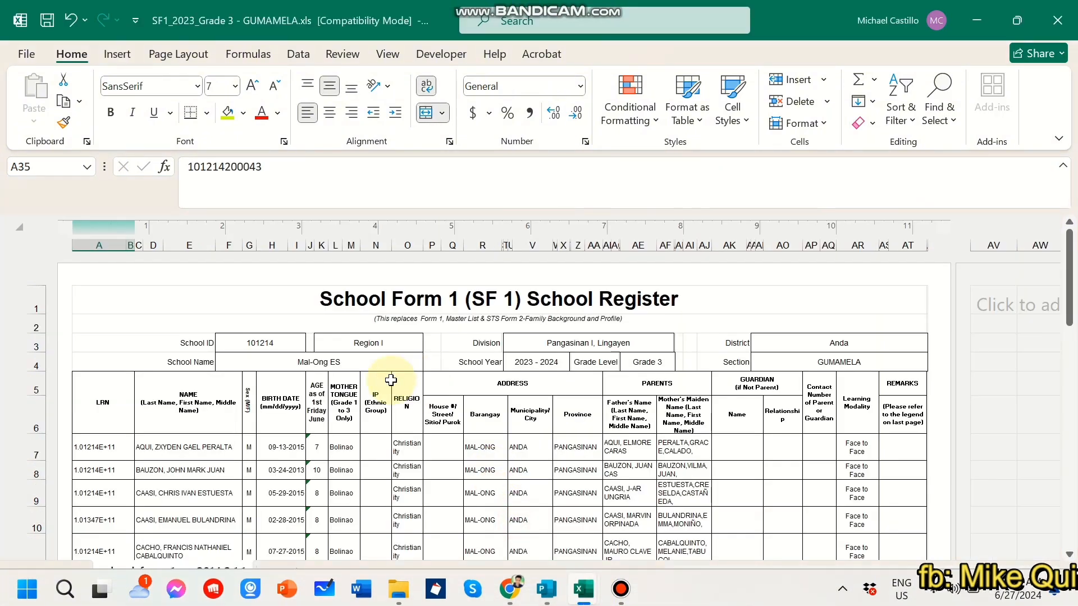
{"action": "scroll", "coordinate": [506, 393], "scroll_direction": "down", "scroll_amount": 2}
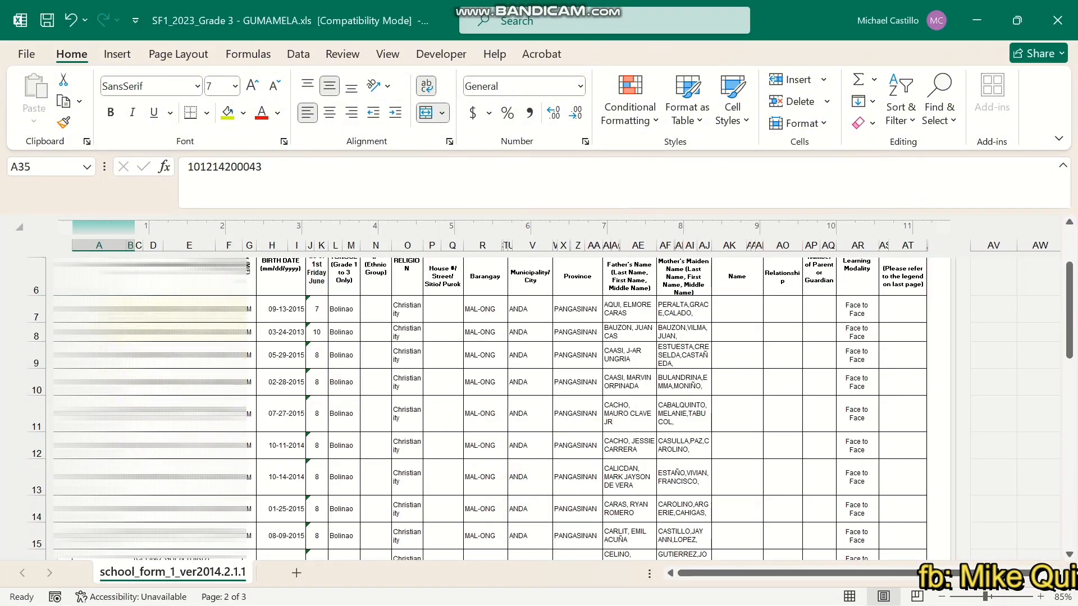
{"action": "left_click_drag", "start_coordinate": [191, 309], "coordinate": [247, 393]}
{"action": "right_click", "coordinate": [199, 387]}
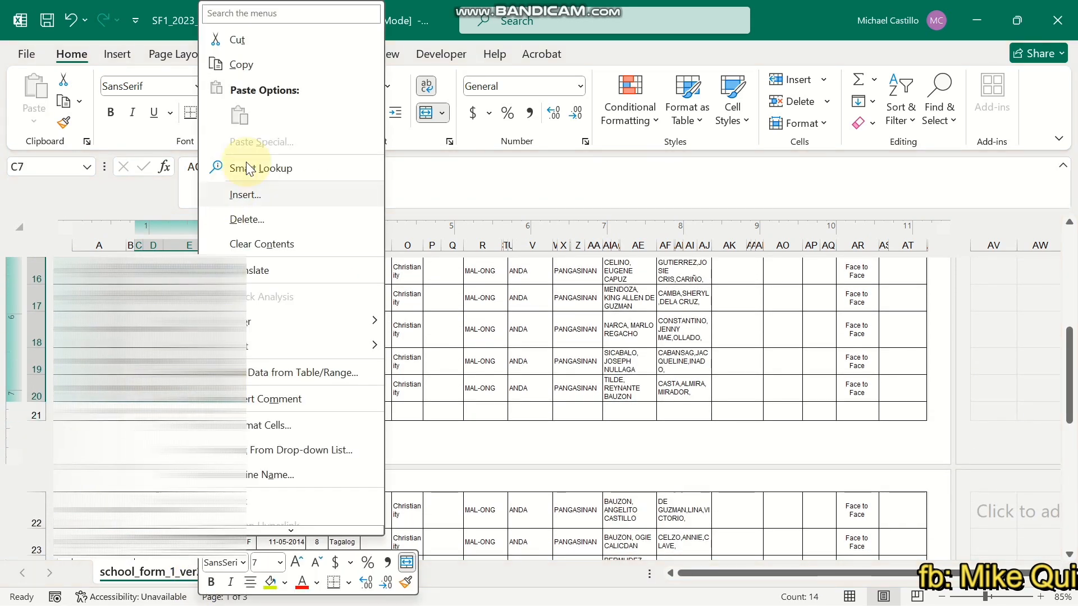
{"action": "left_click", "coordinate": [264, 65]}
- Paste the copied male learners' names into Book1 starting at cell A2, under the NAME header
{"action": "scroll", "coordinate": [622, 551], "scroll_direction": "up", "scroll_amount": 5}
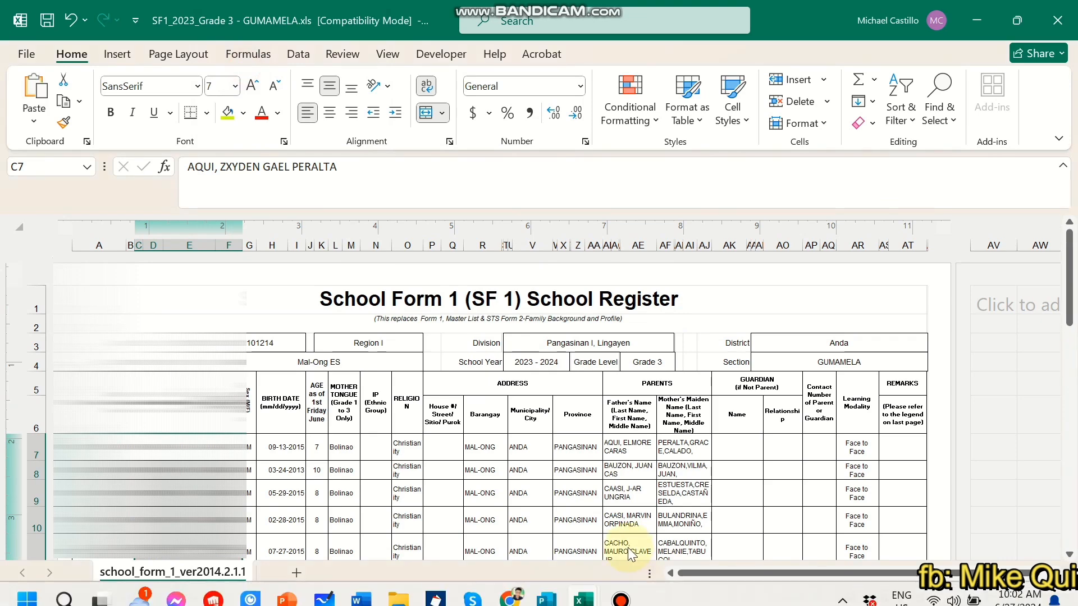
{"action": "mouse_move", "coordinate": [588, 600]}
{"action": "left_click", "coordinate": [594, 547]}
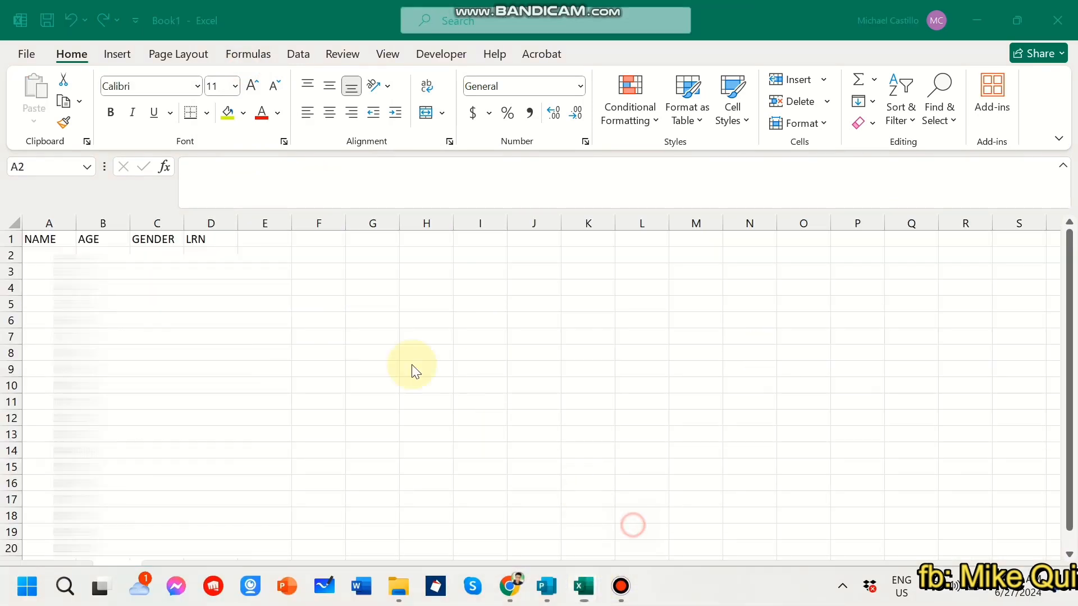
{"action": "right_click", "coordinate": [51, 258]}
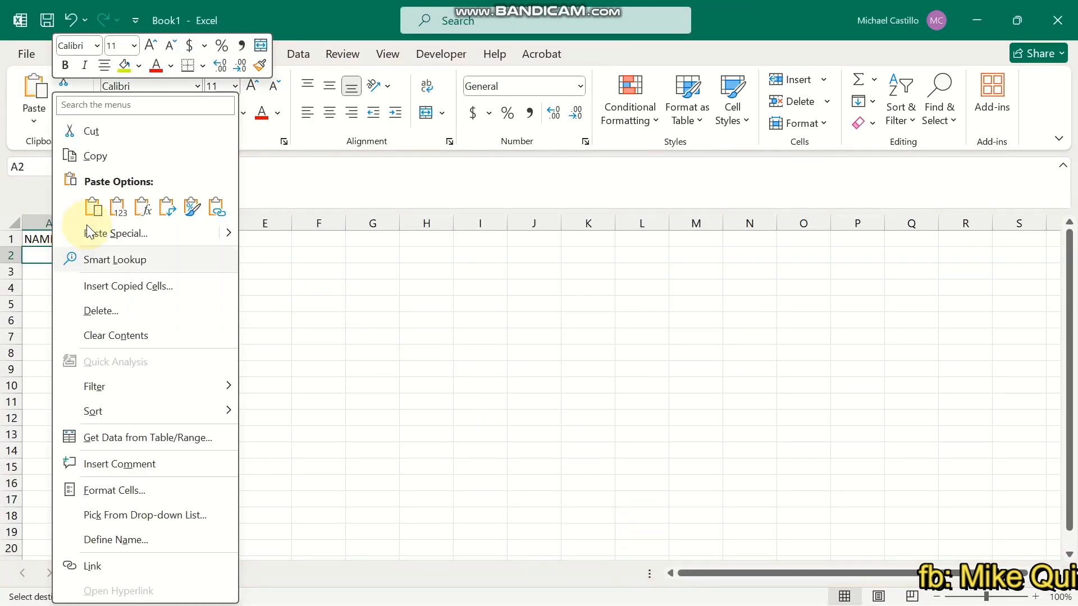
{"action": "left_click", "coordinate": [95, 208]}
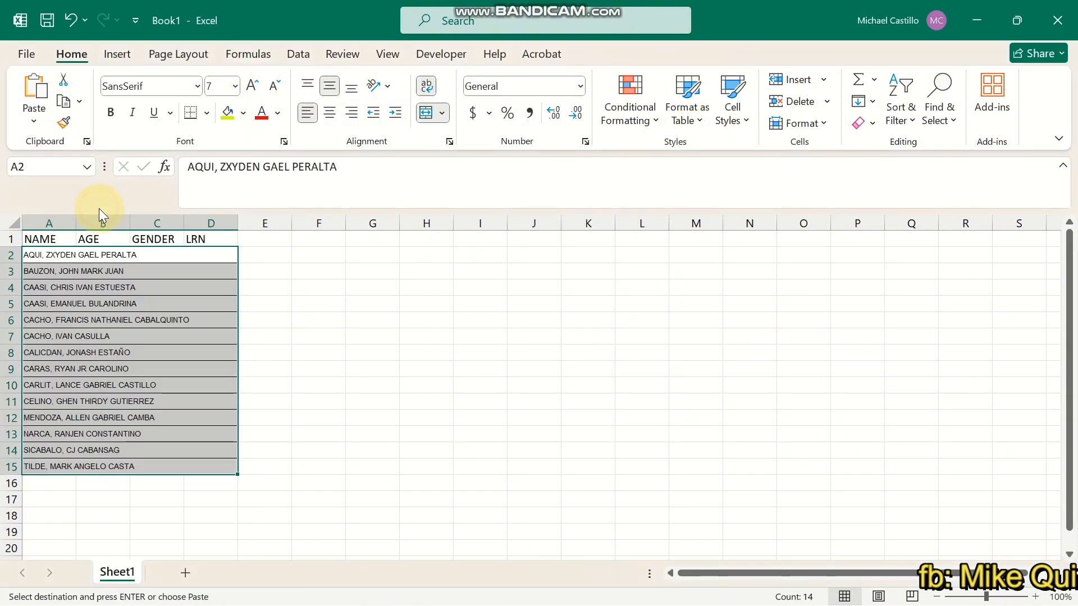
- Unmerge the pasted name cells in A2:D15 and remove all their borders
{"action": "left_click", "coordinate": [443, 114]}
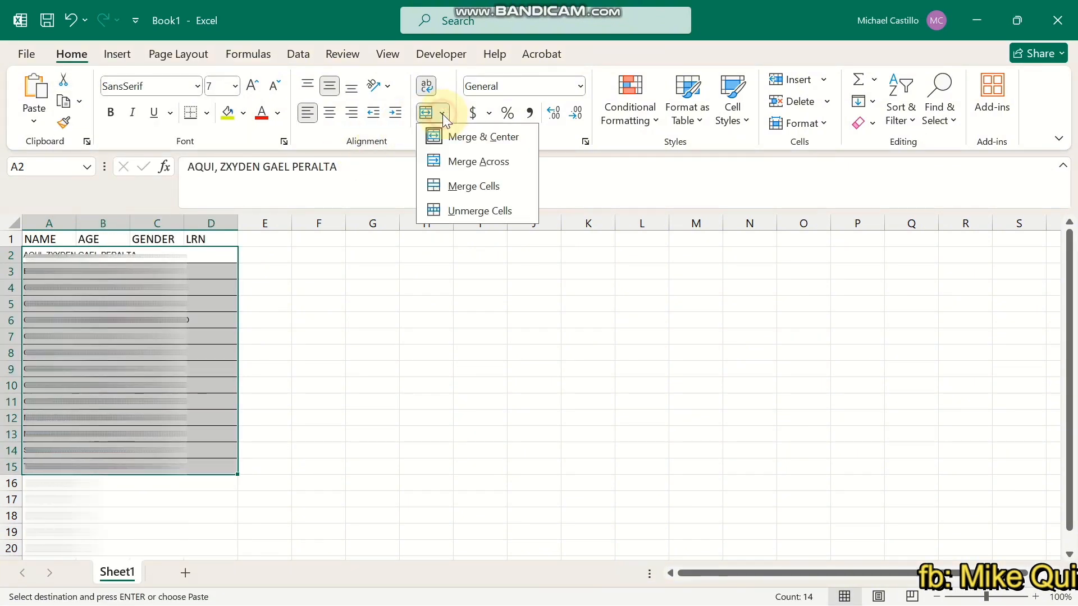
{"action": "left_click", "coordinate": [469, 209]}
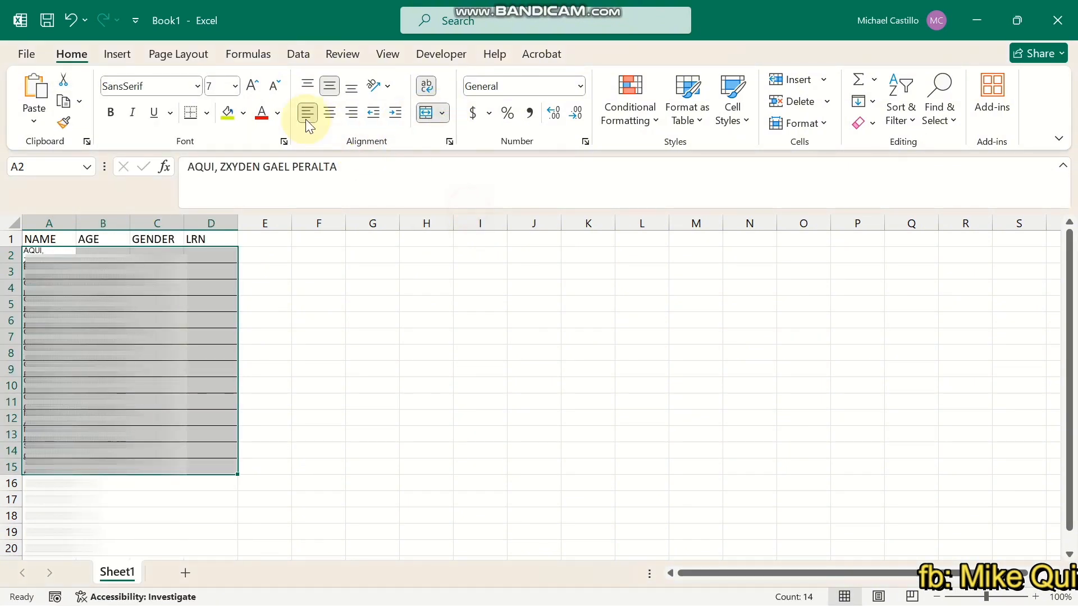
{"action": "left_click", "coordinate": [206, 113]}
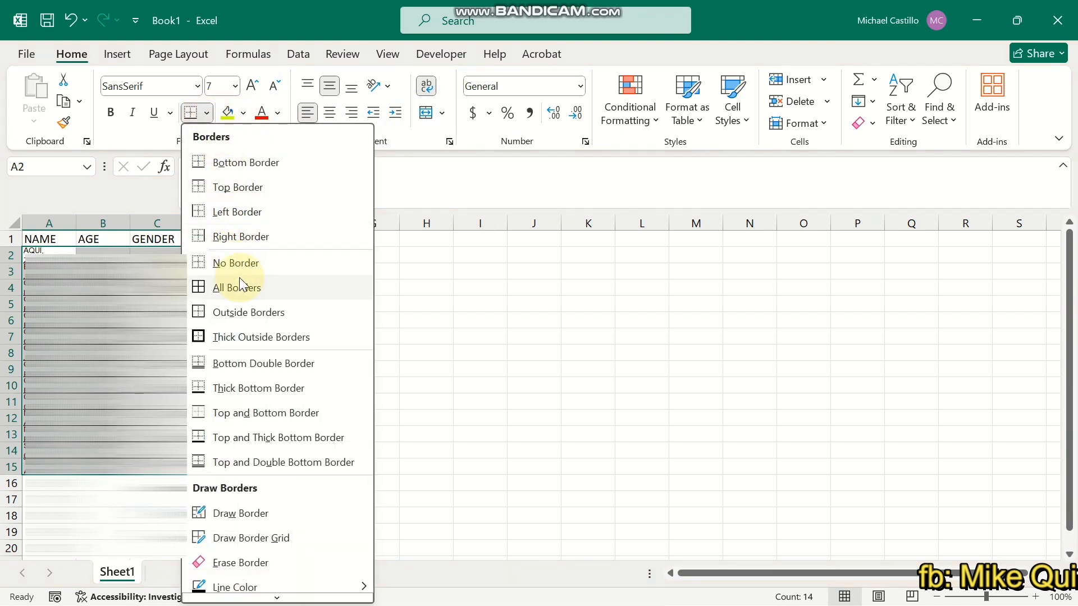
{"action": "left_click", "coordinate": [247, 264]}
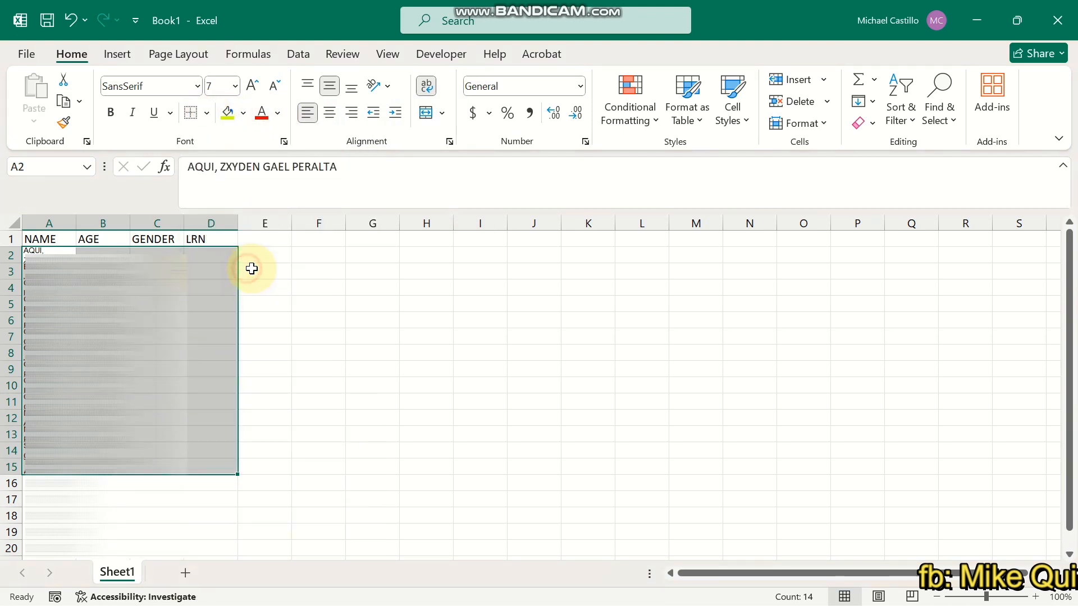
{"action": "left_click", "coordinate": [204, 302]}
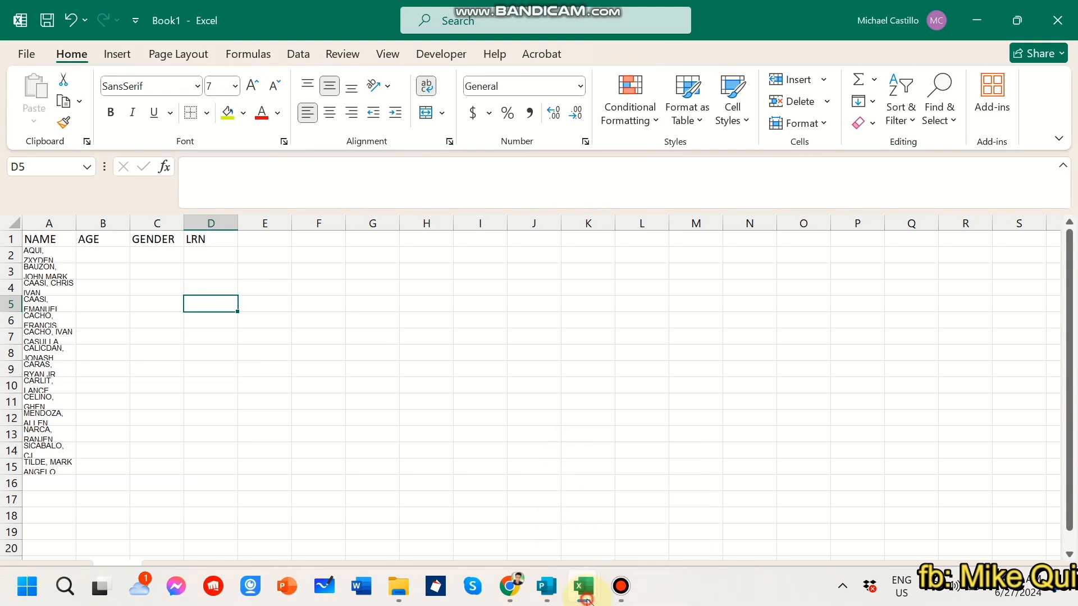
- Copy the female learners' names, starting at row 22, from the SF1_2023_Grade 3 - GUMAMELA school register
{"action": "mouse_move", "coordinate": [584, 574]}
{"action": "left_click", "coordinate": [488, 522]}
{"action": "scroll", "coordinate": [235, 421], "scroll_direction": "down", "scroll_amount": 10}
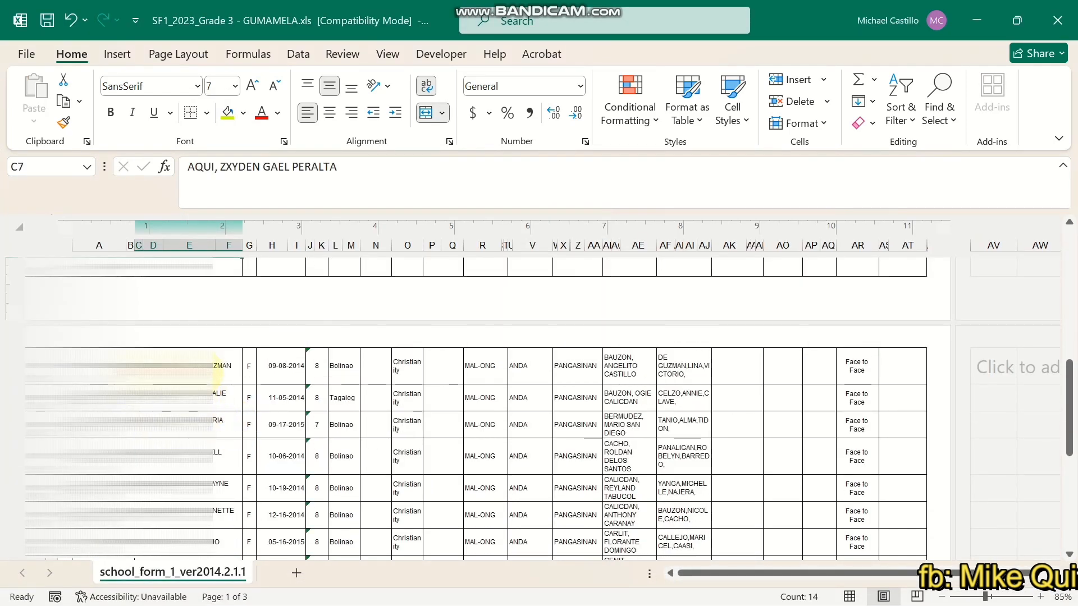
{"action": "left_click_drag", "start_coordinate": [218, 368], "coordinate": [242, 413]}
{"action": "right_click", "coordinate": [186, 393]}
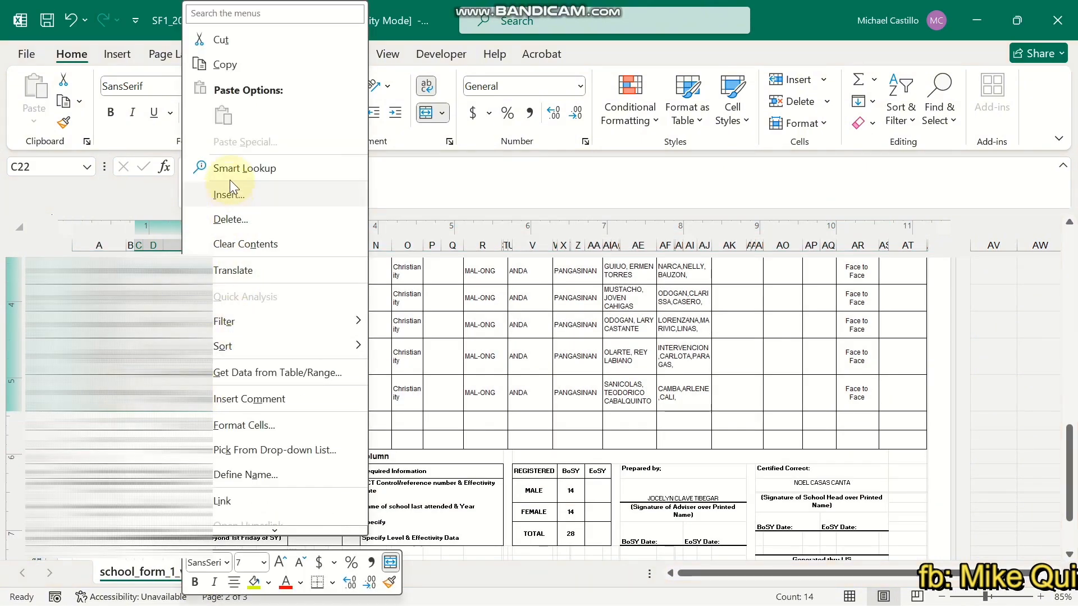
{"action": "left_click", "coordinate": [237, 73]}
- Paste the copied female learners' names into Book1 starting at cell A16, directly below the male names
{"action": "scroll", "coordinate": [505, 393], "scroll_direction": "up", "scroll_amount": 3}
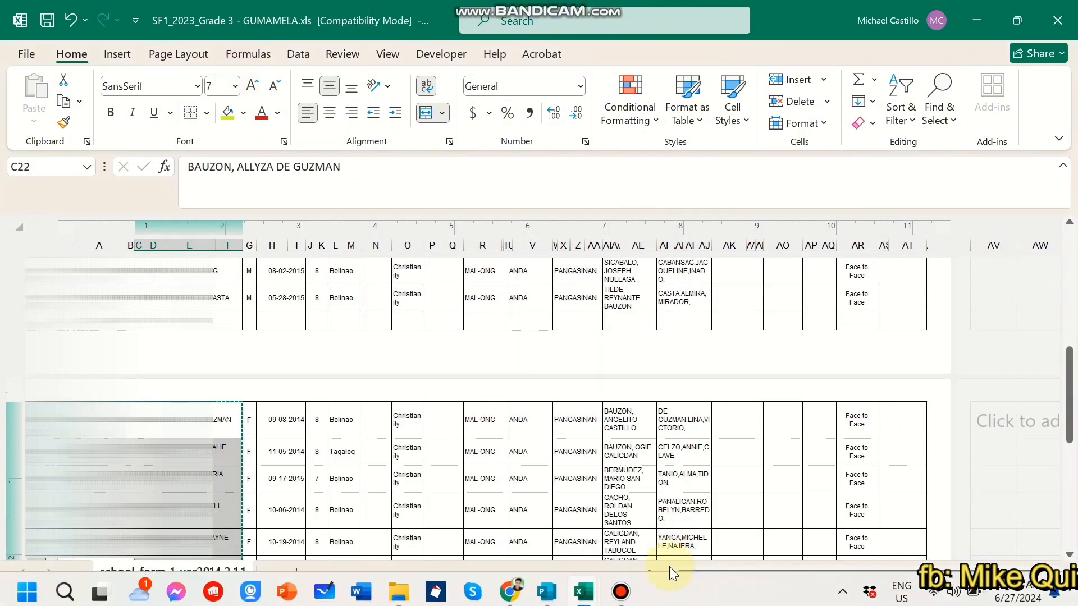
{"action": "mouse_move", "coordinate": [596, 590]}
{"action": "left_click", "coordinate": [613, 503]}
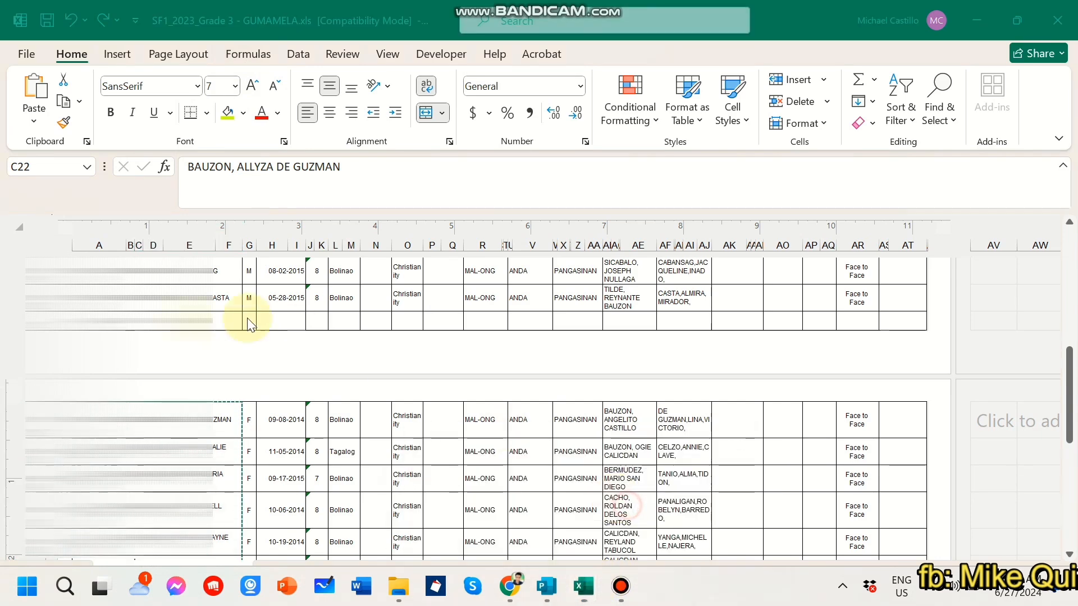
{"action": "left_click", "coordinate": [56, 483]}
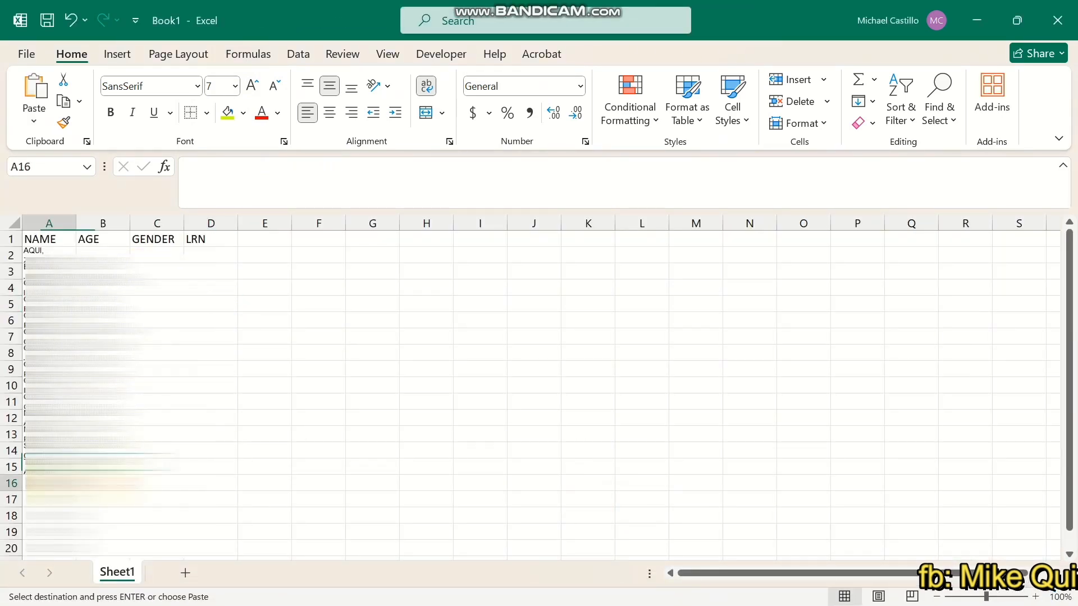
{"action": "right_click", "coordinate": [56, 482]}
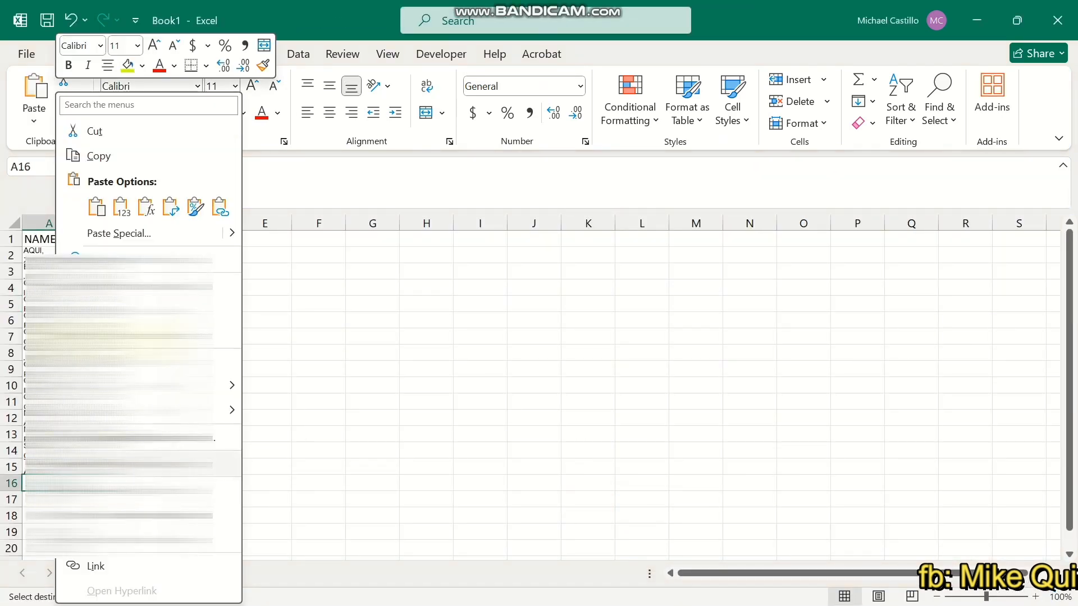
{"action": "left_click", "coordinate": [99, 208]}
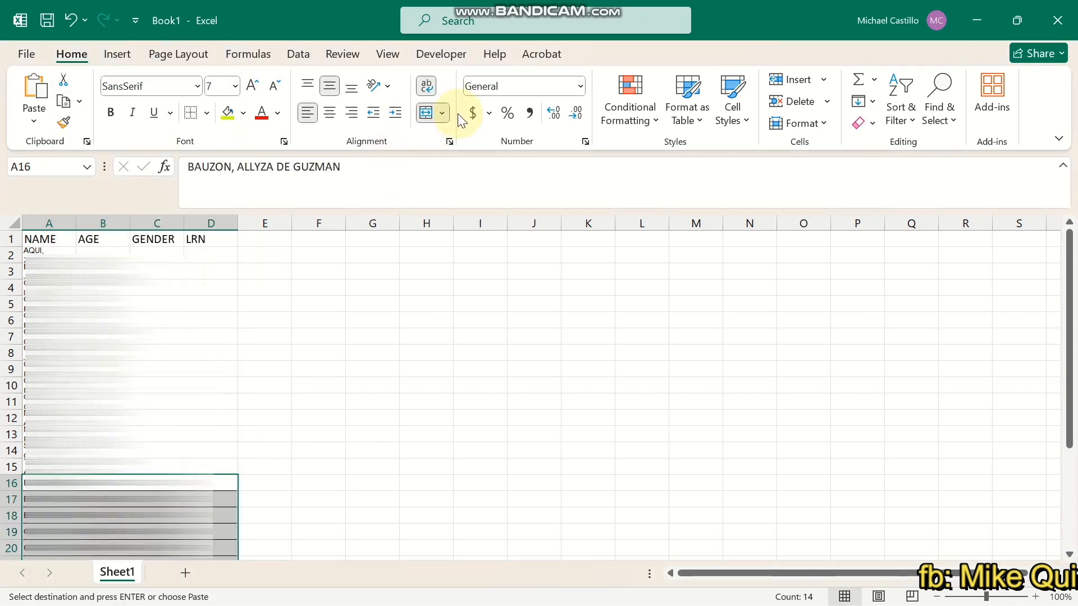
- Unmerge the pasted female name cells starting at A16 and remove all their borders
{"action": "left_click", "coordinate": [443, 114]}
{"action": "left_click", "coordinate": [458, 212]}
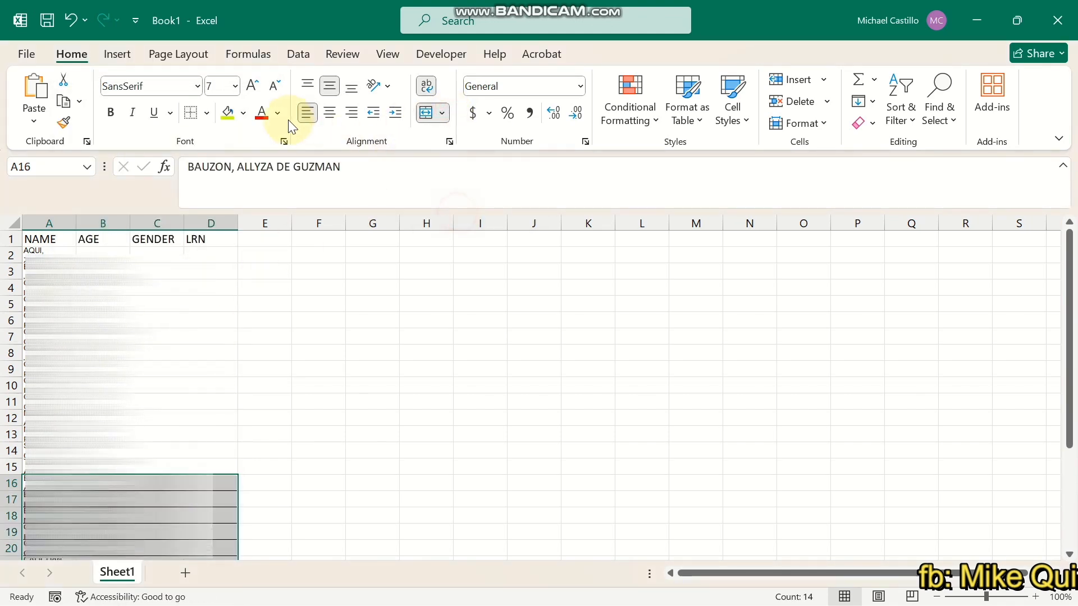
{"action": "left_click", "coordinate": [207, 113]}
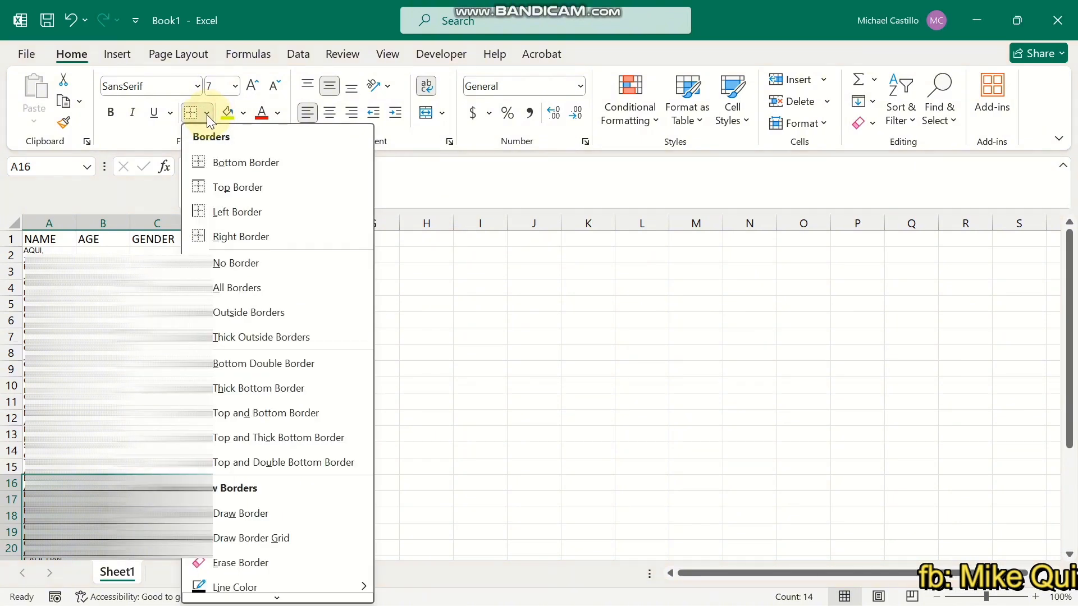
{"action": "left_click", "coordinate": [228, 263]}
- Copy the male learners' ages, starting at cell J7, from the SF1_2023_Grade 3 - GUMAMELA school register
{"action": "left_click", "coordinate": [118, 256]}
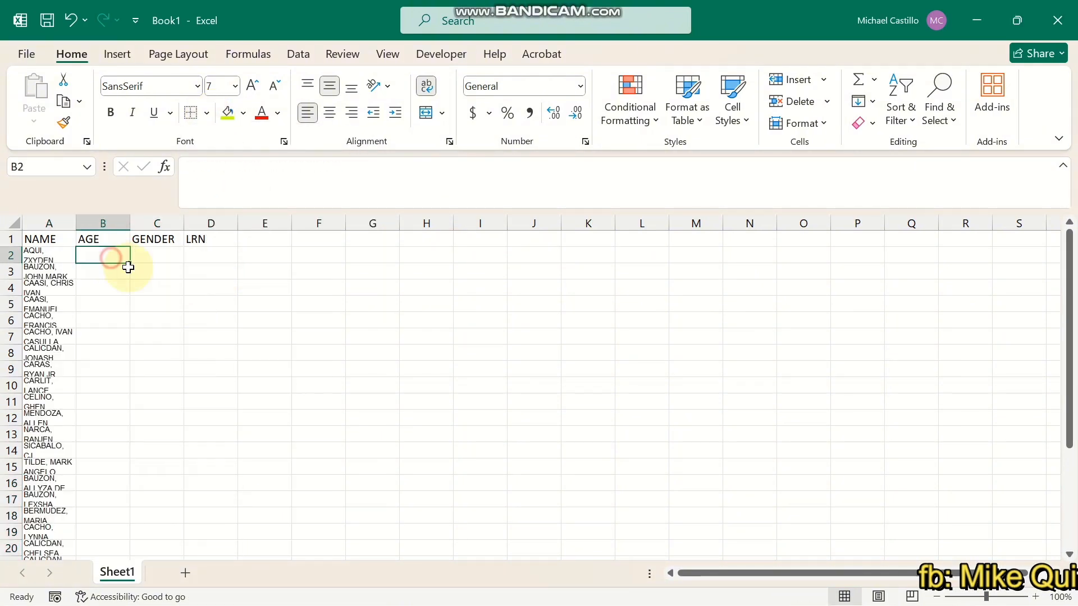
{"action": "mouse_move", "coordinate": [581, 595]}
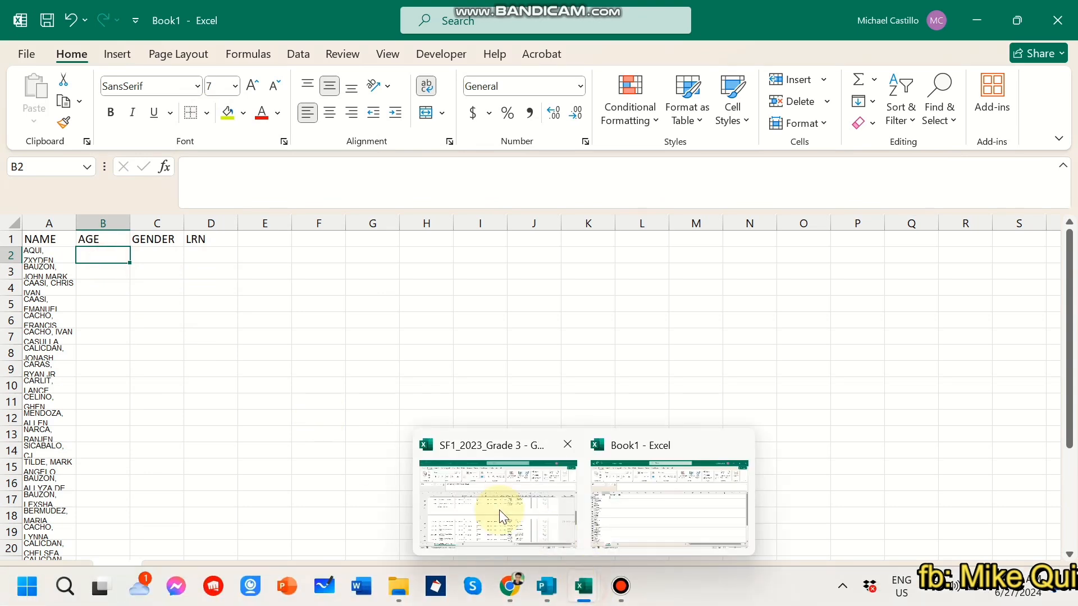
{"action": "left_click", "coordinate": [499, 509]}
{"action": "scroll", "coordinate": [264, 344], "scroll_direction": "up", "scroll_amount": 5}
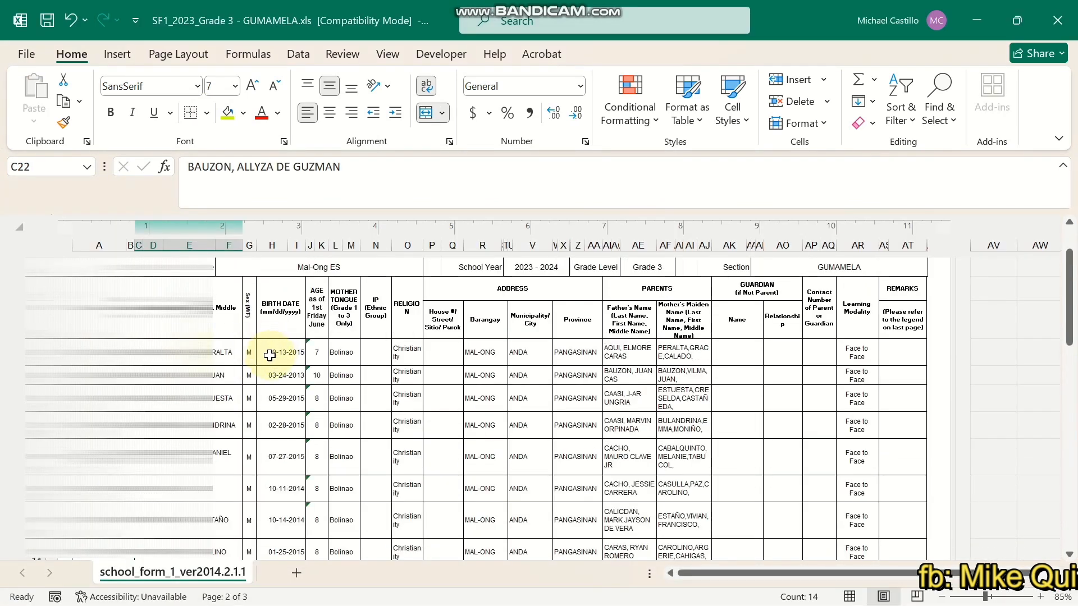
{"action": "left_click_drag", "start_coordinate": [325, 352], "coordinate": [313, 392]}
{"action": "right_click", "coordinate": [313, 393]}
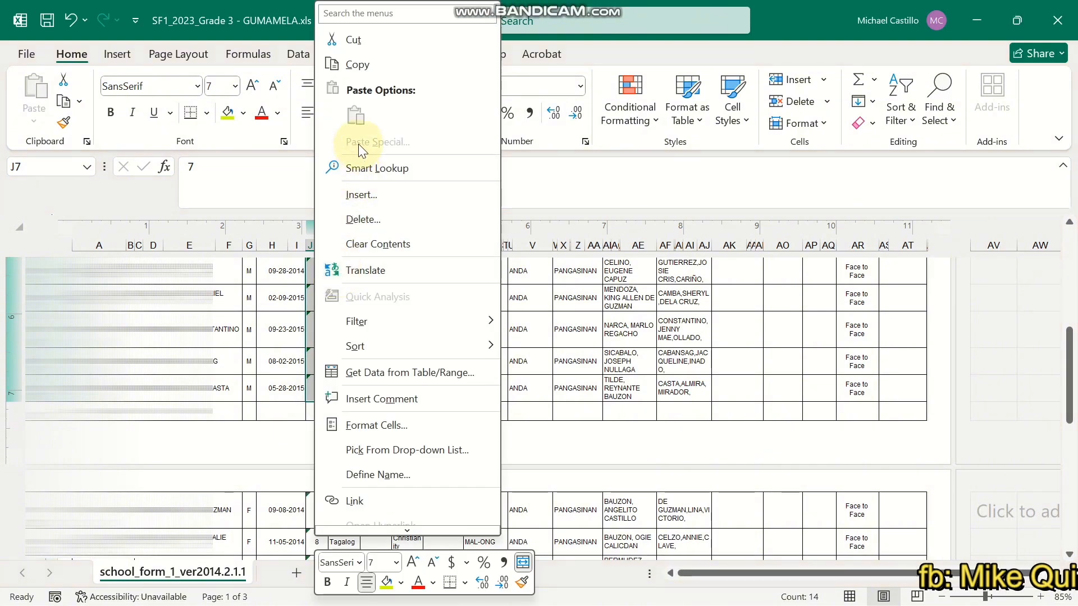
{"action": "left_click", "coordinate": [357, 65]}
{"action": "scroll", "coordinate": [550, 365], "scroll_direction": "up", "scroll_amount": 3}
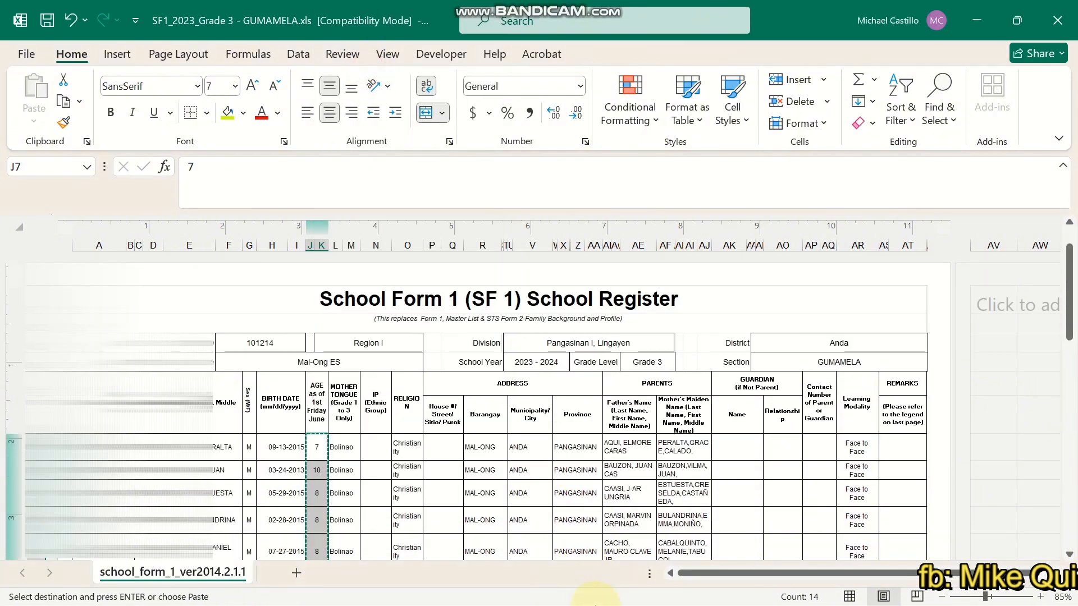
- Paste the copied male learners' ages into Book1 starting at cell B2, under the AGE header
{"action": "mouse_move", "coordinate": [584, 586]}
{"action": "left_click", "coordinate": [640, 510]}
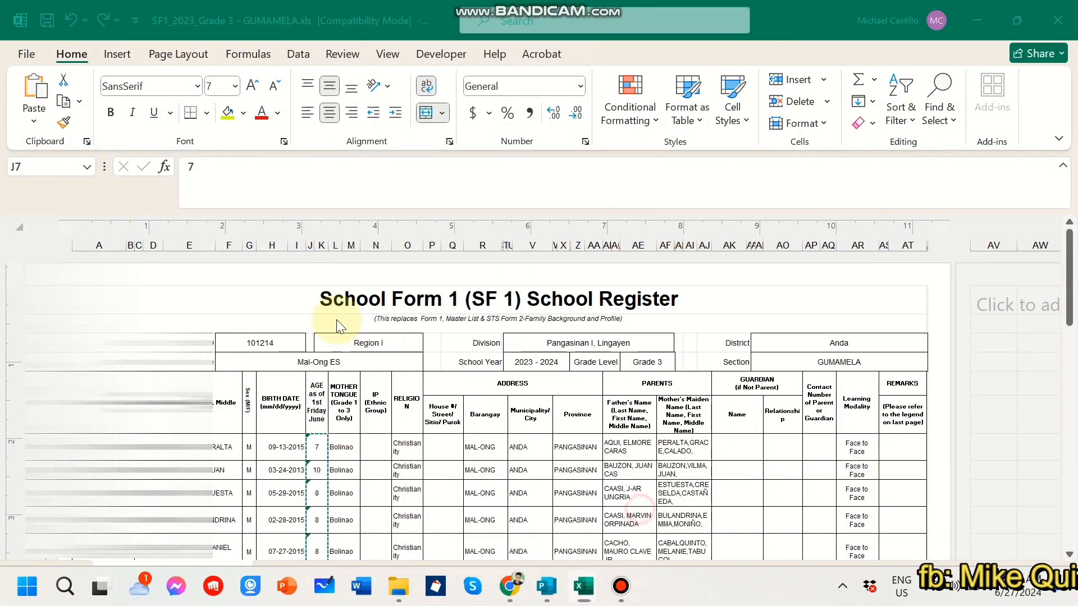
{"action": "right_click", "coordinate": [97, 255]}
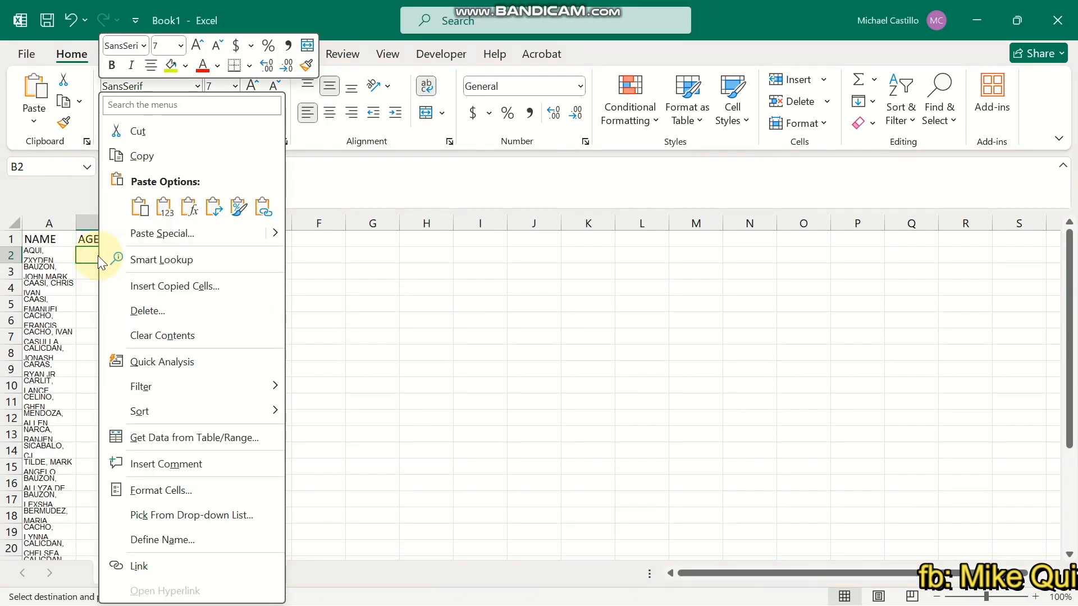
{"action": "left_click", "coordinate": [145, 207]}
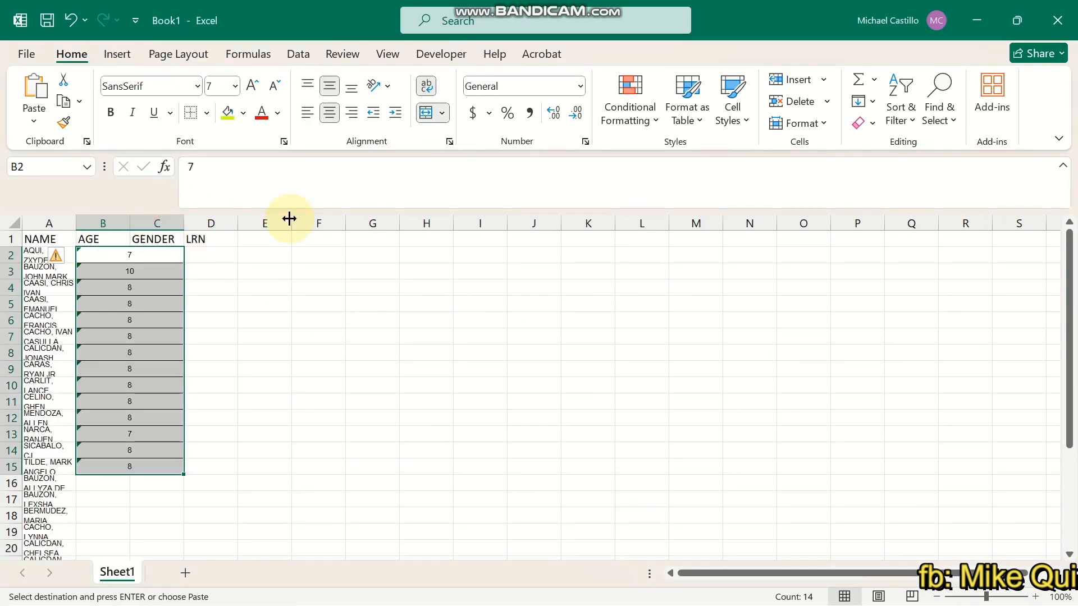
- Unmerge the pasted age cells in B2:C15 and remove all their borders
{"action": "left_click", "coordinate": [441, 115]}
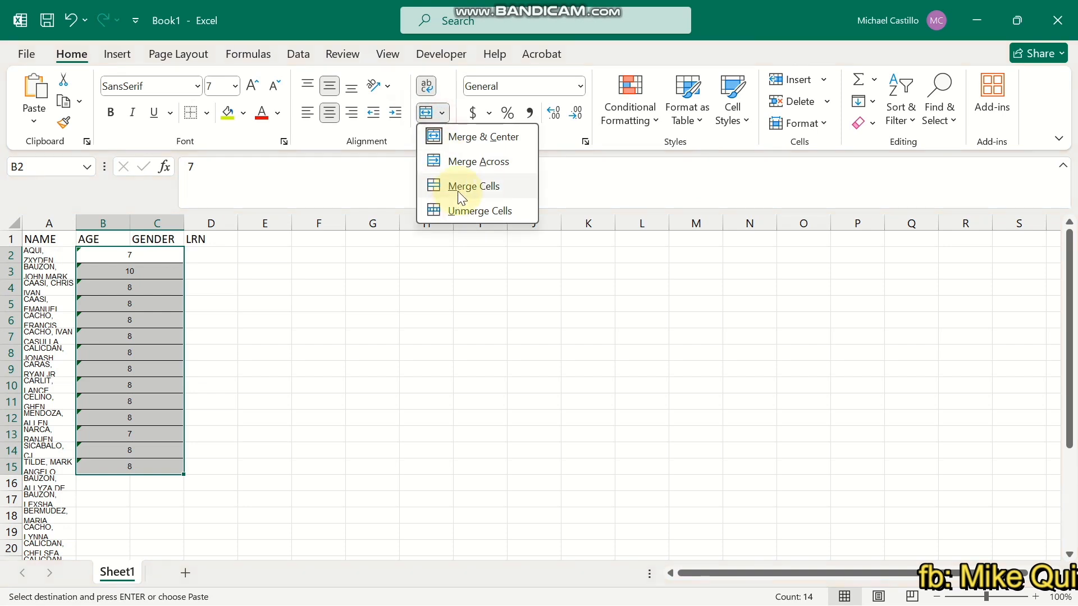
{"action": "left_click", "coordinate": [459, 210]}
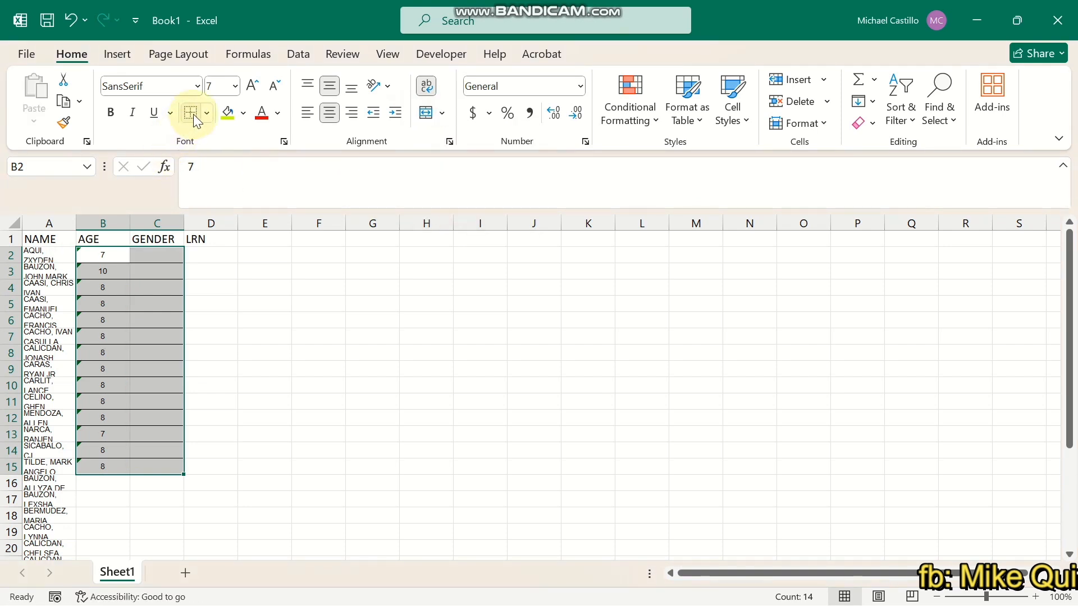
{"action": "left_click", "coordinate": [169, 303]}
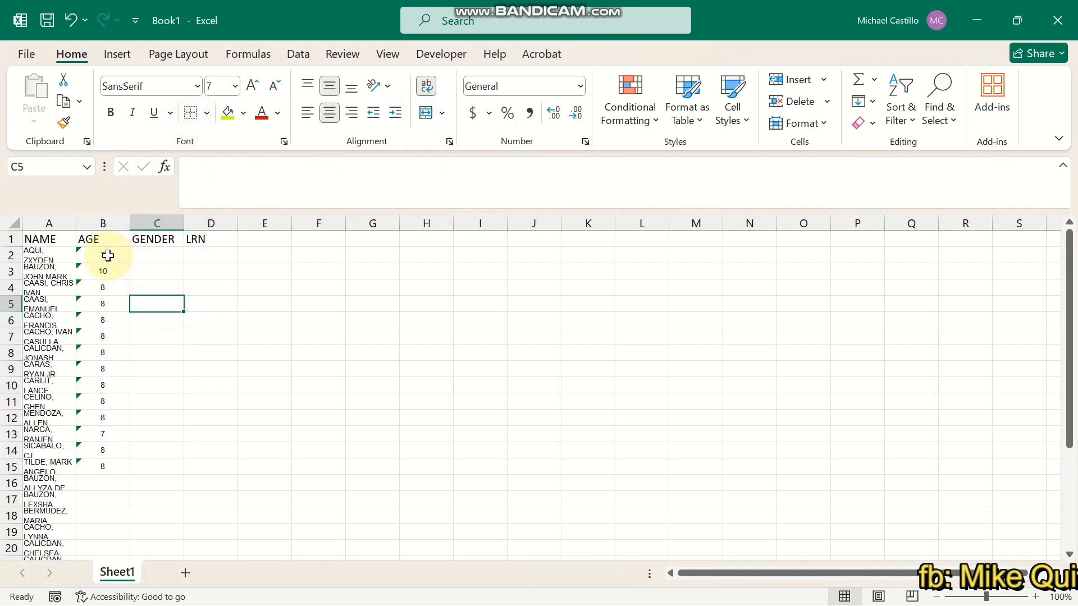
- Ignore the number-stored-as-text errors for the male learners' ages in B2:B15
{"action": "left_click_drag", "start_coordinate": [108, 255], "coordinate": [107, 466]}
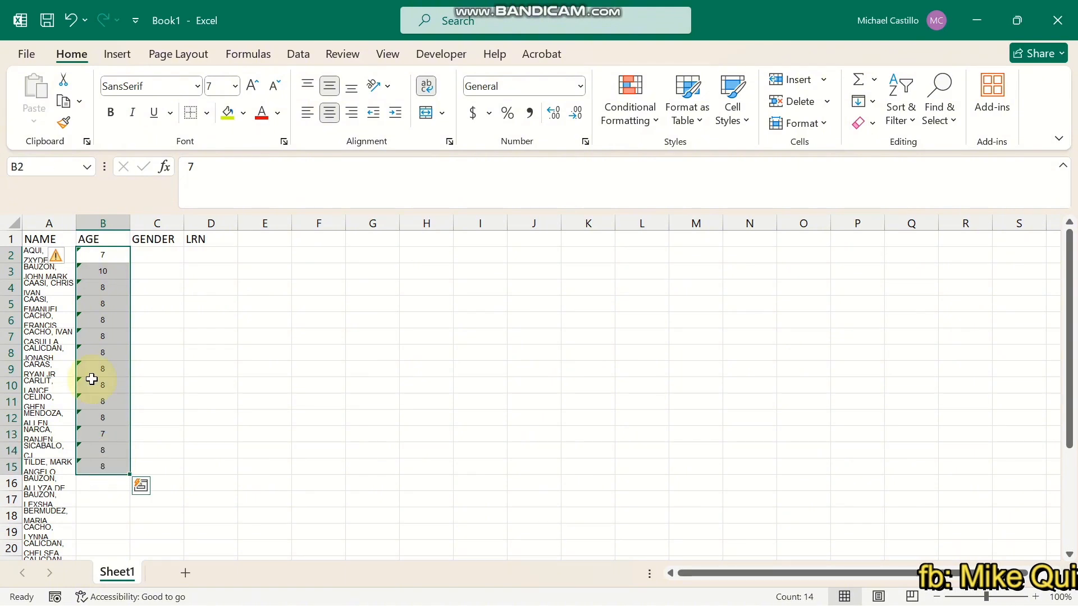
{"action": "left_click", "coordinate": [64, 262]}
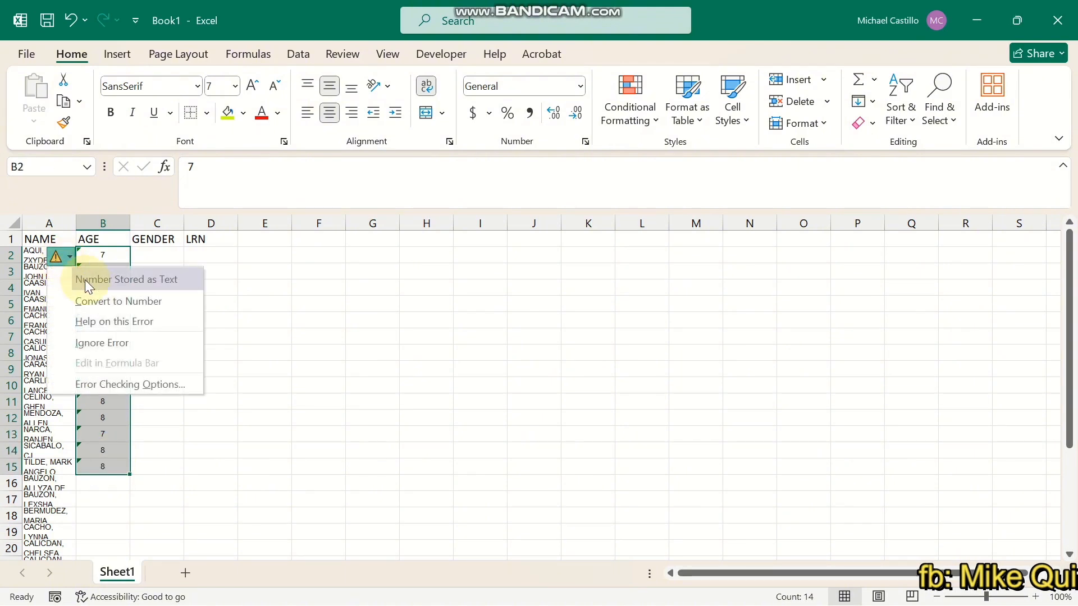
{"action": "left_click", "coordinate": [111, 339]}
{"action": "left_click", "coordinate": [199, 416]}
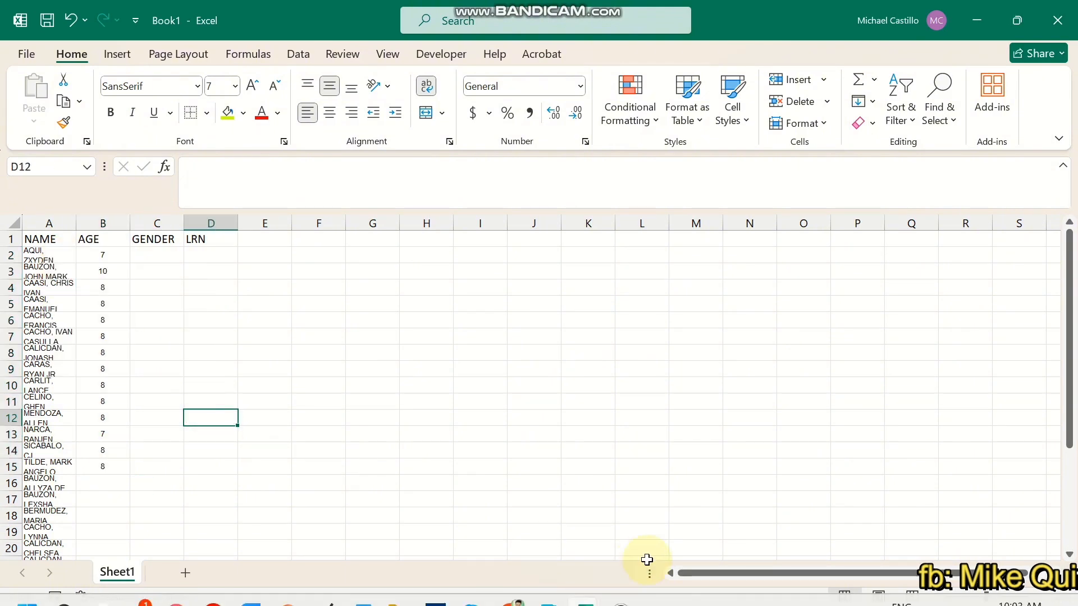
- Copy the female learners' ages, starting at cell J22, from the SF1_2023_Grade 3 - GUMAMELA school register
{"action": "left_click", "coordinate": [594, 594]}
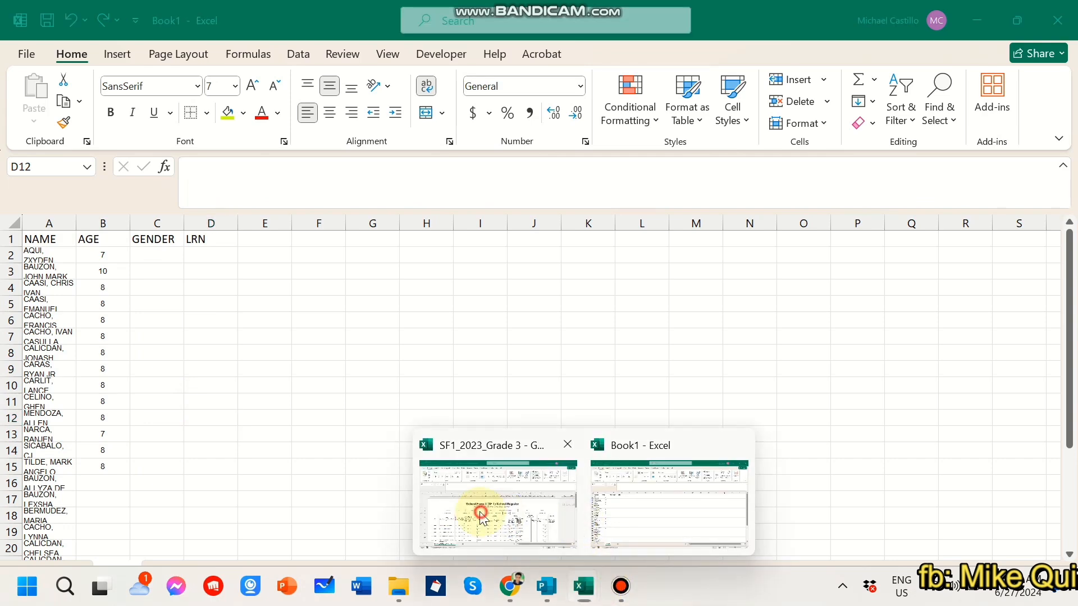
{"action": "left_click", "coordinate": [481, 512]}
{"action": "scroll", "coordinate": [334, 418], "scroll_direction": "down", "scroll_amount": 5}
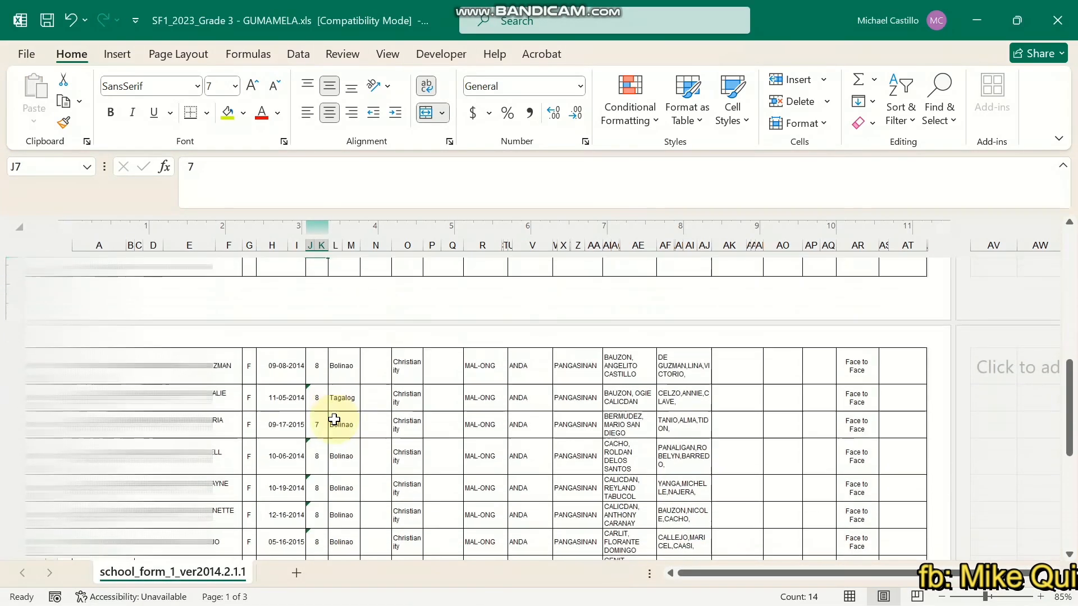
{"action": "left_click", "coordinate": [317, 367]}
{"action": "left_click_drag", "start_coordinate": [317, 371], "coordinate": [317, 279]}
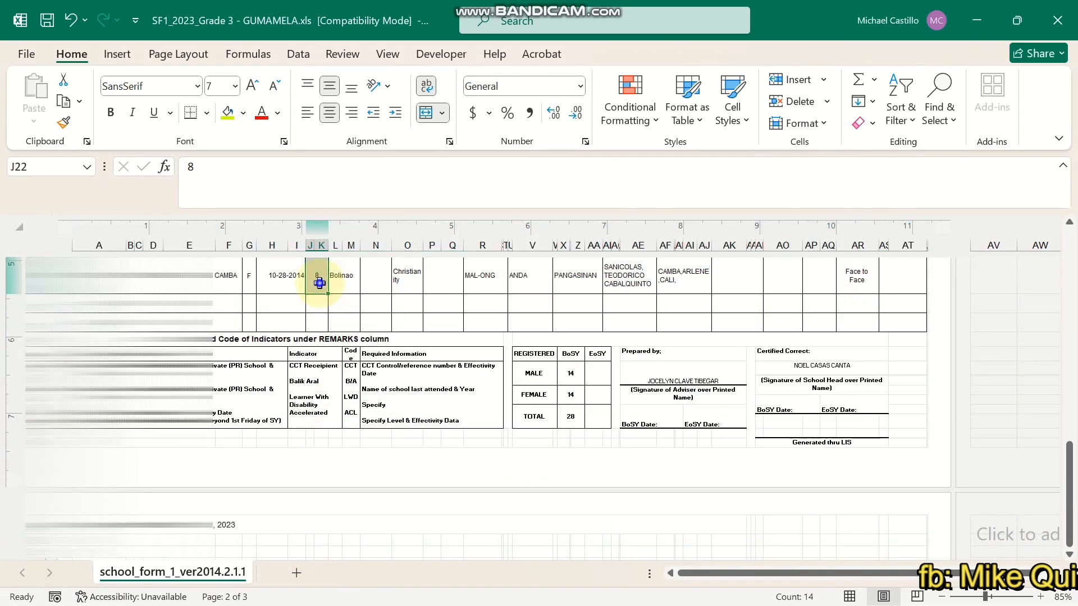
{"action": "right_click", "coordinate": [319, 283]}
{"action": "left_click", "coordinate": [368, 134]}
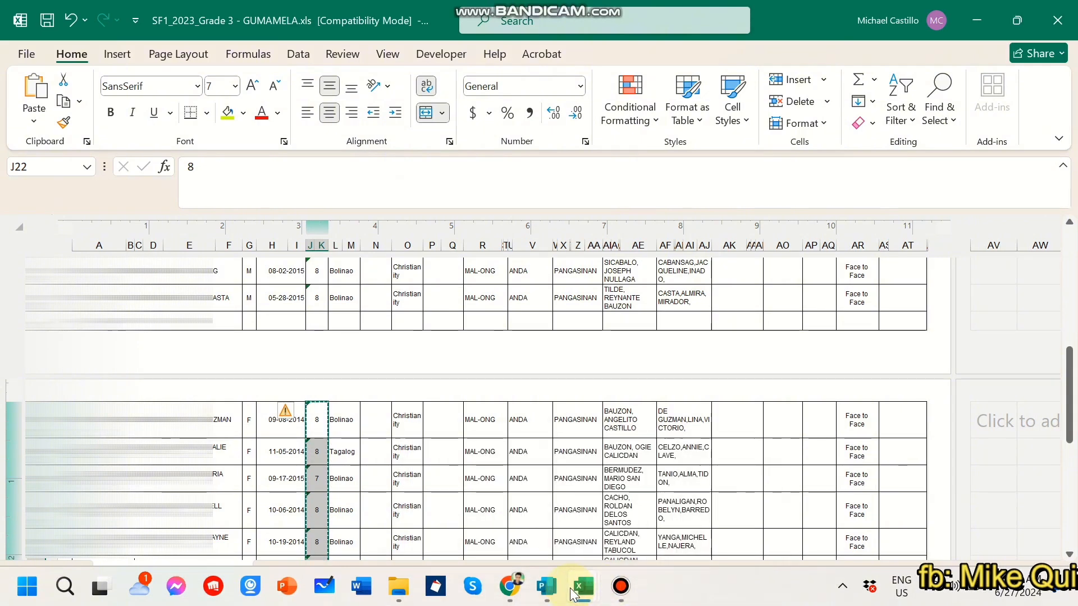
- Paste the copied female learners' ages into Book1 starting at cell B16, directly below the male ages
{"action": "left_click", "coordinate": [624, 511]}
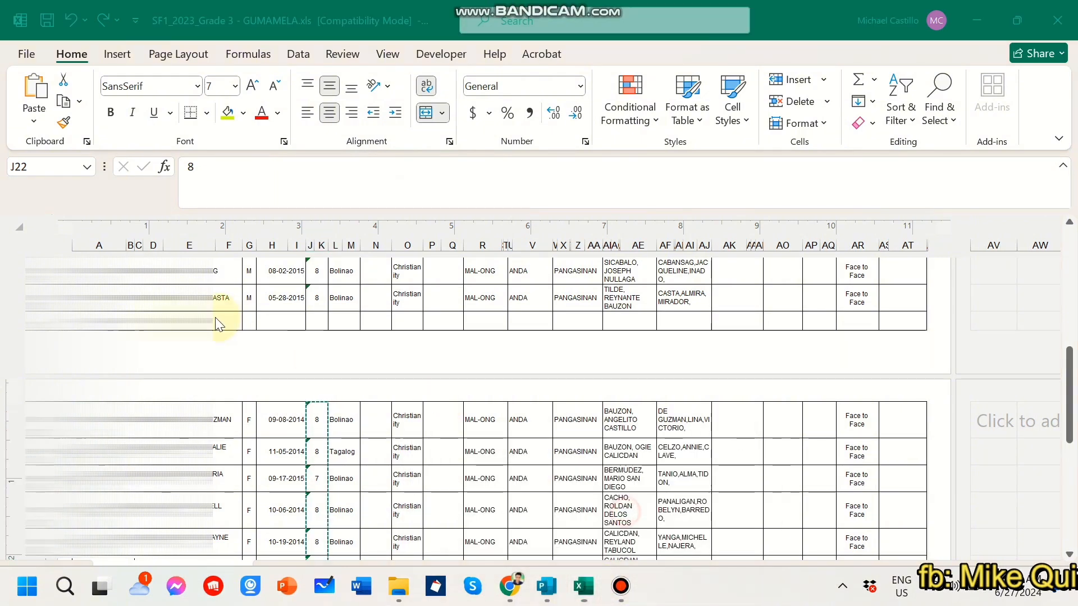
{"action": "left_click", "coordinate": [104, 481]}
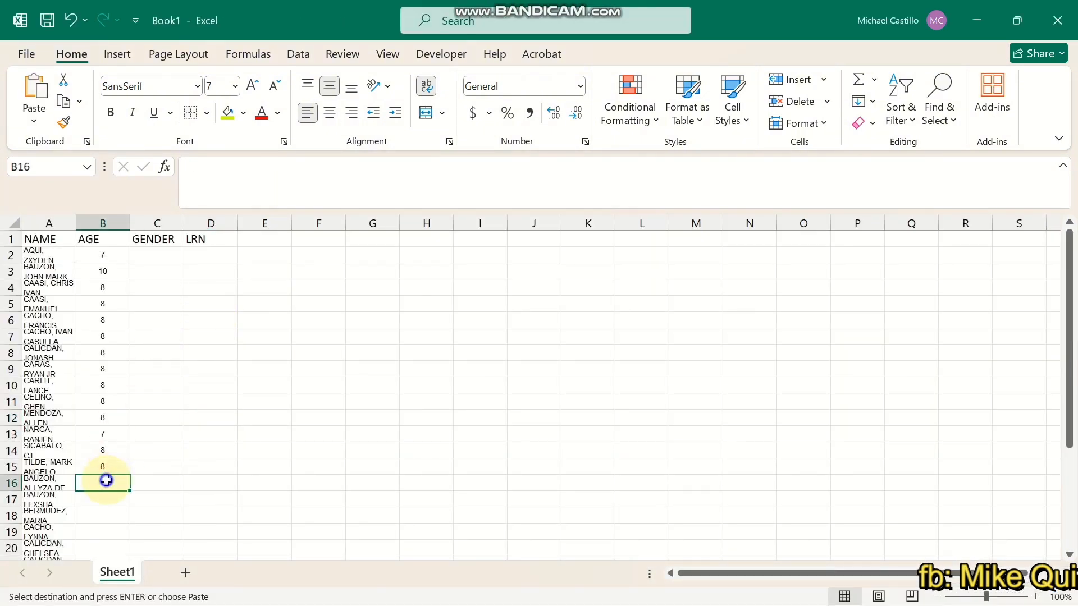
{"action": "right_click", "coordinate": [104, 482]}
{"action": "left_click", "coordinate": [156, 208]}
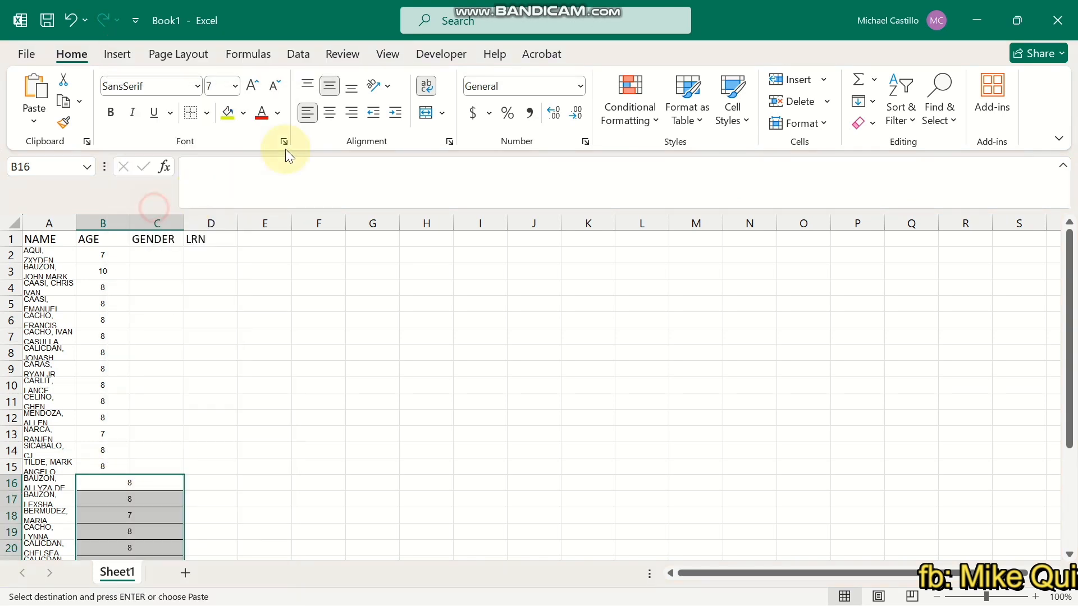
- Unmerge the pasted female age cells starting at B16 and remove all their borders
{"action": "left_click", "coordinate": [442, 113]}
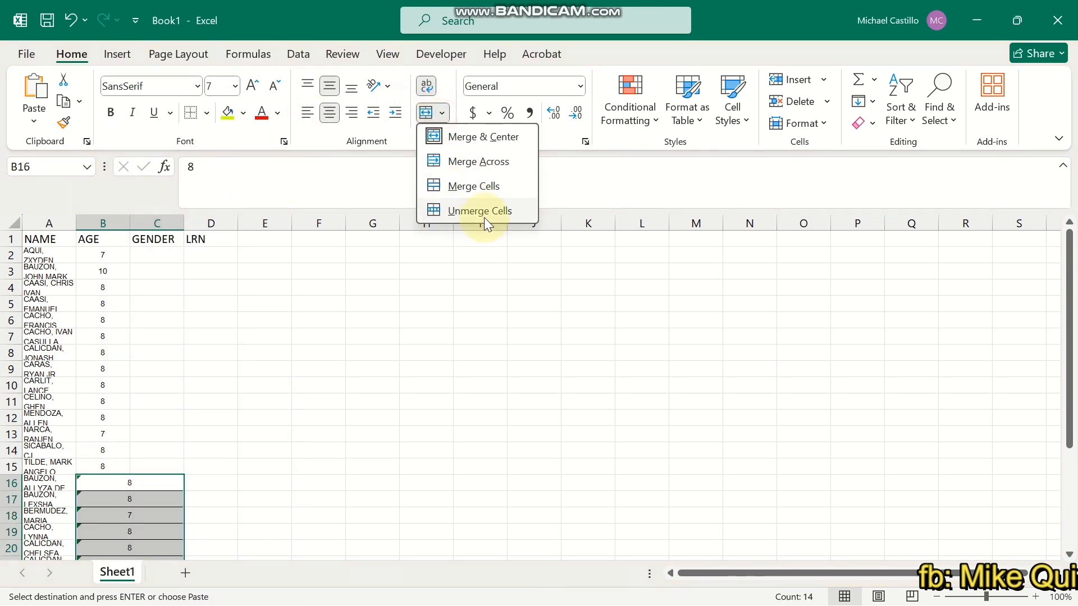
{"action": "left_click", "coordinate": [483, 209]}
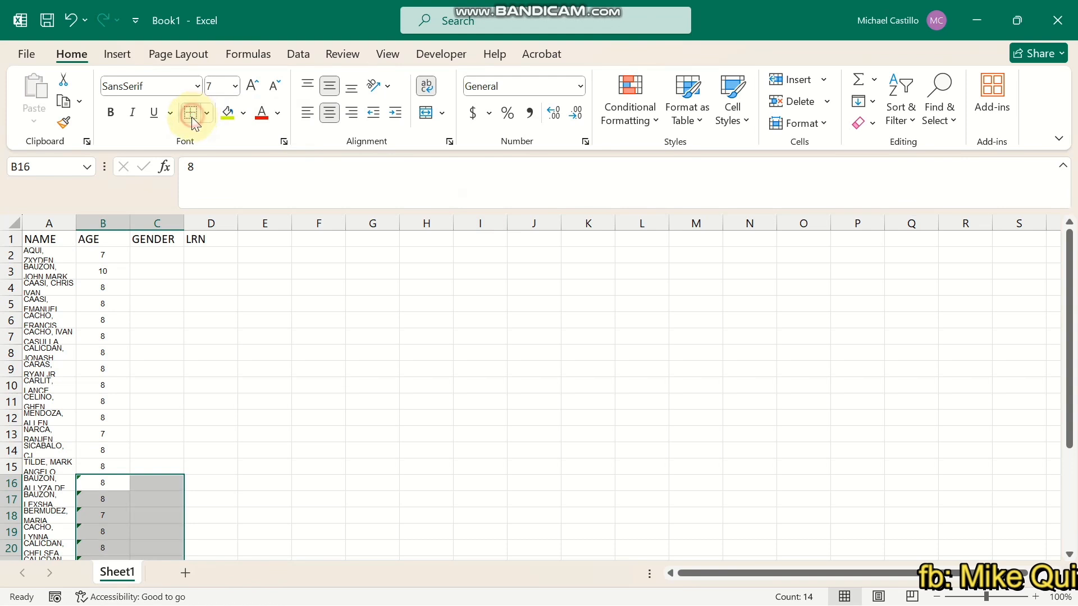
{"action": "left_click", "coordinate": [121, 488]}
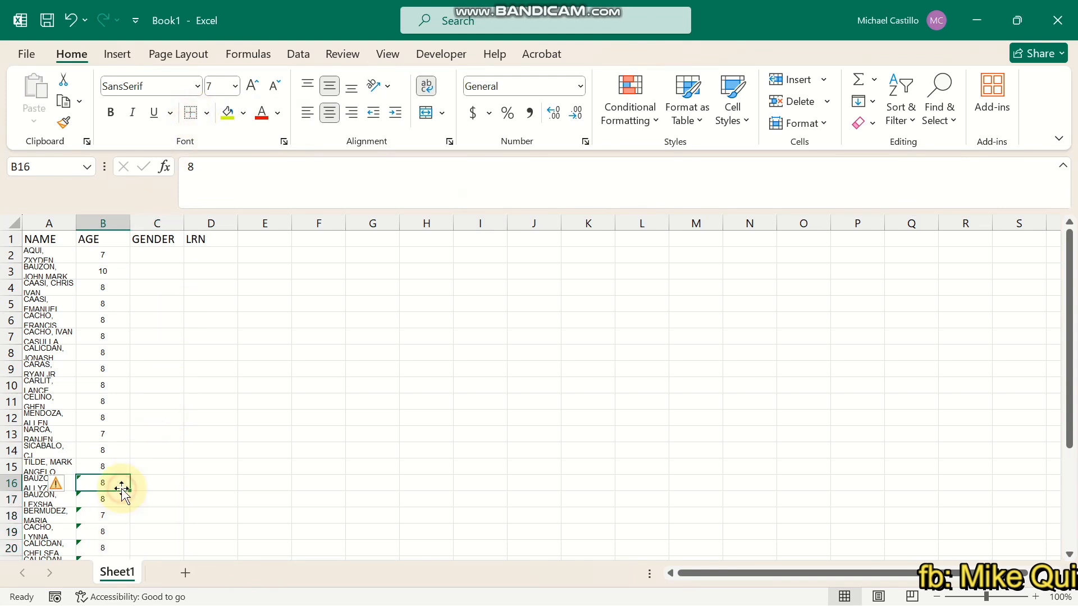
- Ignore the number-stored-as-text errors for the female learners' ages in B16:B29
{"action": "scroll", "coordinate": [118, 436], "scroll_direction": "down", "scroll_amount": 2}
{"action": "left_click_drag", "start_coordinate": [108, 403], "coordinate": [109, 500]}
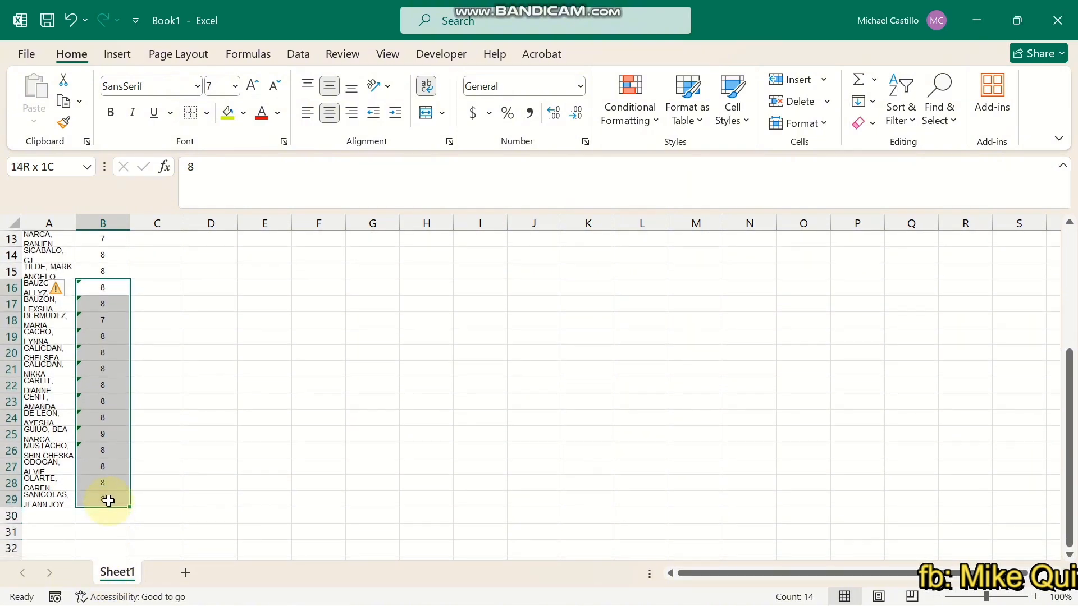
{"action": "left_click", "coordinate": [64, 296]}
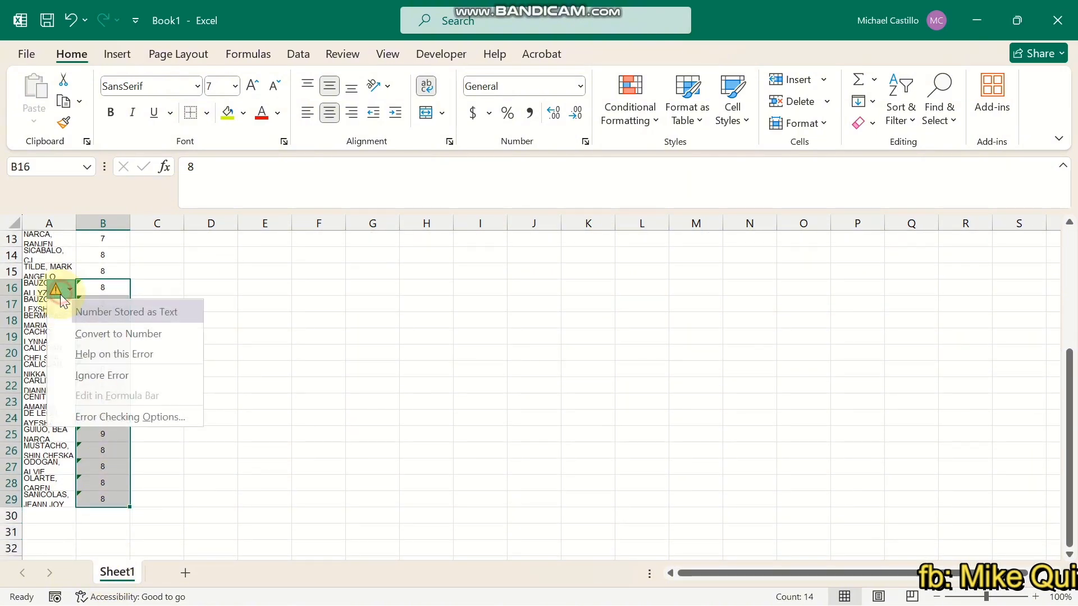
{"action": "left_click", "coordinate": [112, 376]}
{"action": "left_click", "coordinate": [181, 371]}
- Enter MALE in cell C2 under the GENDER header and fill it down to C15 for all male learners
{"action": "scroll", "coordinate": [174, 365], "scroll_direction": "up", "scroll_amount": 4}
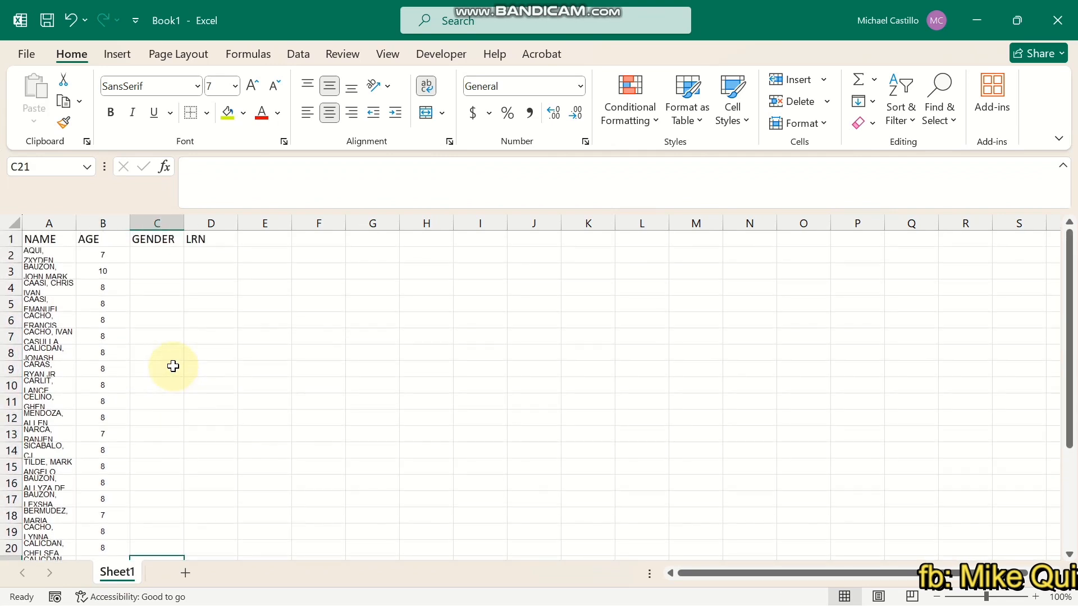
{"action": "left_click", "coordinate": [159, 254]}
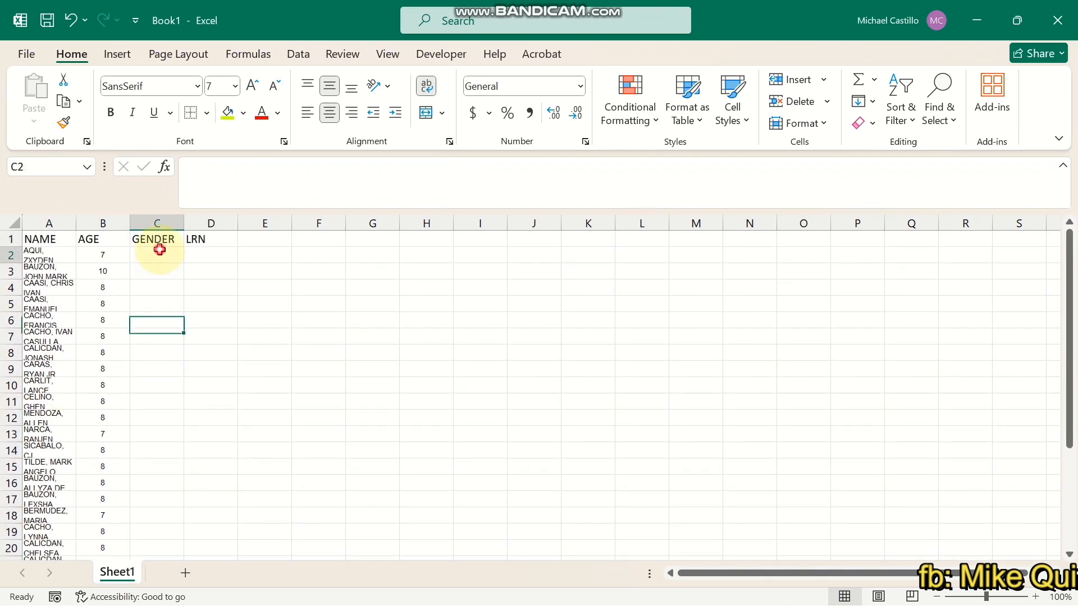
{"action": "type", "text": "MALE"}
{"action": "left_click", "coordinate": [189, 283]}
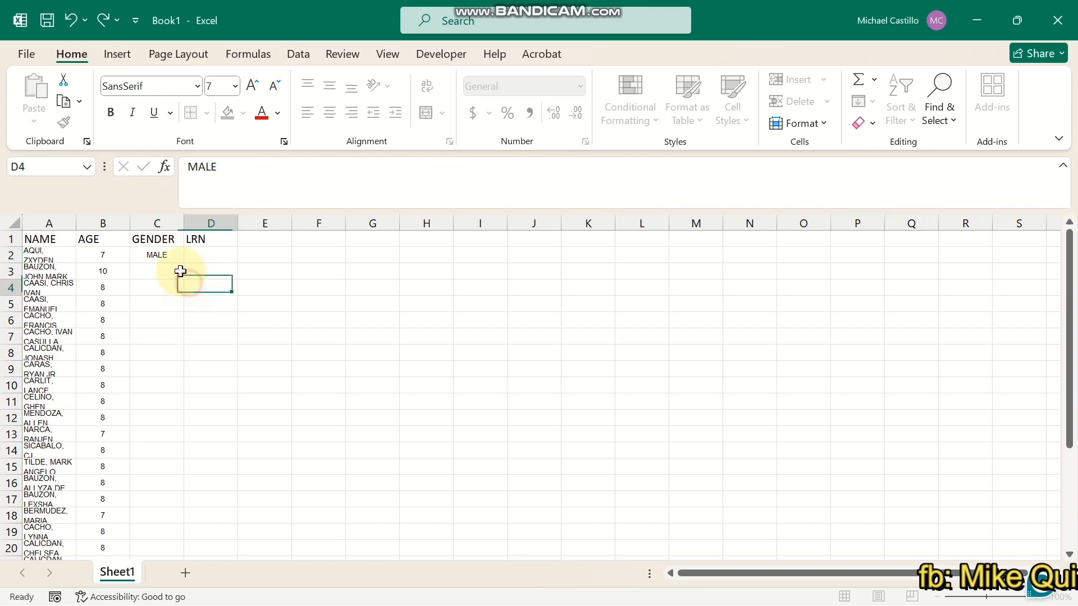
{"action": "left_click", "coordinate": [169, 240]}
{"action": "left_click", "coordinate": [180, 259]}
{"action": "left_click_drag", "start_coordinate": [183, 264], "coordinate": [163, 486]}
- Enter FEMALE in cell C16 and fill it down the GENDER column to C29 for all female learners
{"action": "left_click", "coordinate": [164, 487]}
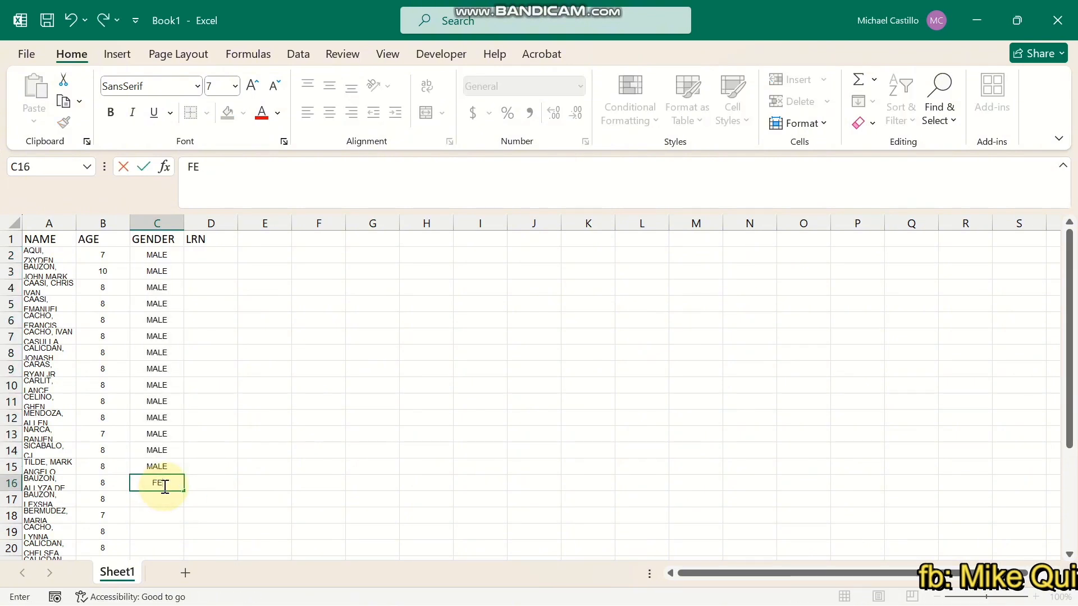
{"action": "left_click", "coordinate": [221, 494]}
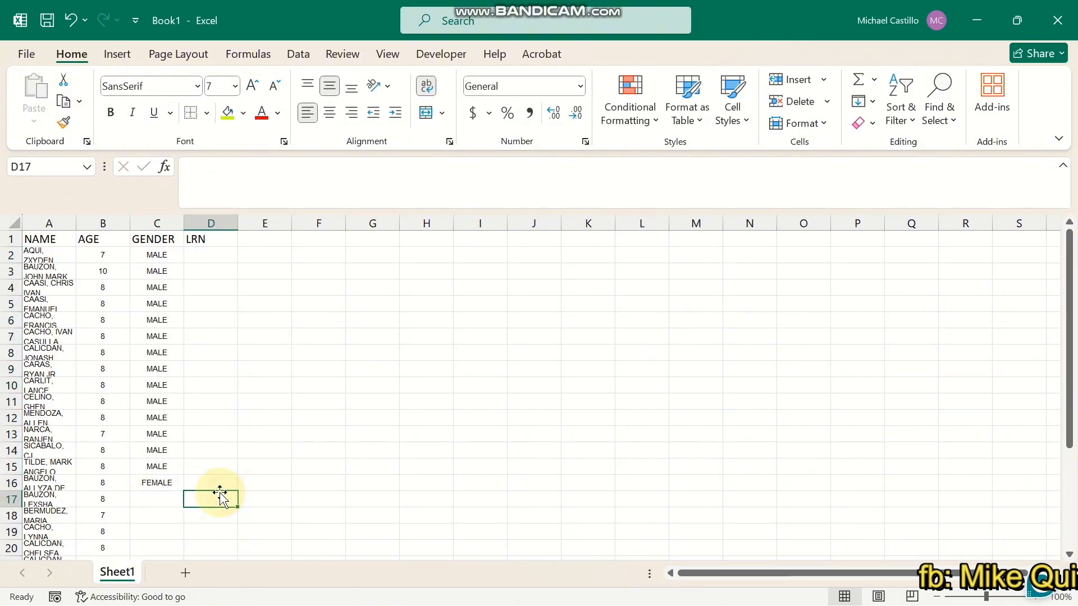
{"action": "scroll", "coordinate": [187, 433], "scroll_direction": "down", "scroll_amount": 2}
{"action": "left_click", "coordinate": [169, 404]}
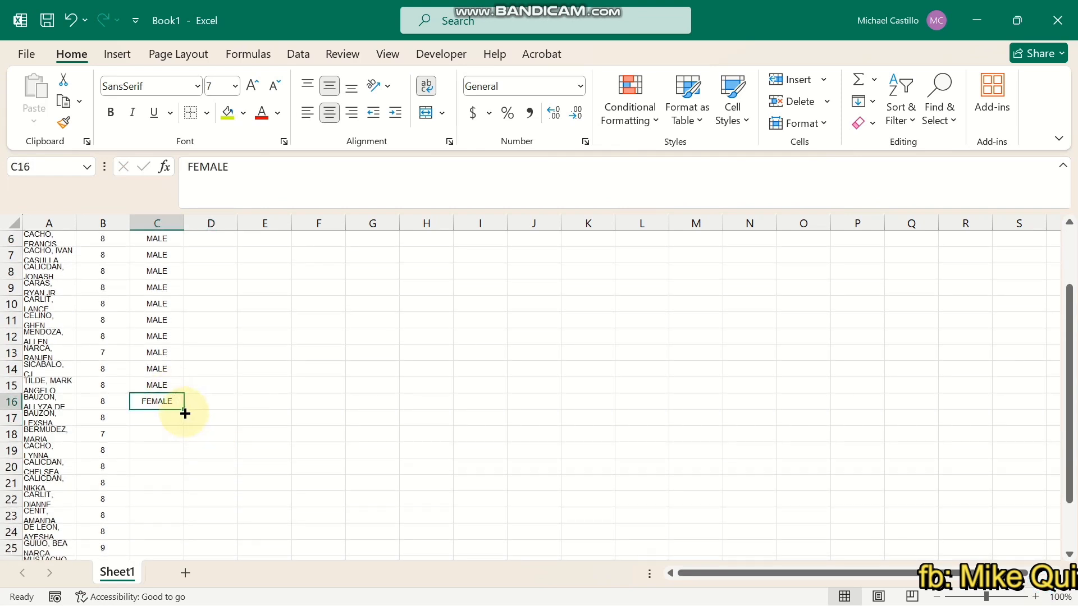
{"action": "double_click", "coordinate": [184, 413]}
{"action": "scroll", "coordinate": [204, 382], "scroll_direction": "up", "scroll_amount": 2}
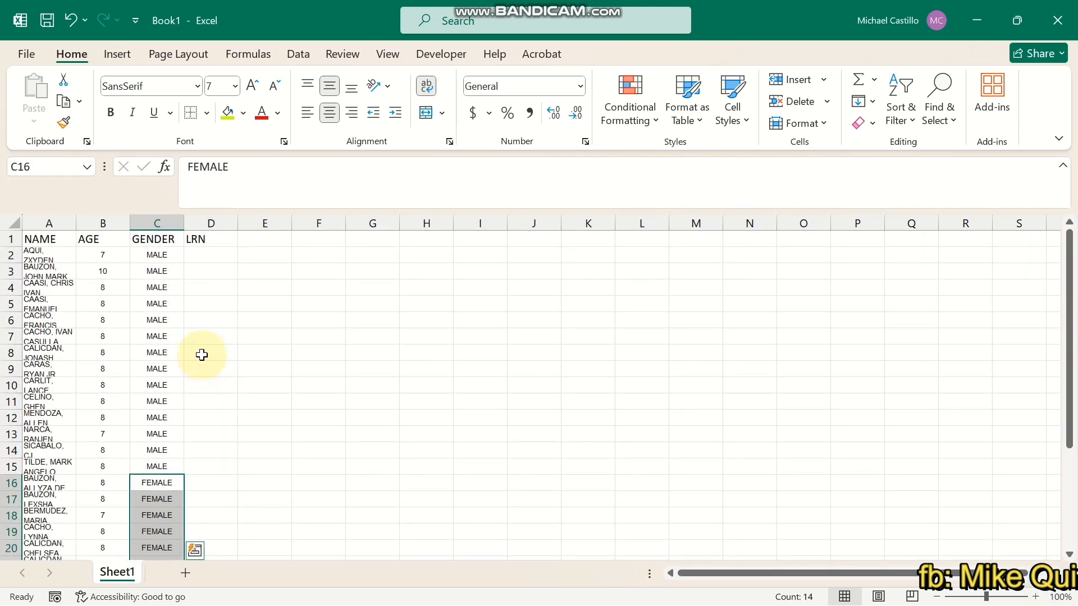
- Switch to the SF1_2023_Grade 3 workbook, then left-align and copy the LRN cells from A7 down to the last female learner
{"action": "left_click", "coordinate": [199, 253]}
{"action": "mouse_move", "coordinate": [584, 585]}
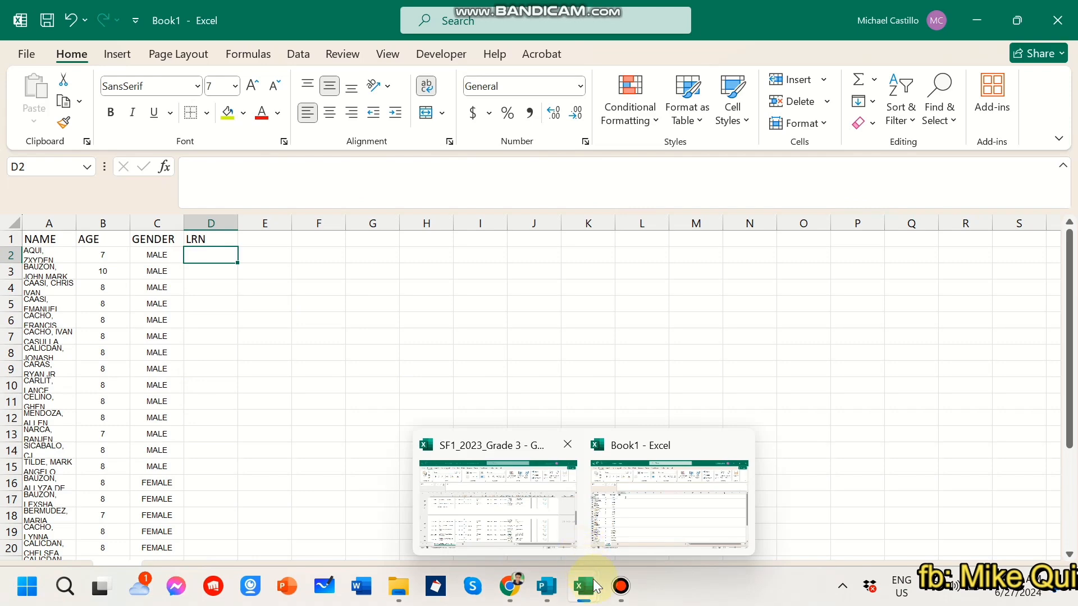
{"action": "left_click", "coordinate": [516, 506]}
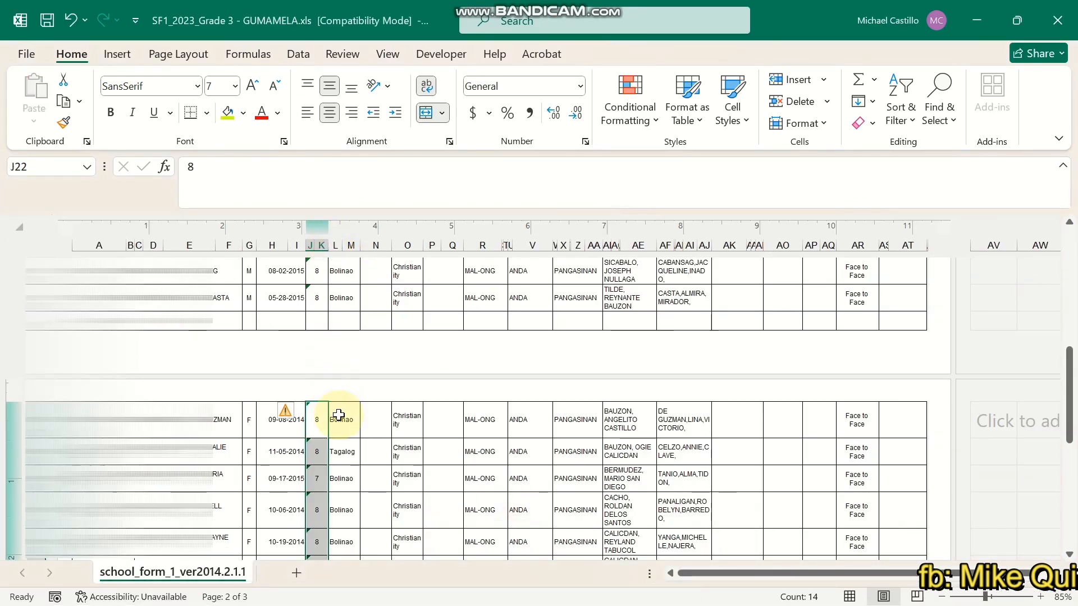
{"action": "scroll", "coordinate": [333, 413], "scroll_direction": "up", "scroll_amount": 1}
{"action": "scroll", "coordinate": [281, 398], "scroll_direction": "up", "scroll_amount": 3}
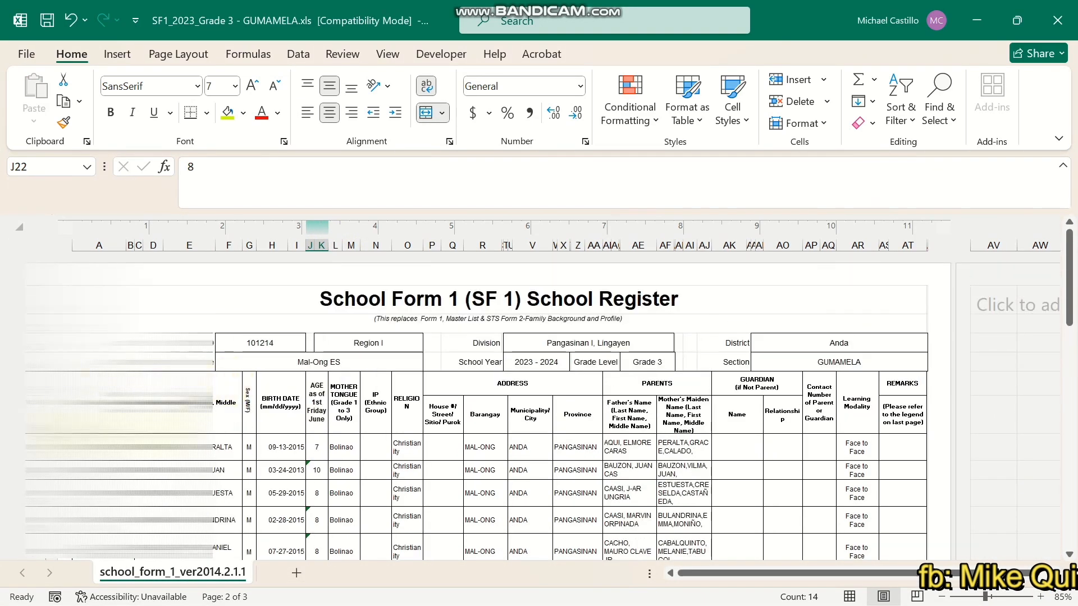
{"action": "left_click", "coordinate": [90, 447]}
{"action": "left_click_drag", "start_coordinate": [90, 447], "coordinate": [84, 592]}
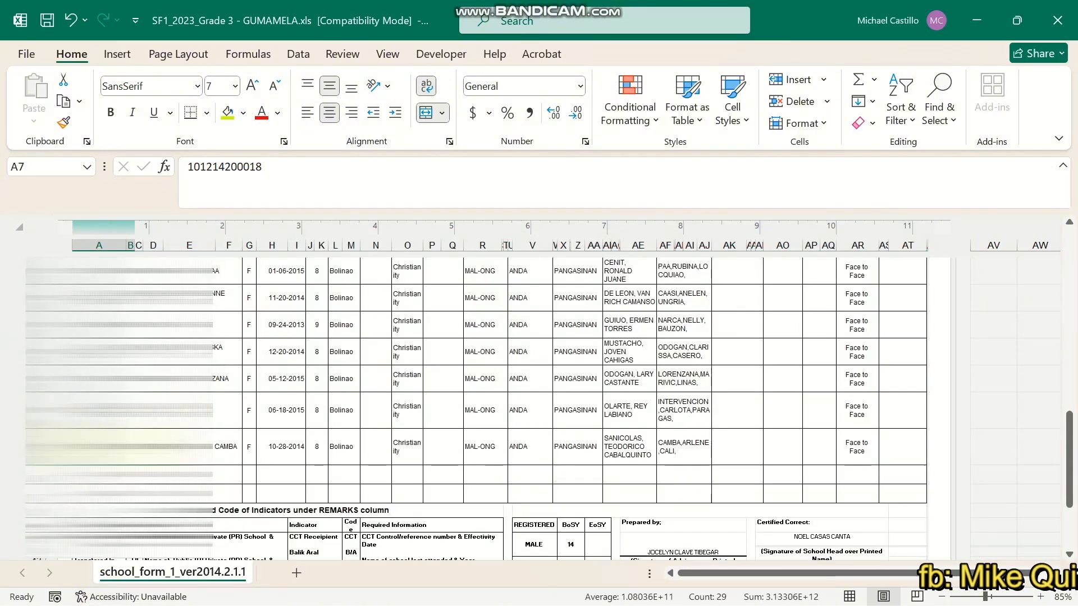
{"action": "key", "text": "alt+h"}
{"action": "key", "text": "a"}
{"action": "key", "text": "l"}
{"action": "right_click", "coordinate": [105, 94]}
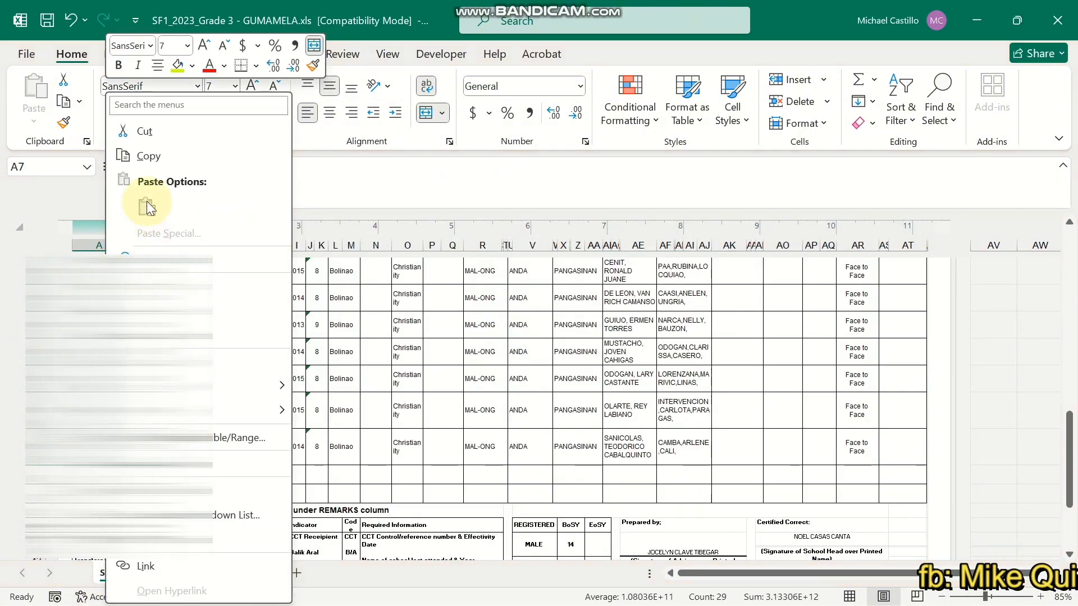
{"action": "left_click", "coordinate": [145, 158]}
{"action": "scroll", "coordinate": [479, 561], "scroll_direction": "up", "scroll_amount": 10}
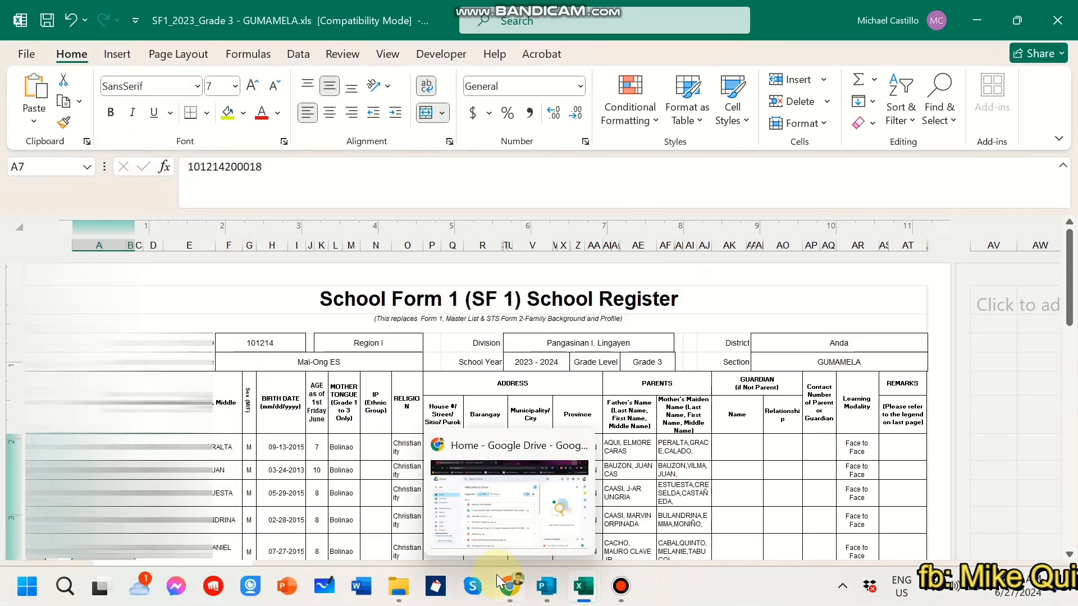
- Paste the copied LRNs into Book1 starting at D2 under the LRN header and unmerge the pasted cells
{"action": "mouse_move", "coordinate": [584, 592]}
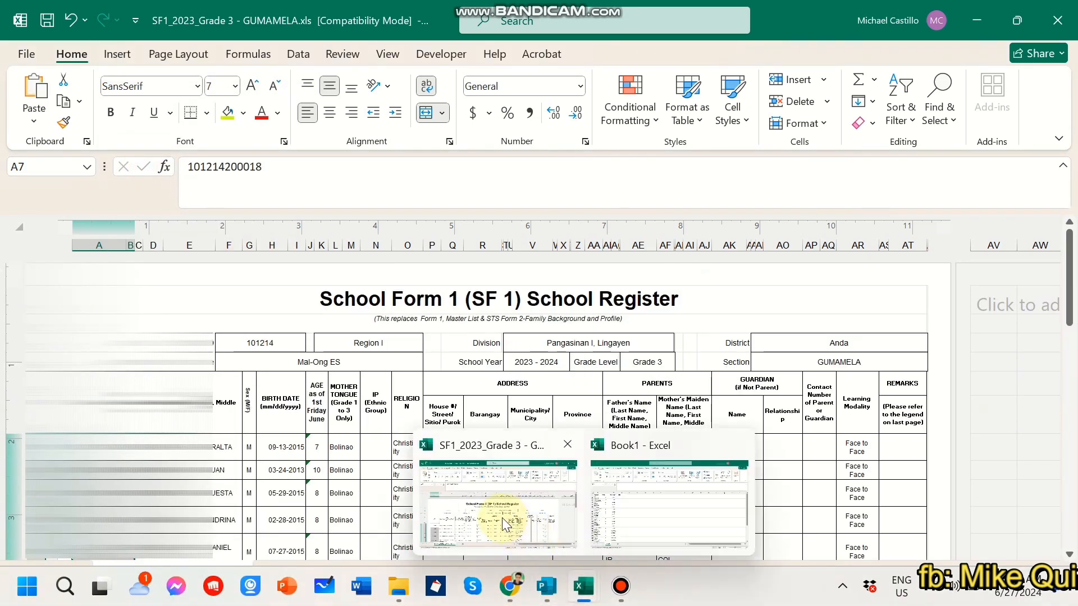
{"action": "left_click", "coordinate": [618, 519]}
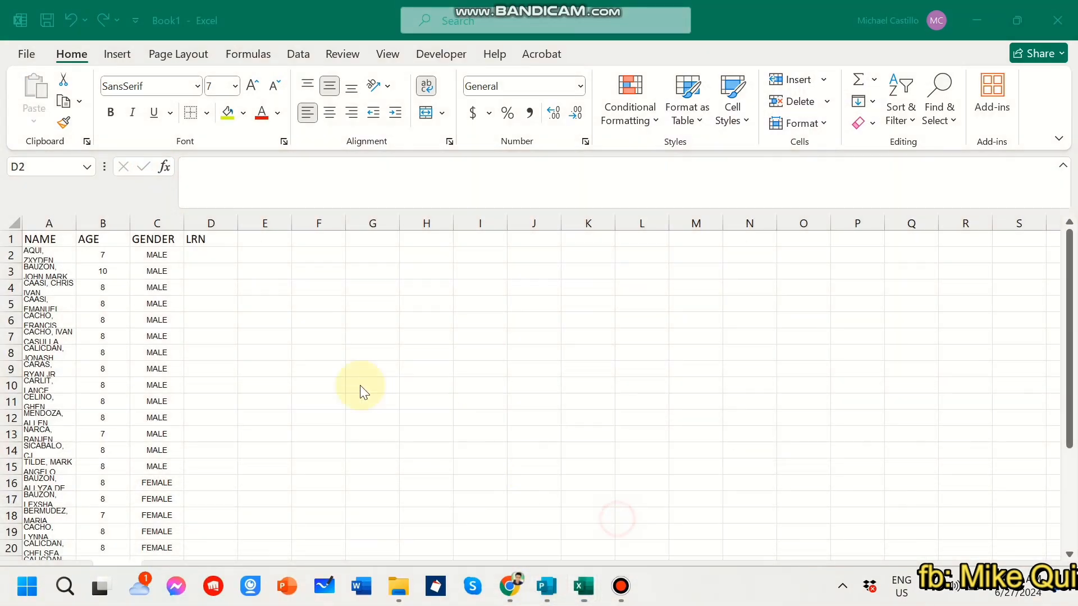
{"action": "right_click", "coordinate": [204, 254]}
{"action": "left_click", "coordinate": [250, 208]}
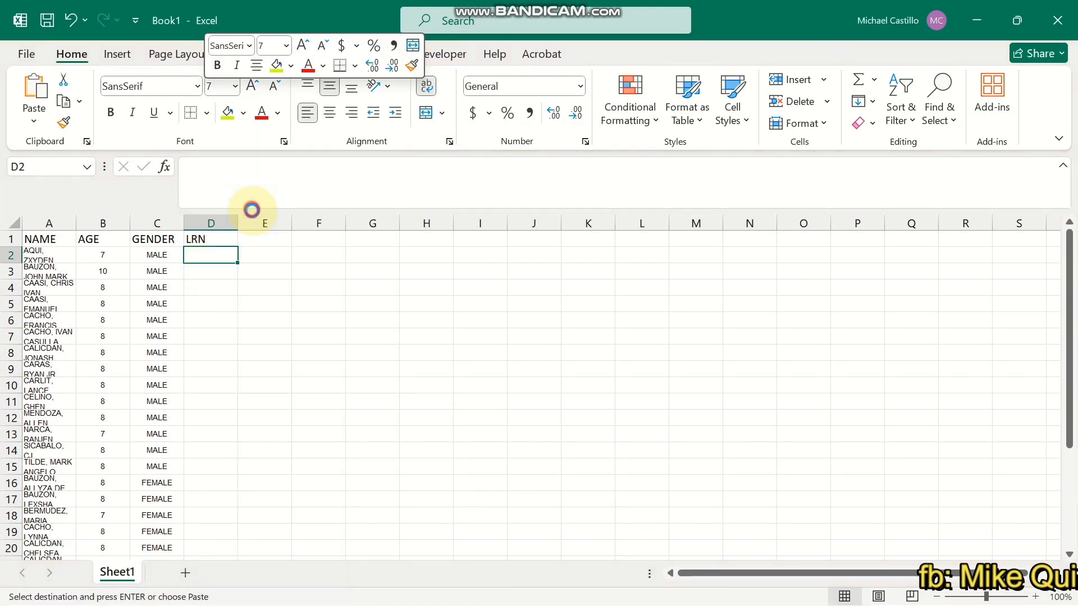
{"action": "left_click", "coordinate": [443, 114]}
{"action": "left_click", "coordinate": [464, 208]}
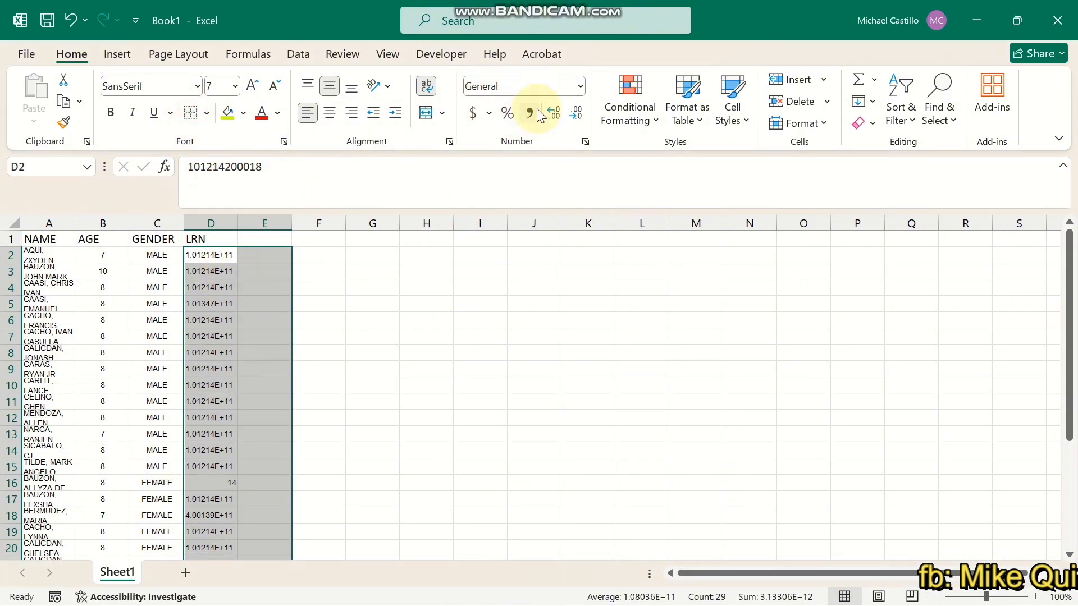
- Apply the Number format to the pasted LRNs in column D
{"action": "left_click", "coordinate": [580, 89]}
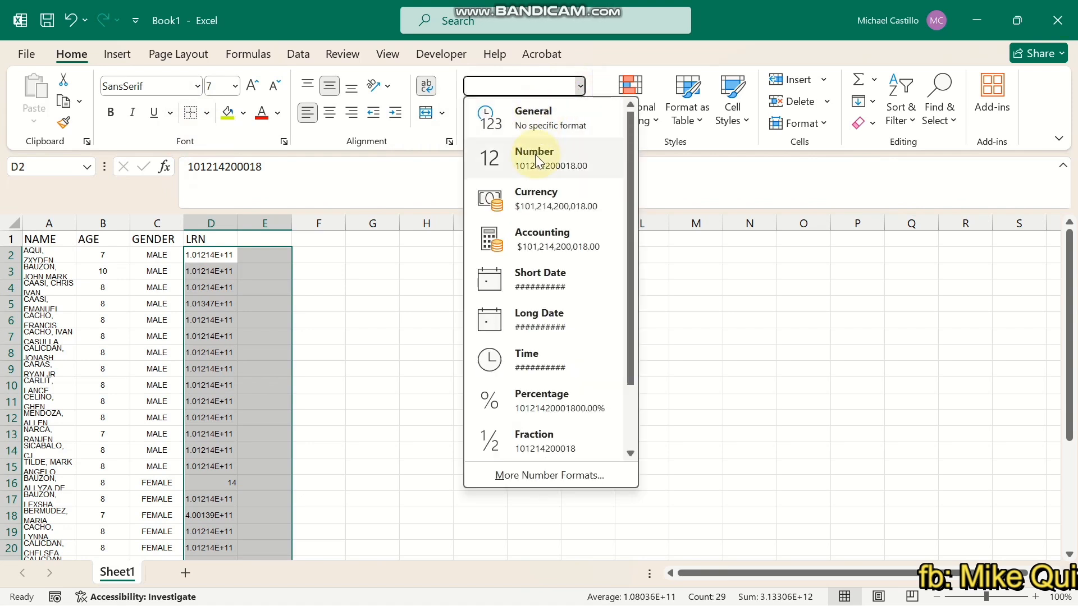
{"action": "left_click", "coordinate": [535, 154]}
{"action": "left_click", "coordinate": [312, 353]}
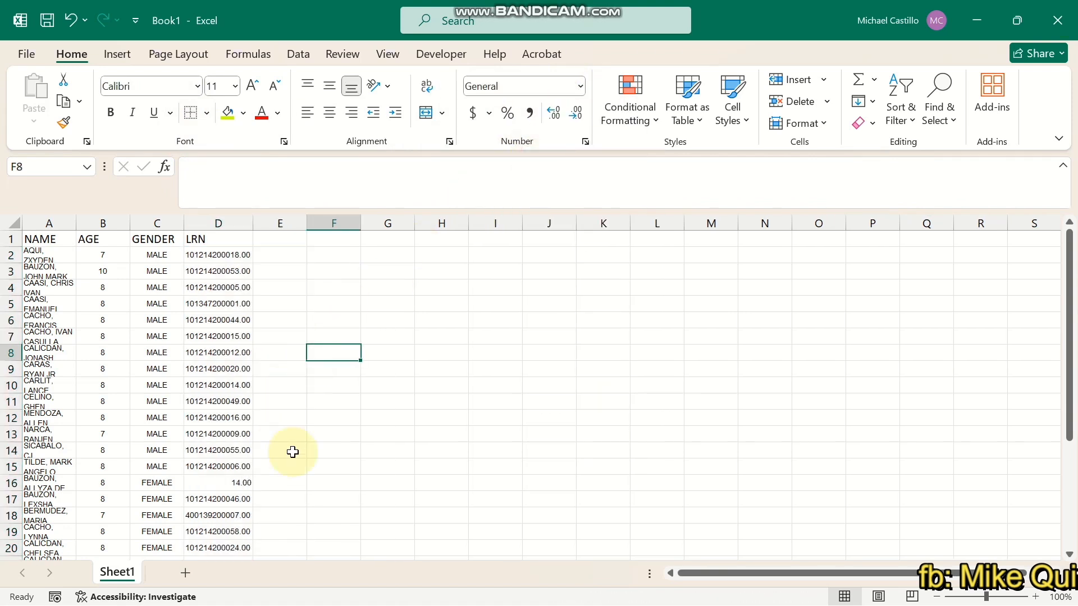
- Delete the stray value 14 from D16 between the male and female learners' LRNs
{"action": "scroll", "coordinate": [292, 452], "scroll_direction": "down", "scroll_amount": 2}
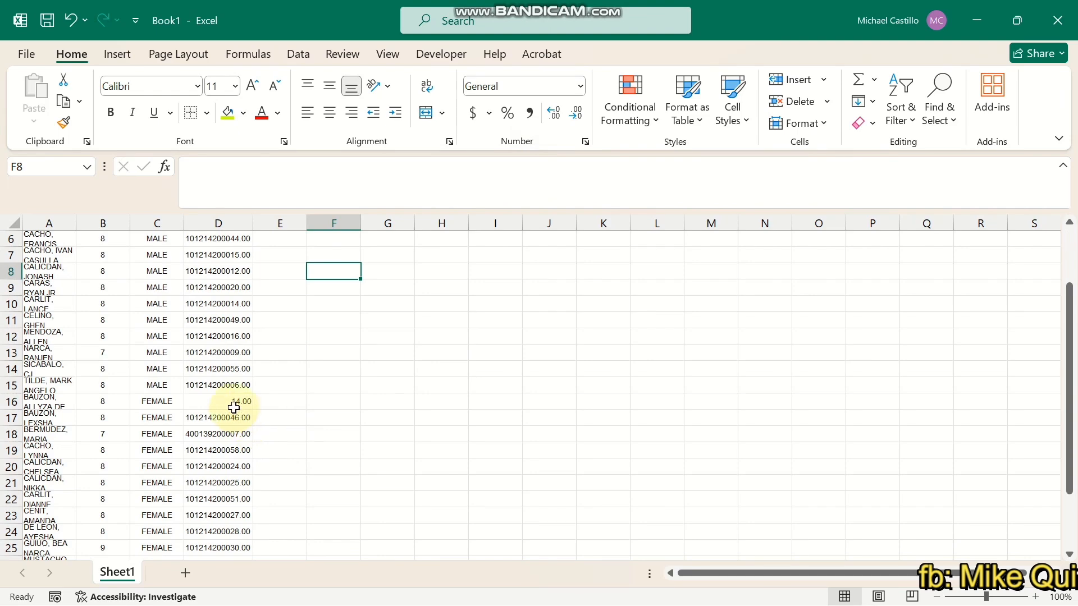
{"action": "left_click", "coordinate": [234, 405]}
{"action": "scroll", "coordinate": [251, 418], "scroll_direction": "down", "scroll_amount": 2}
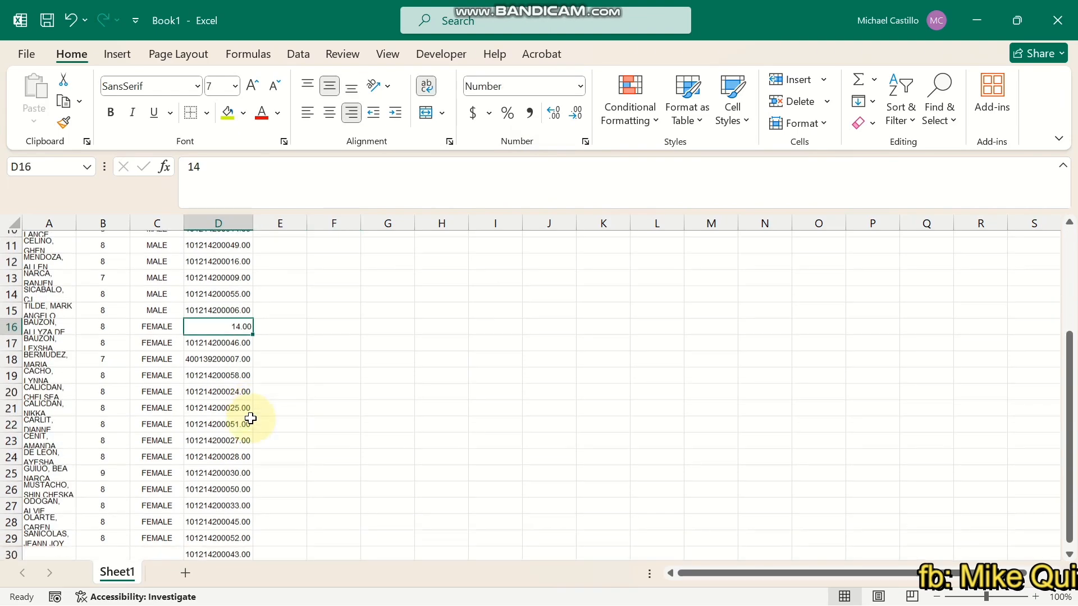
{"action": "scroll", "coordinate": [251, 418], "scroll_direction": "down", "scroll_amount": 2}
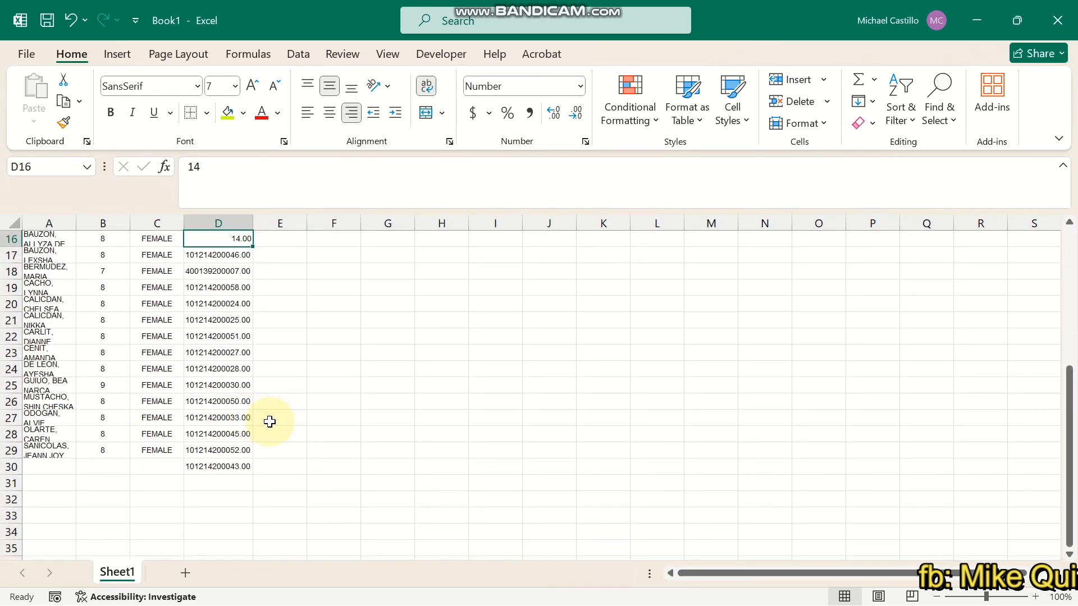
{"action": "key", "text": "Delete"}
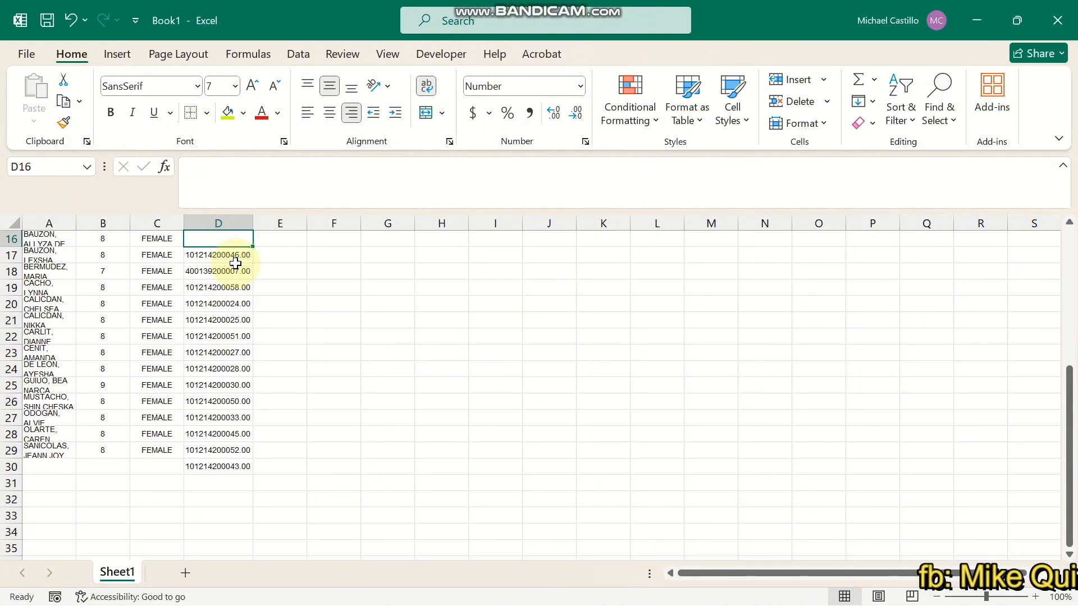
- Copy the female learners' LRNs in D17:D30 and paste them one row higher, starting at D16
{"action": "left_click", "coordinate": [273, 273]}
{"action": "left_click_drag", "start_coordinate": [224, 255], "coordinate": [219, 467]}
{"action": "key", "text": "ctrl+c"}
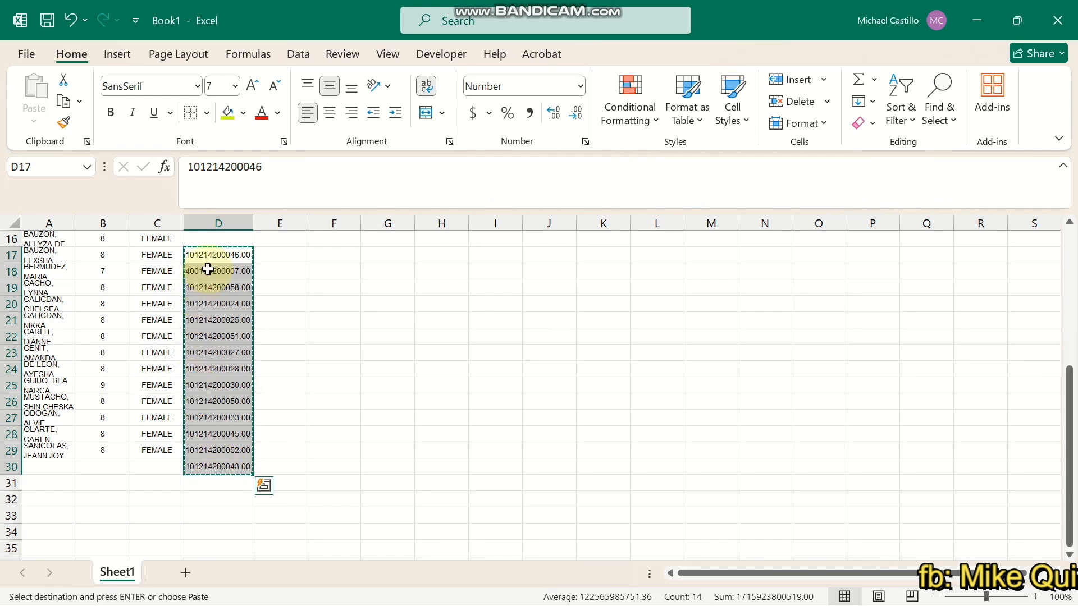
{"action": "left_click", "coordinate": [215, 240]}
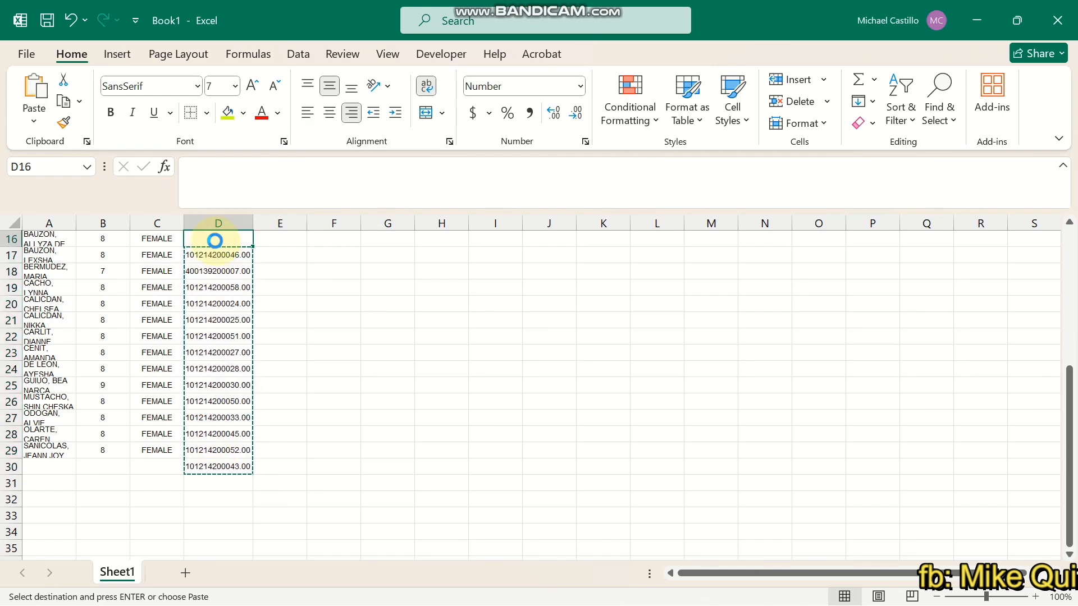
{"action": "key", "text": "ctrl+v"}
{"action": "left_click", "coordinate": [313, 338]}
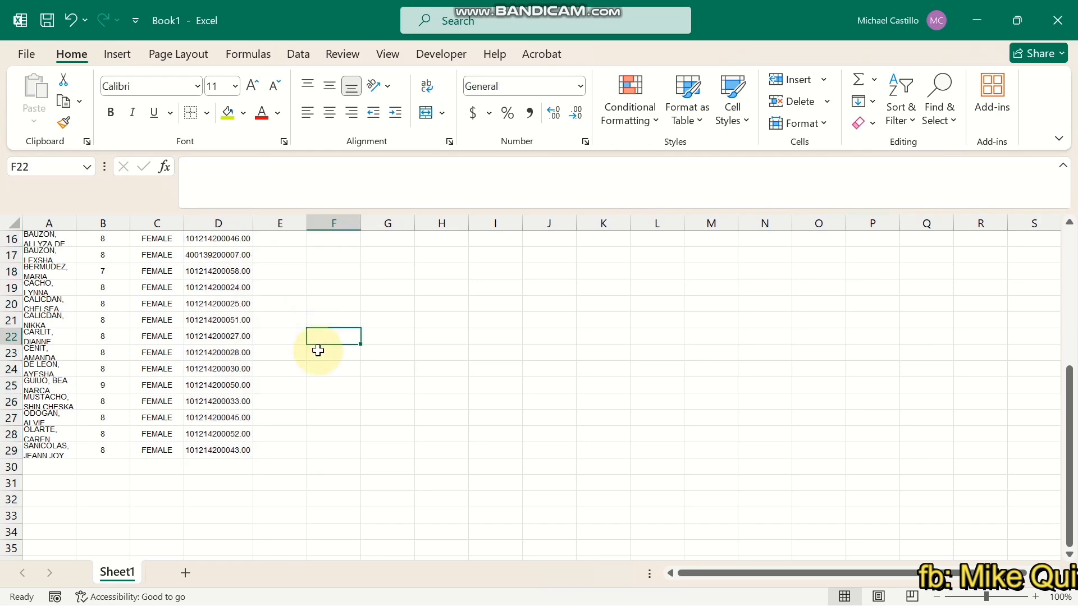
- Remove all decimal places from the LRNs in D2:D29
{"action": "scroll", "coordinate": [318, 350], "scroll_direction": "up", "scroll_amount": 2}
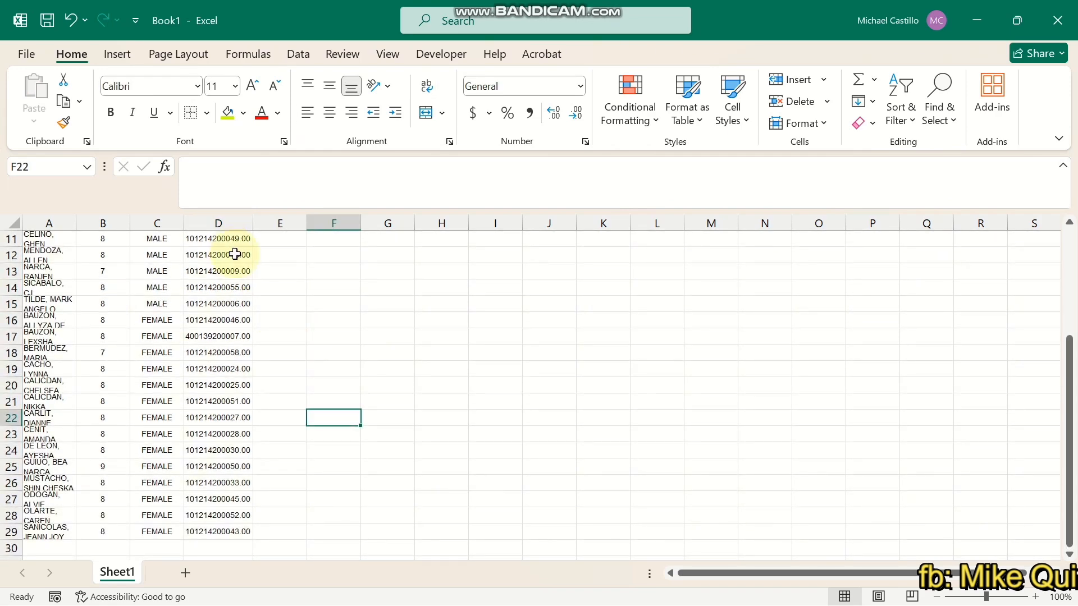
{"action": "scroll", "coordinate": [251, 304], "scroll_direction": "up", "scroll_amount": 4}
{"action": "left_click", "coordinate": [224, 226]}
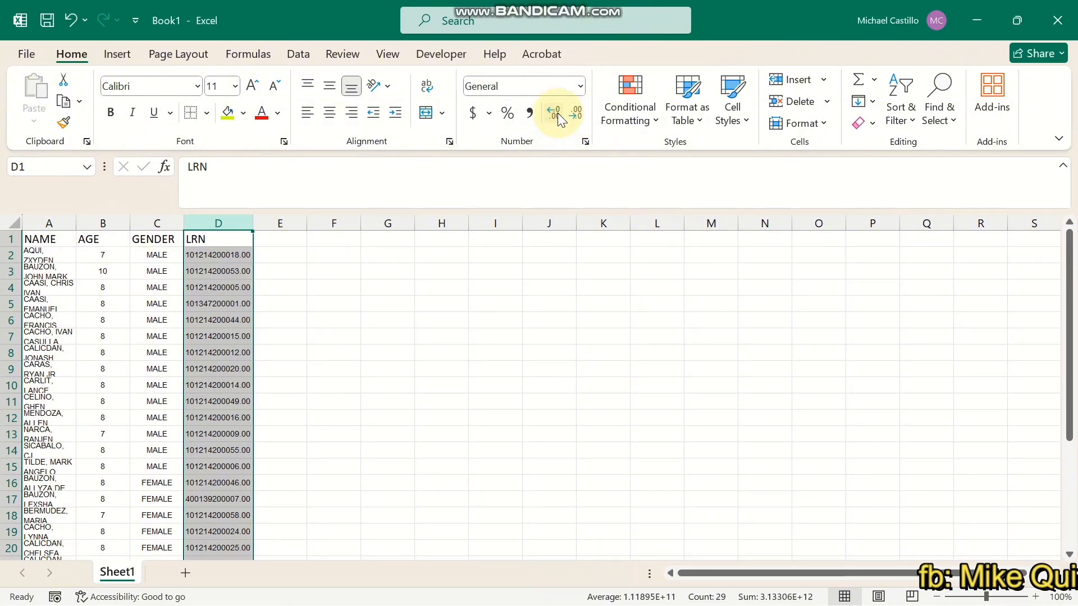
{"action": "left_click", "coordinate": [333, 352]}
{"action": "left_click_drag", "start_coordinate": [230, 254], "coordinate": [236, 505]}
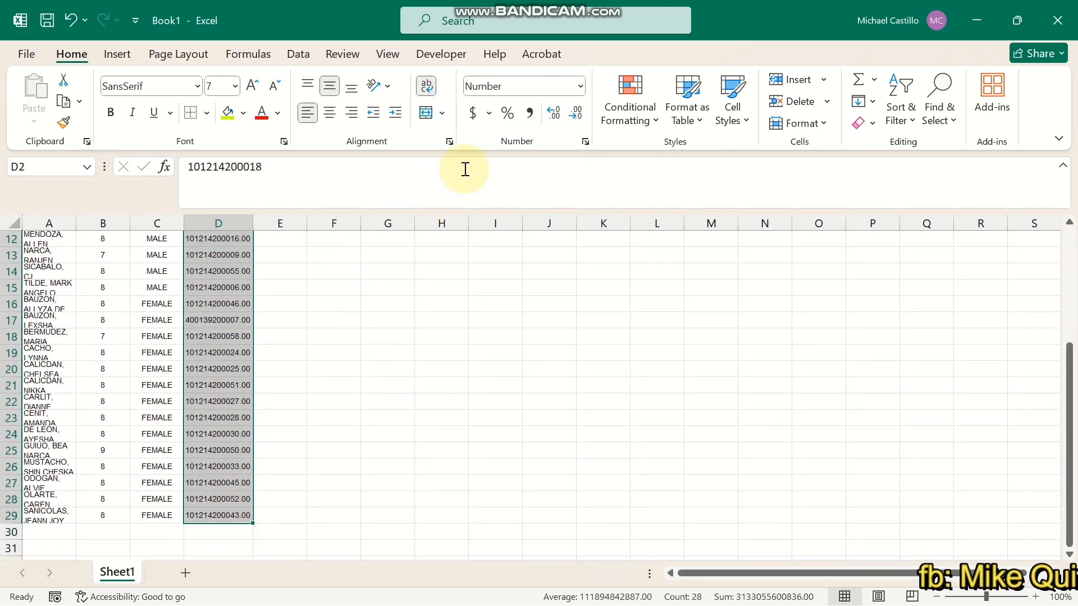
{"action": "left_click", "coordinate": [557, 118]}
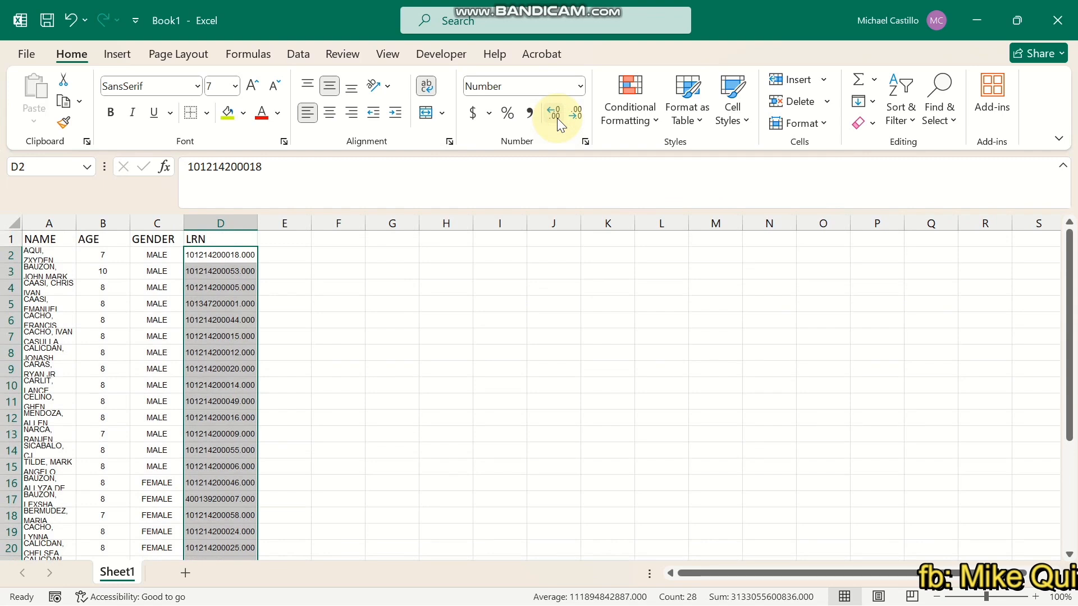
{"action": "left_click", "coordinate": [577, 119]}
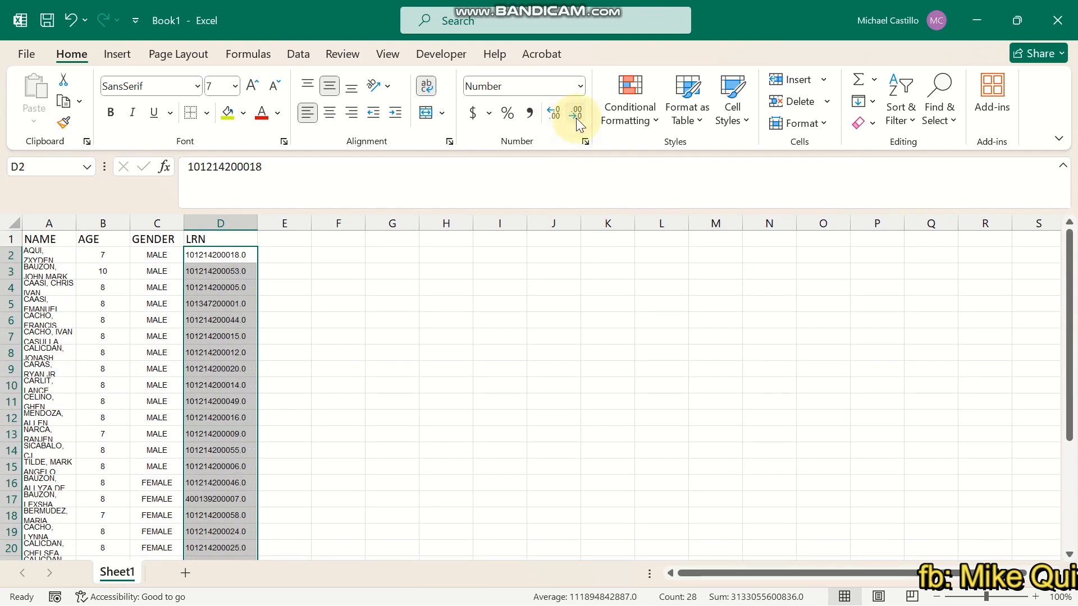
{"action": "left_click", "coordinate": [339, 401]}
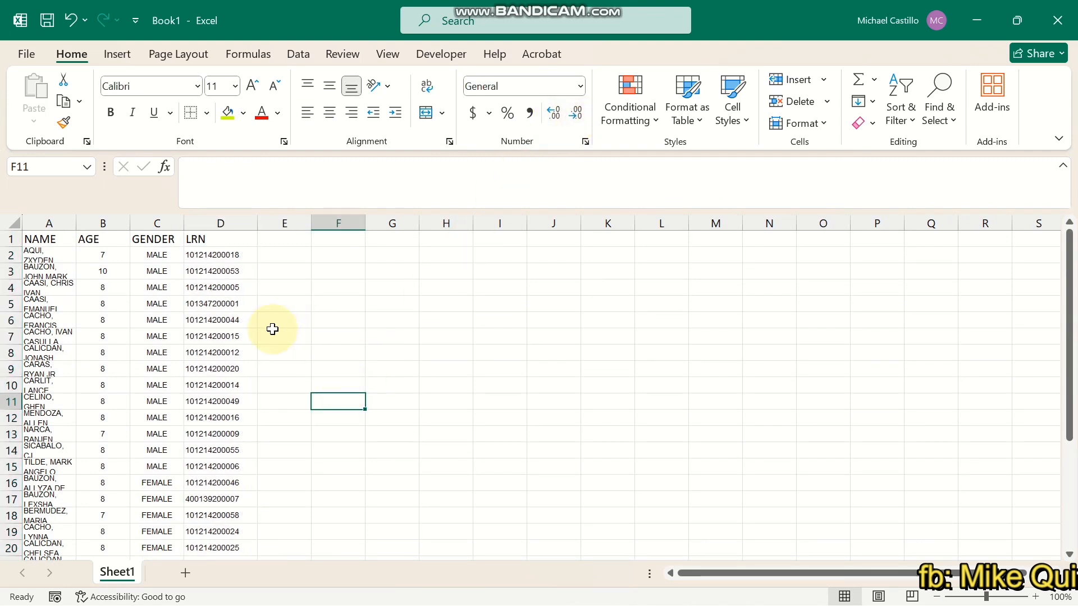
- Autofit the column widths of the whole learner list in A1:D29
{"action": "left_click", "coordinate": [71, 238]}
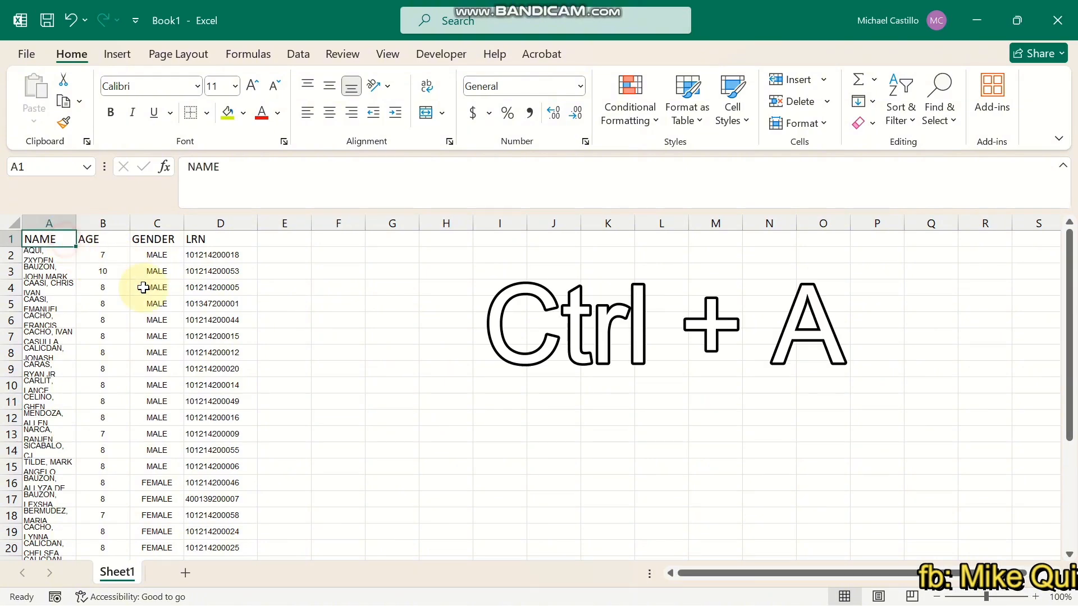
{"action": "key", "text": "ctrl+a"}
{"action": "scroll", "coordinate": [166, 273], "scroll_direction": "down", "scroll_amount": 3}
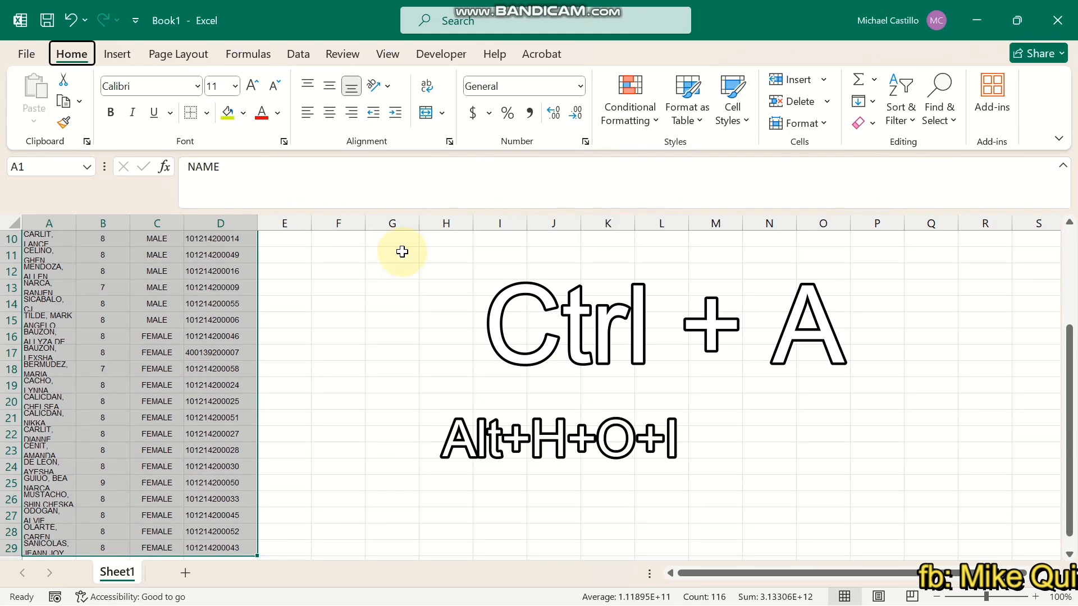
{"action": "key", "text": "alt+h"}
{"action": "key", "text": "o"}
{"action": "key", "text": "i"}
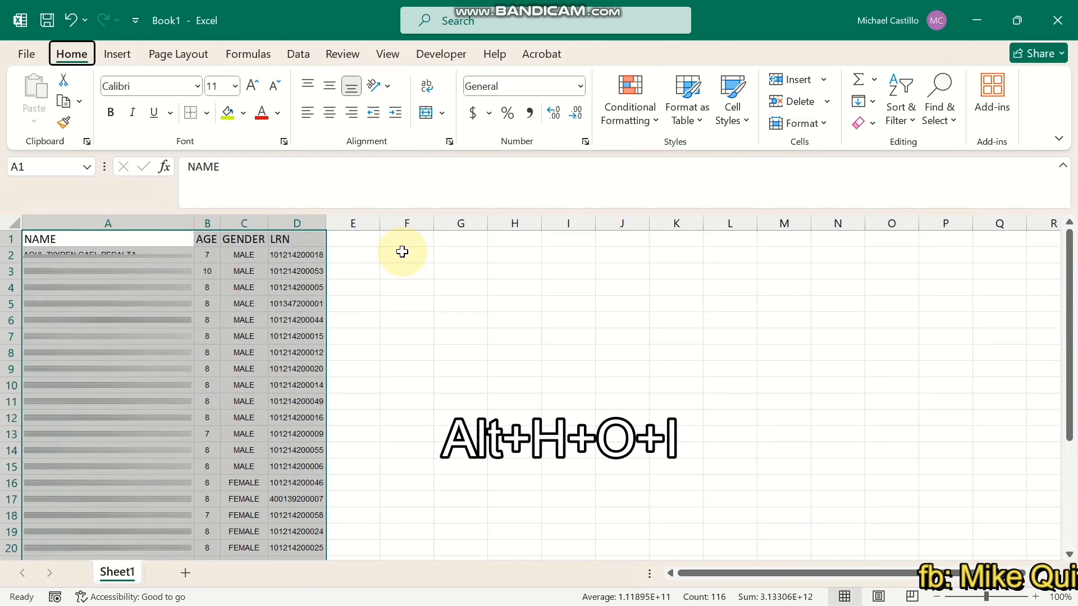
{"action": "left_click", "coordinate": [404, 269]}
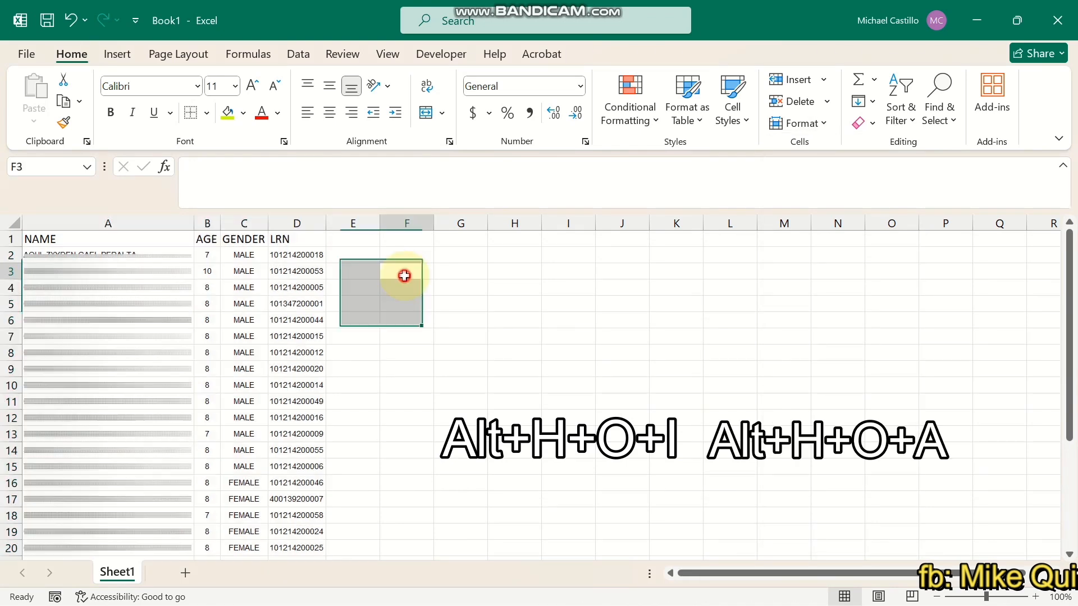
- Centre the headers in A1:D1 and apply All Borders to the whole list in A1:D29
{"action": "left_click_drag", "start_coordinate": [145, 239], "coordinate": [287, 239]}
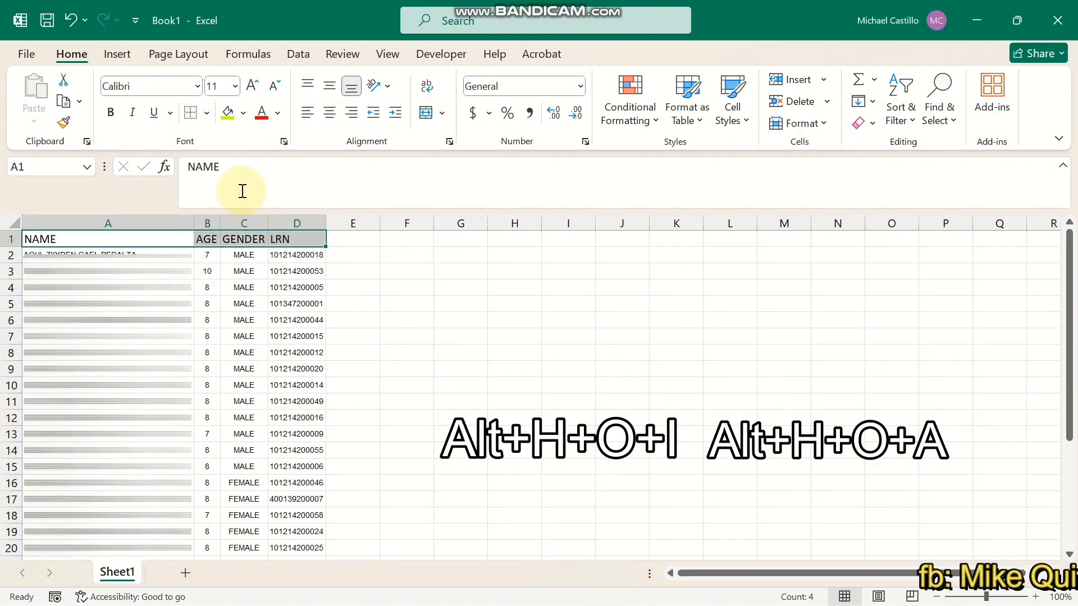
{"action": "left_click", "coordinate": [331, 110]}
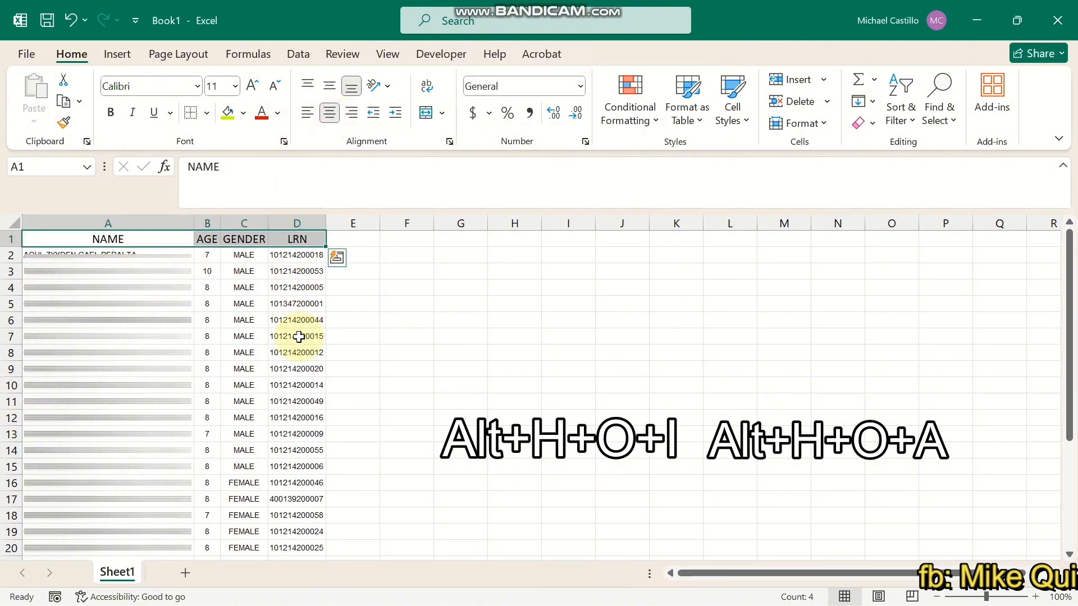
{"action": "left_click", "coordinate": [87, 239]}
{"action": "left_click_drag", "start_coordinate": [87, 255], "coordinate": [301, 534]}
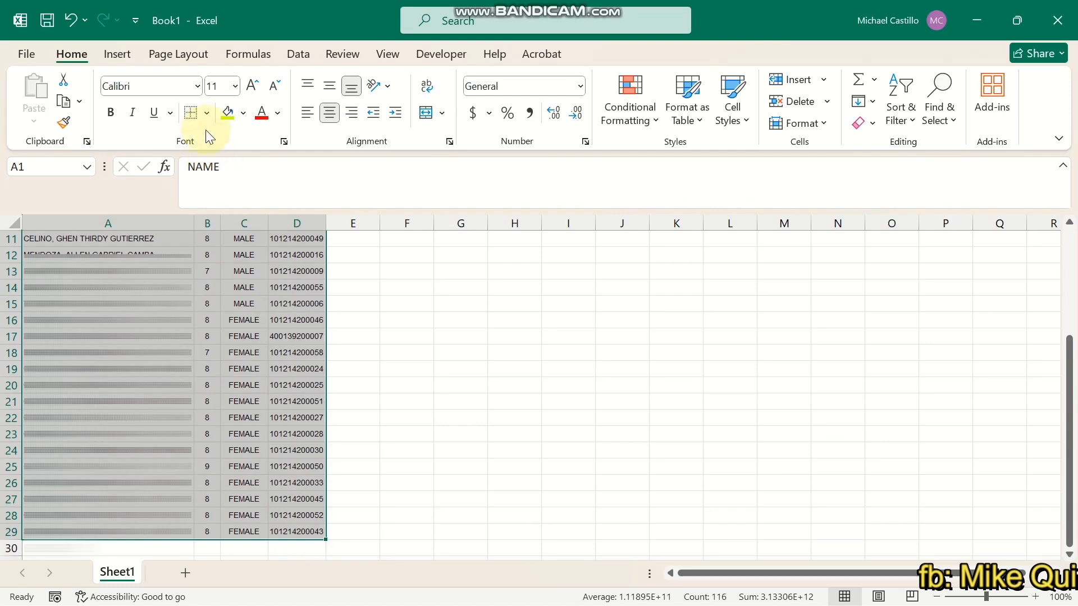
{"action": "left_click", "coordinate": [206, 114]}
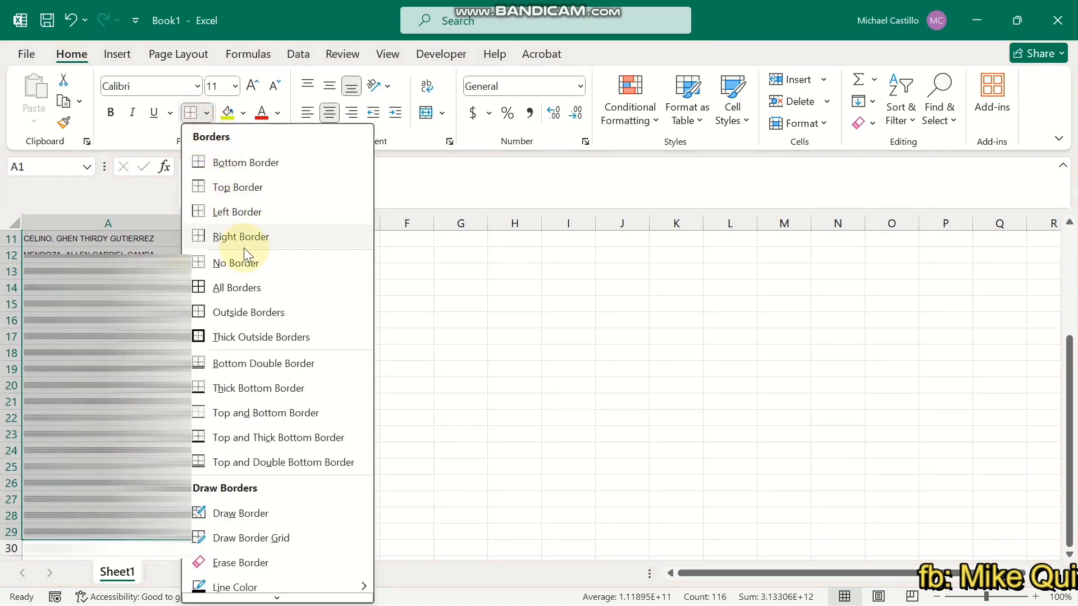
{"action": "left_click", "coordinate": [253, 289]}
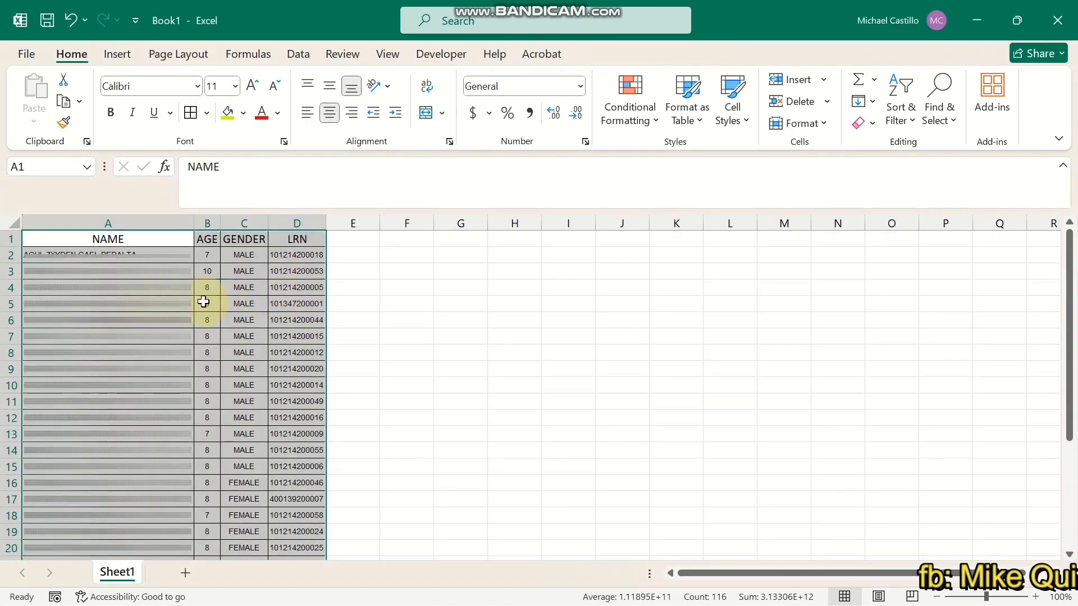
- Fill the NAME column A with standard orange and the AGE column B with standard light blue
{"action": "left_click", "coordinate": [113, 240]}
{"action": "left_click", "coordinate": [127, 222]}
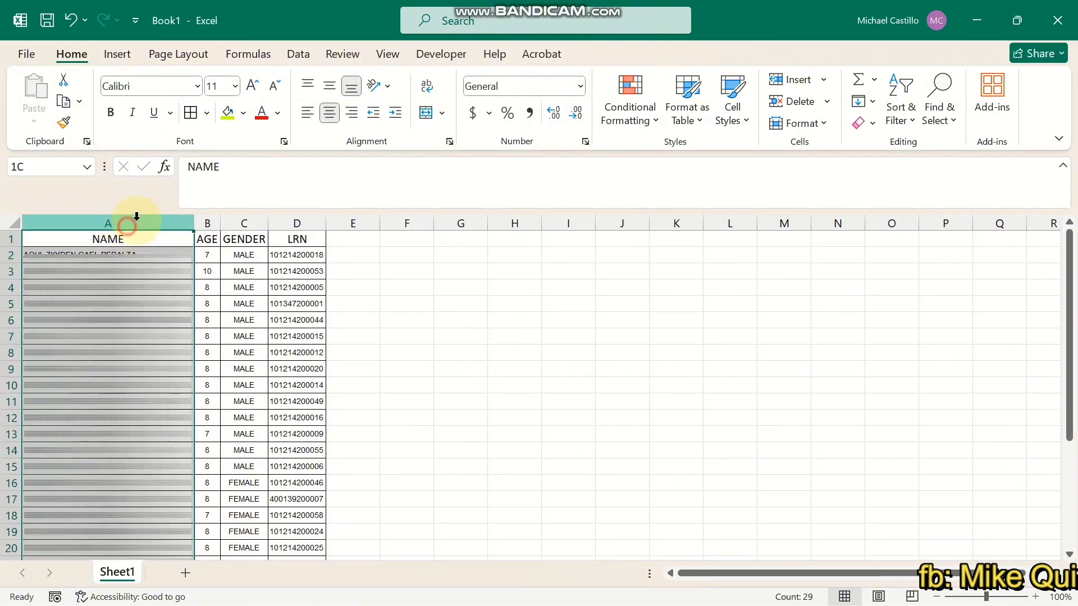
{"action": "left_click", "coordinate": [242, 116]}
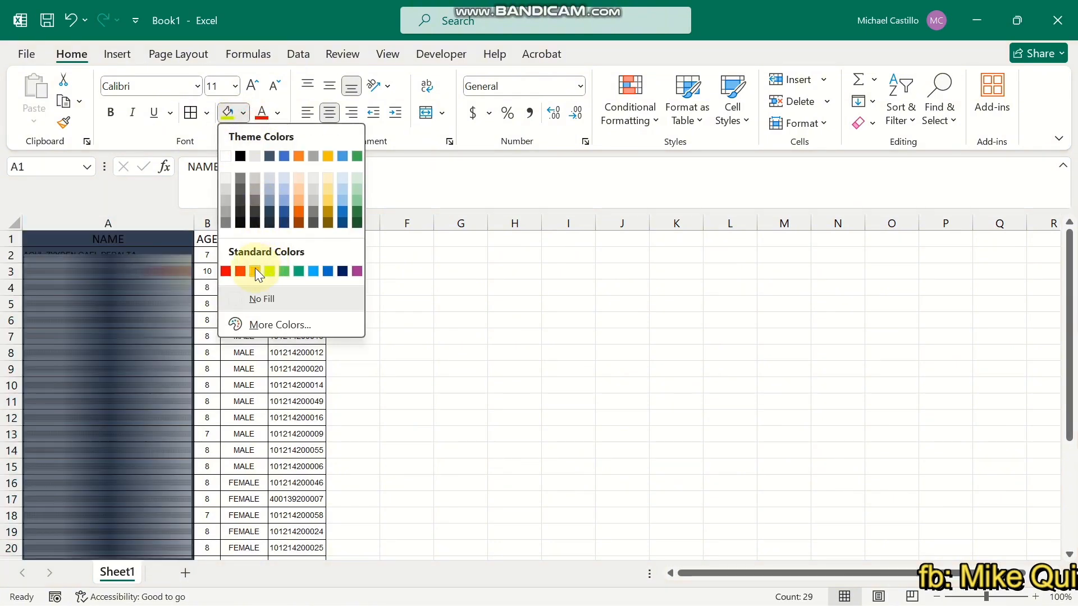
{"action": "left_click", "coordinate": [254, 272]}
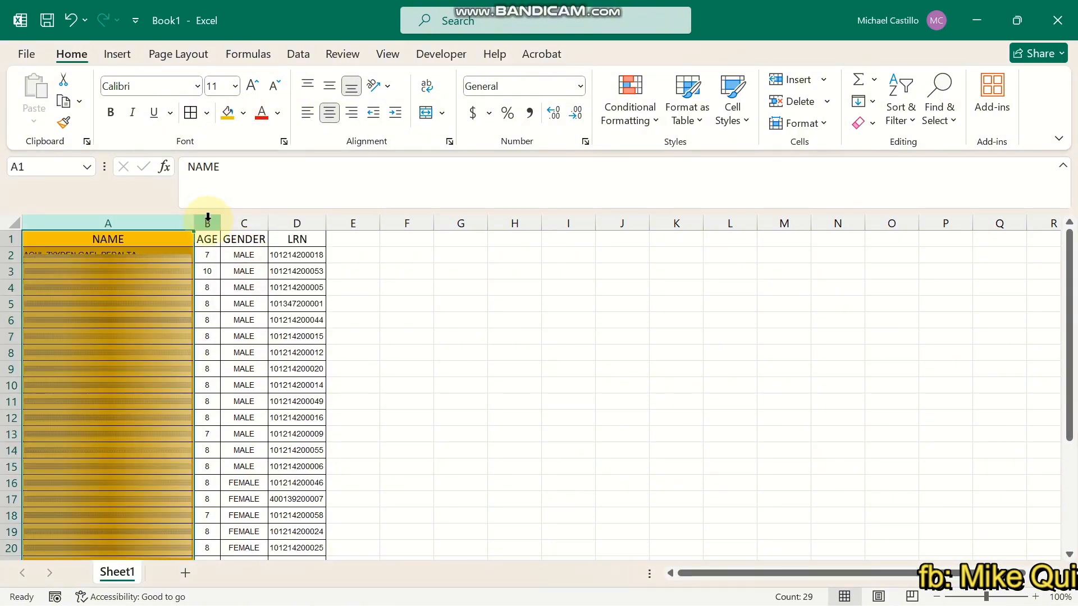
{"action": "left_click", "coordinate": [208, 223]}
{"action": "left_click", "coordinate": [241, 123]}
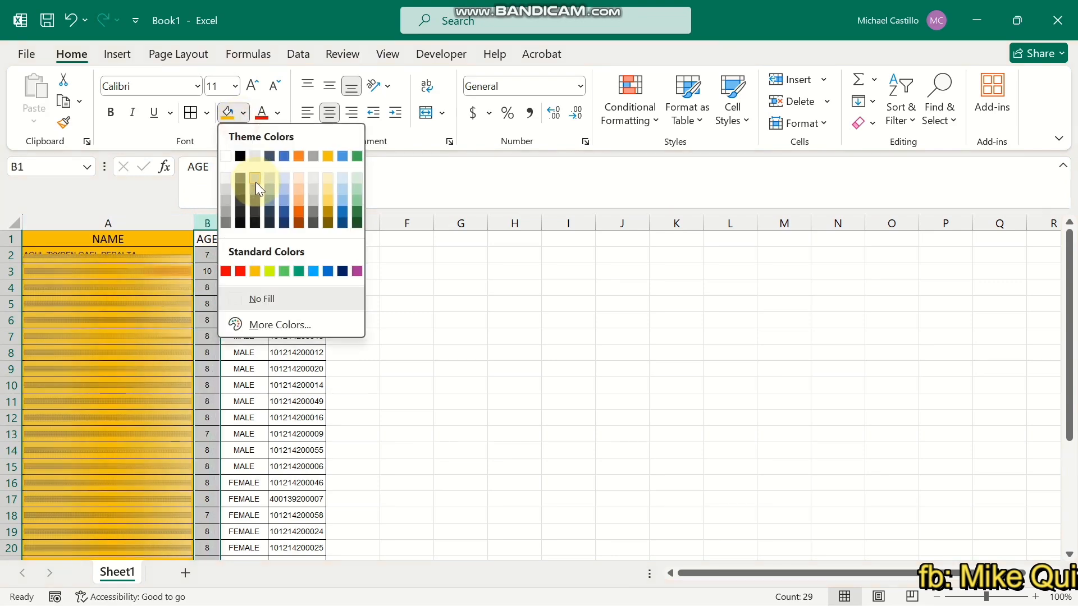
{"action": "left_click", "coordinate": [313, 272]}
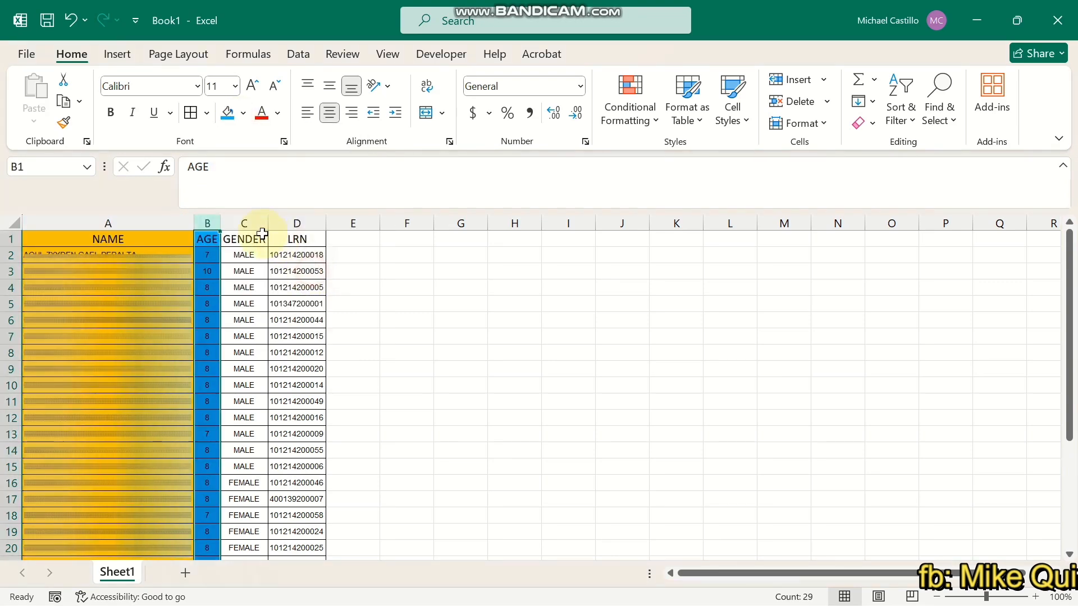
- Fill the GENDER column C with standard orange and the LRN column D with a light theme orange
{"action": "left_click", "coordinate": [245, 223]}
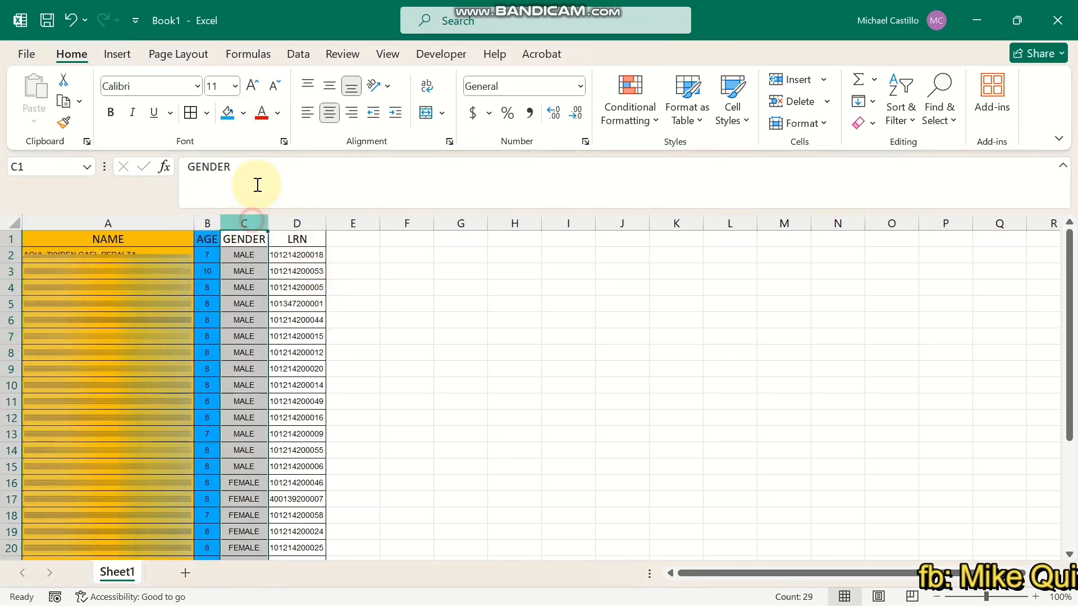
{"action": "left_click", "coordinate": [243, 120]}
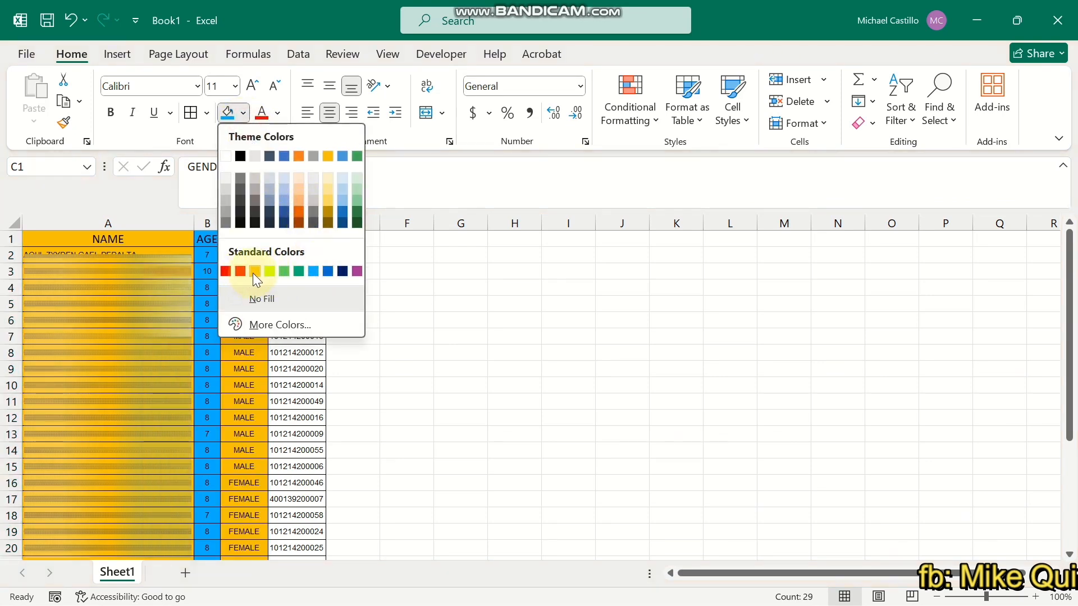
{"action": "left_click", "coordinate": [256, 272]}
{"action": "left_click", "coordinate": [297, 223]}
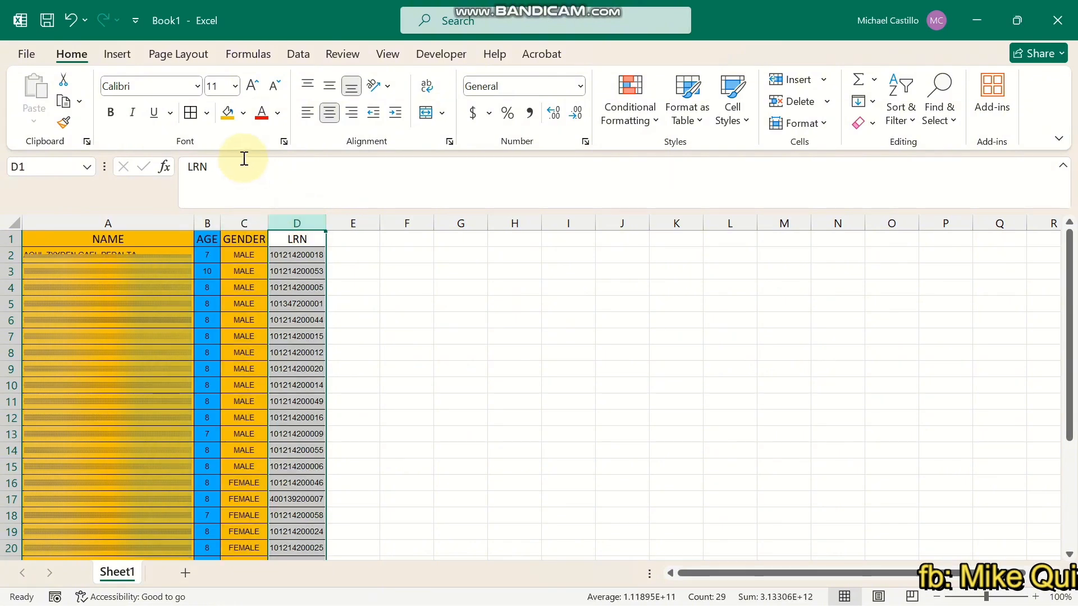
{"action": "left_click", "coordinate": [243, 114]}
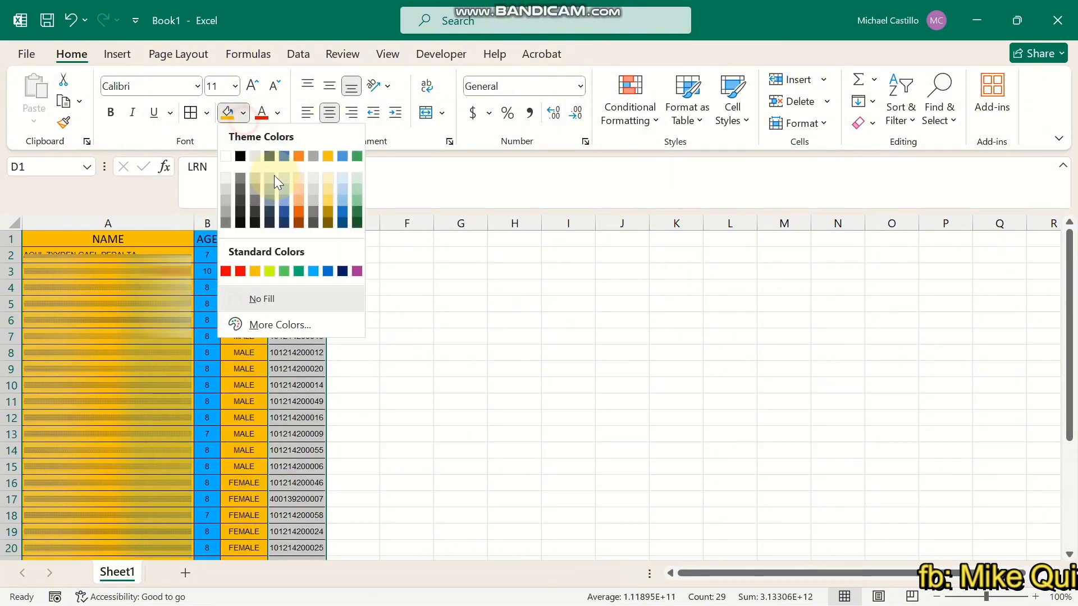
{"action": "left_click", "coordinate": [298, 201]}
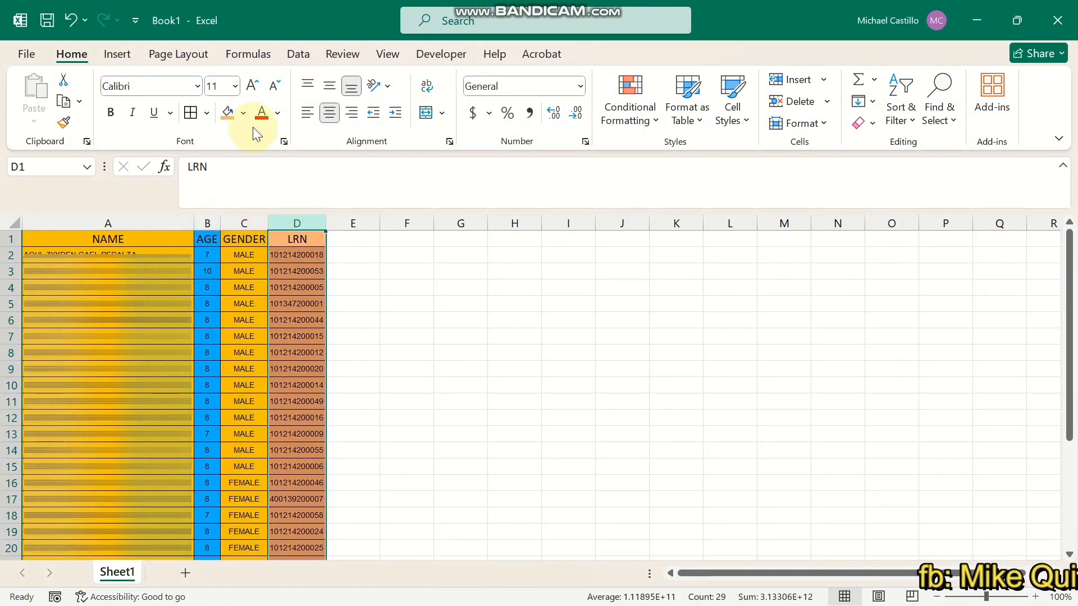
- Fill the LRN column D with a light theme blue and the GENDER column C with the palest shade of that blue
{"action": "left_click", "coordinate": [243, 113]}
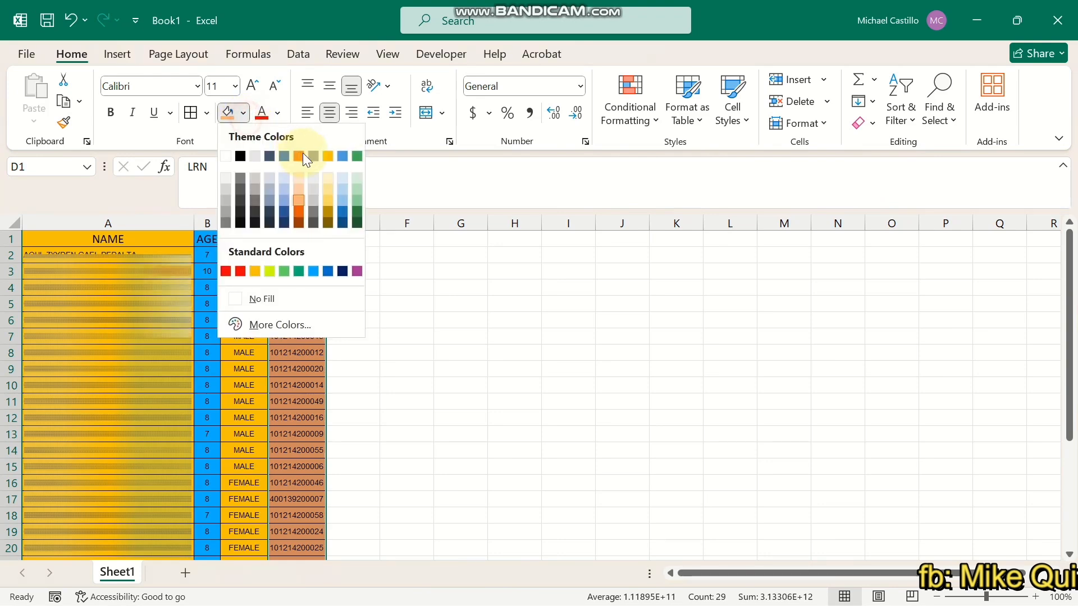
{"action": "left_click", "coordinate": [342, 193]}
{"action": "left_click", "coordinate": [244, 223]}
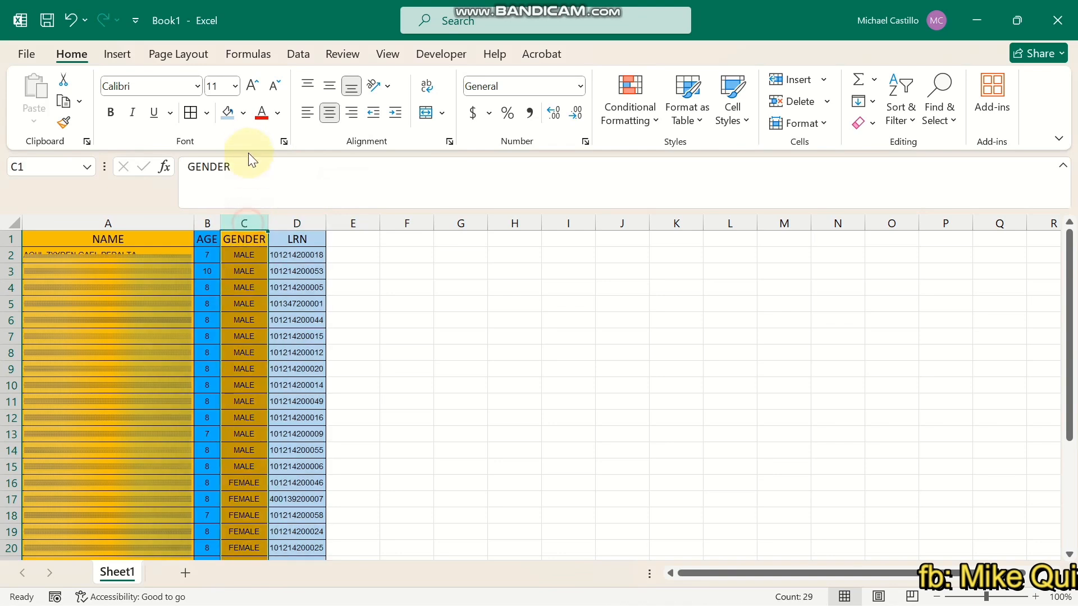
{"action": "left_click", "coordinate": [243, 114]}
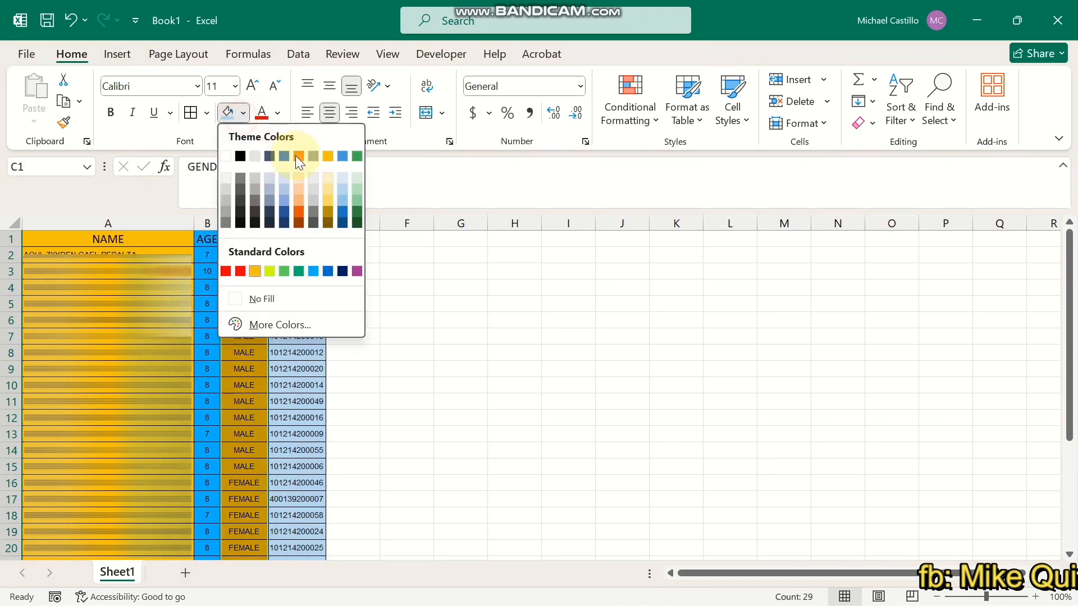
{"action": "left_click", "coordinate": [344, 178]}
{"action": "left_click", "coordinate": [363, 367]}
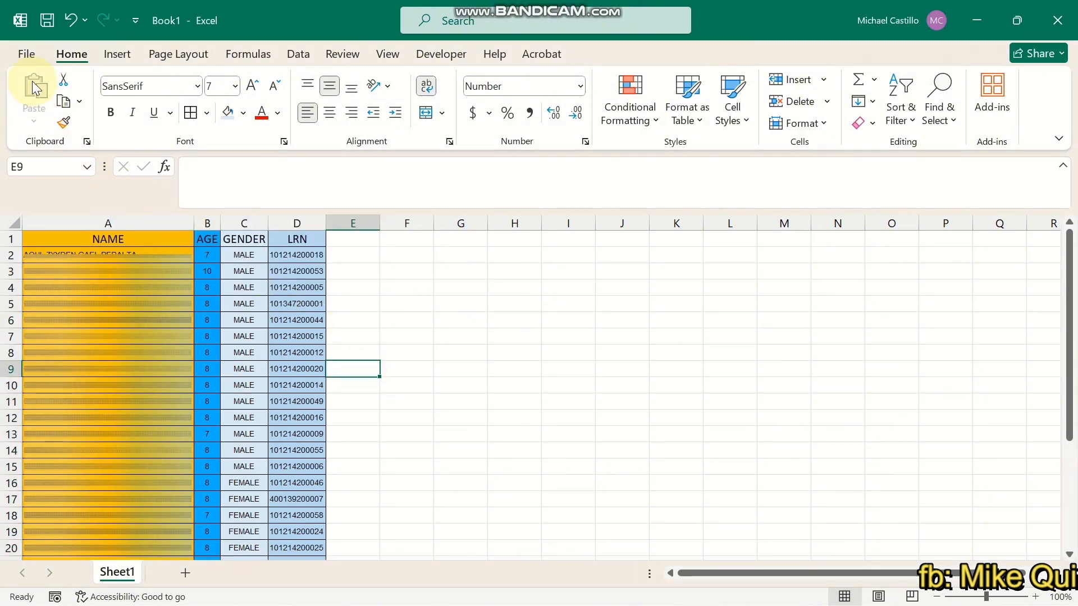
- Save the workbook as SF 9 DEMO in the Downloads folder, as an Excel Workbook
{"action": "left_click", "coordinate": [28, 49]}
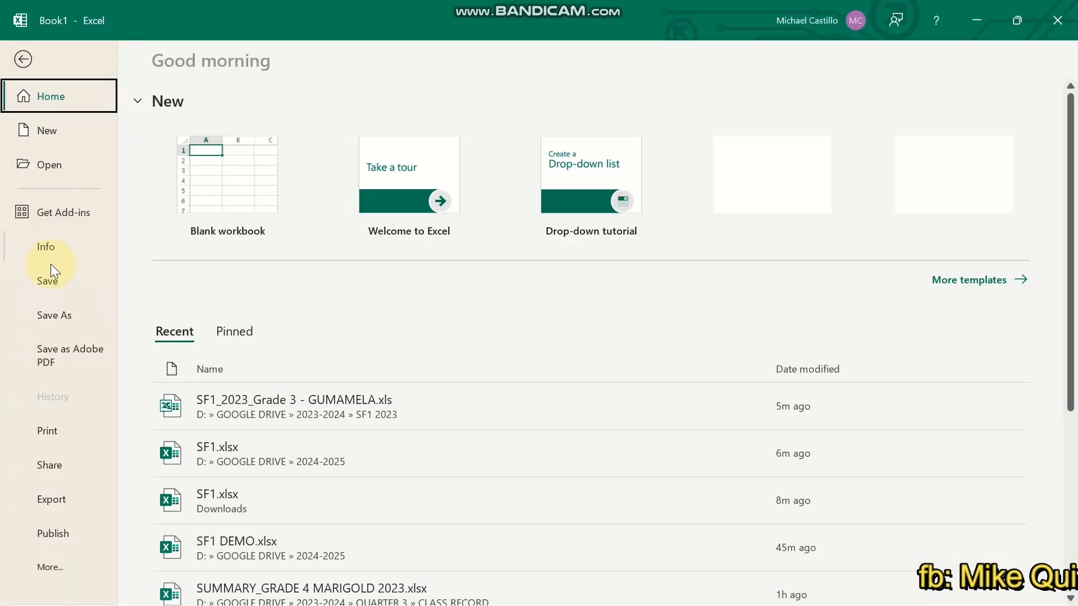
{"action": "left_click", "coordinate": [61, 311]}
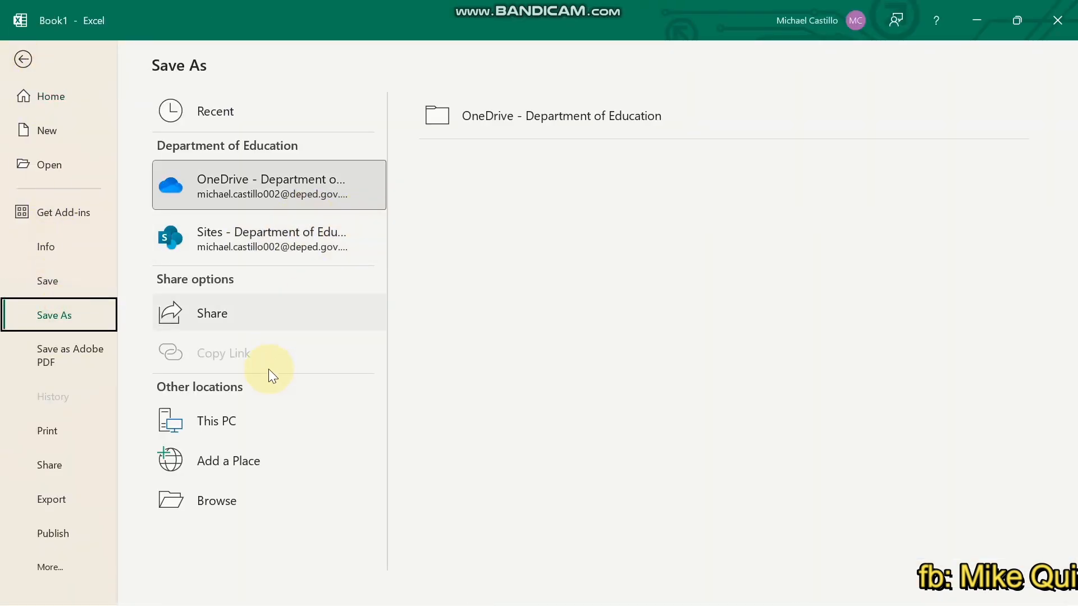
{"action": "left_click", "coordinate": [243, 515]}
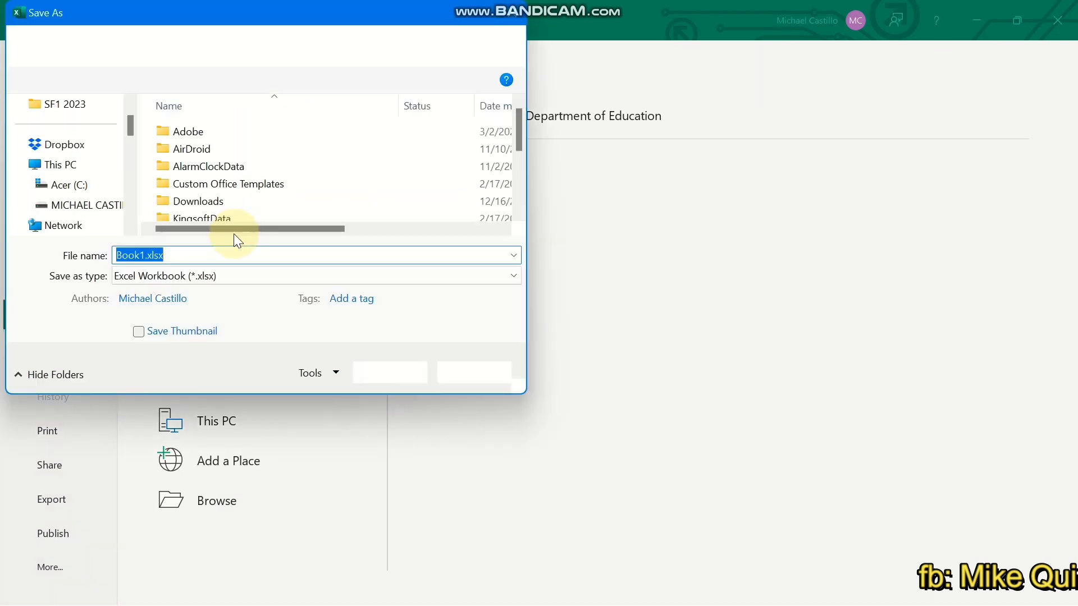
{"action": "type", "text": "SF 9 DEMO"}
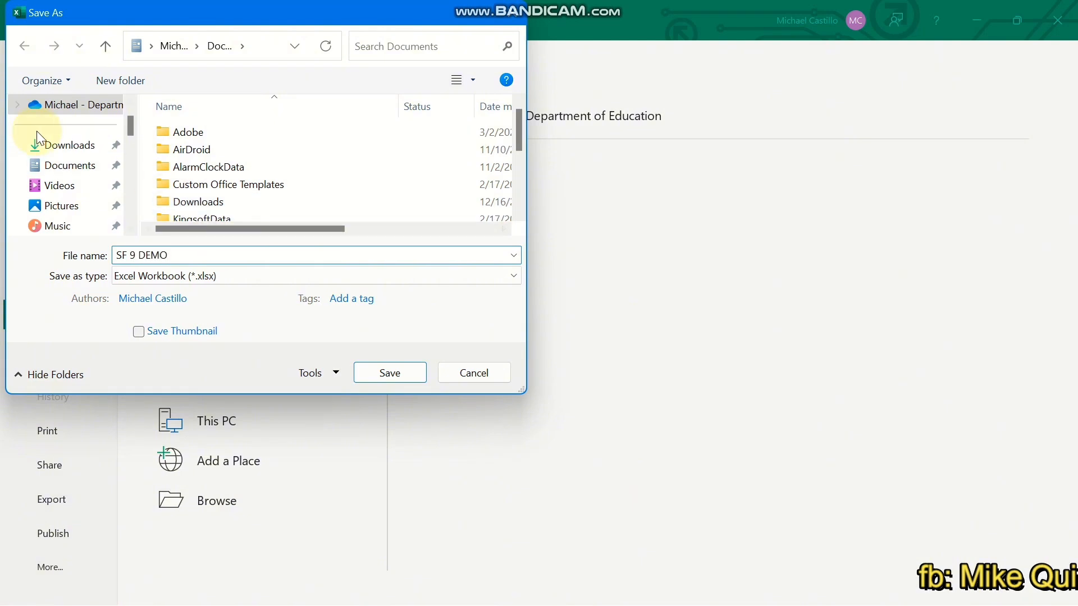
{"action": "left_click", "coordinate": [56, 145]}
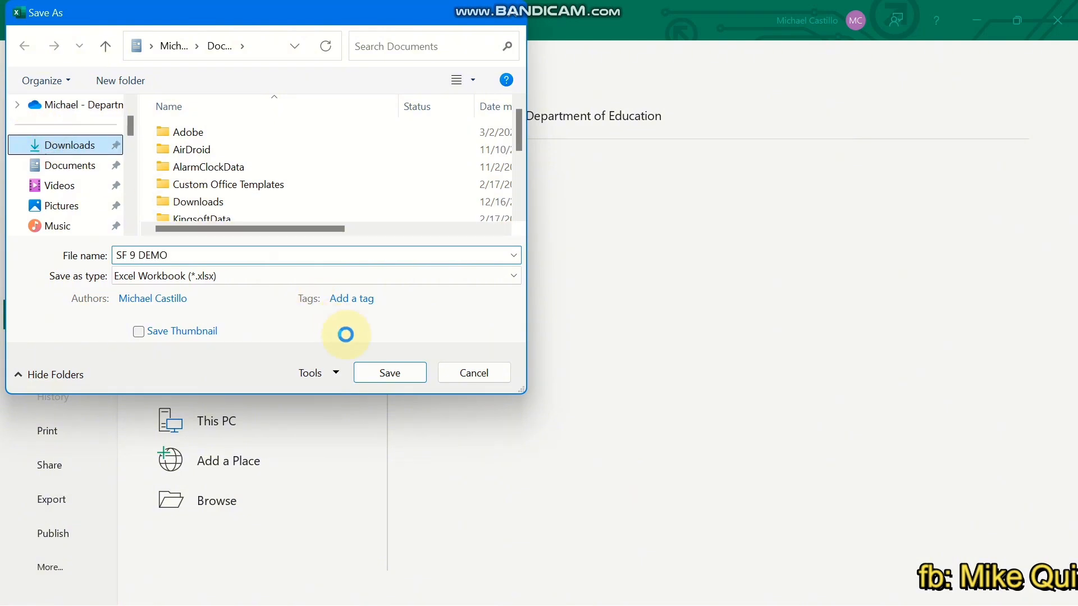
{"action": "left_click", "coordinate": [366, 372]}
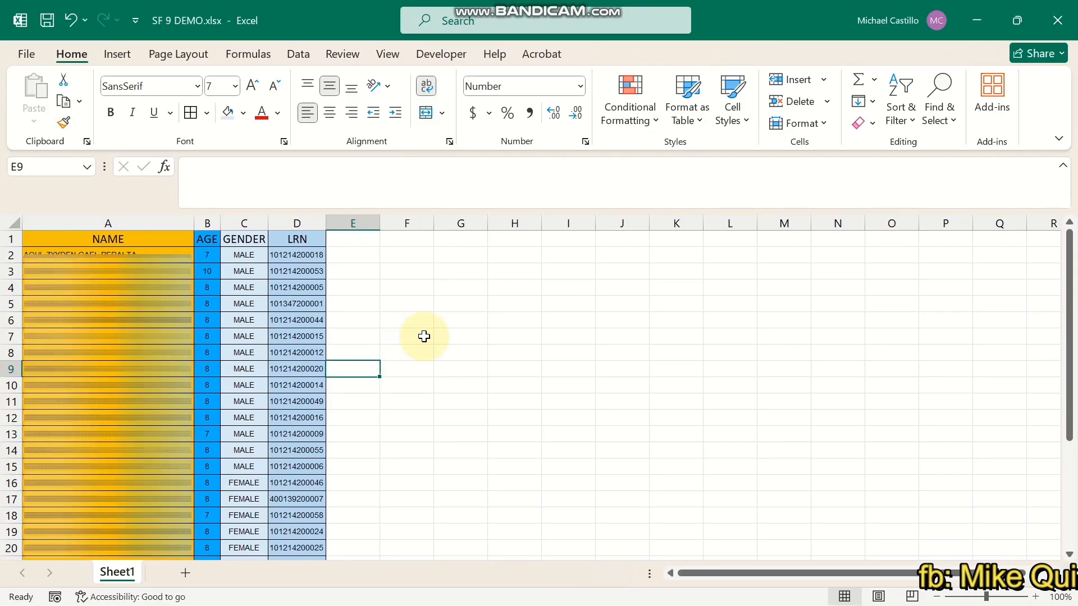
- Close the SF 9 DEMO workbook and the SF1 register, returning to the SF9 FRONT_DEMO publication in Publisher
{"action": "left_click", "coordinate": [424, 336]}
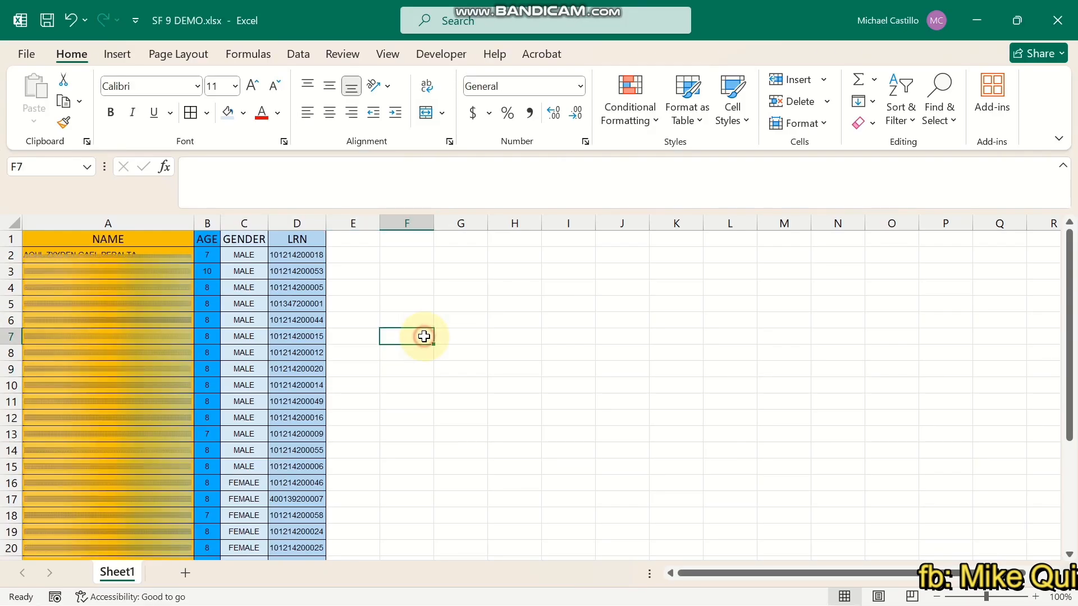
{"action": "left_click", "coordinate": [1061, 20]}
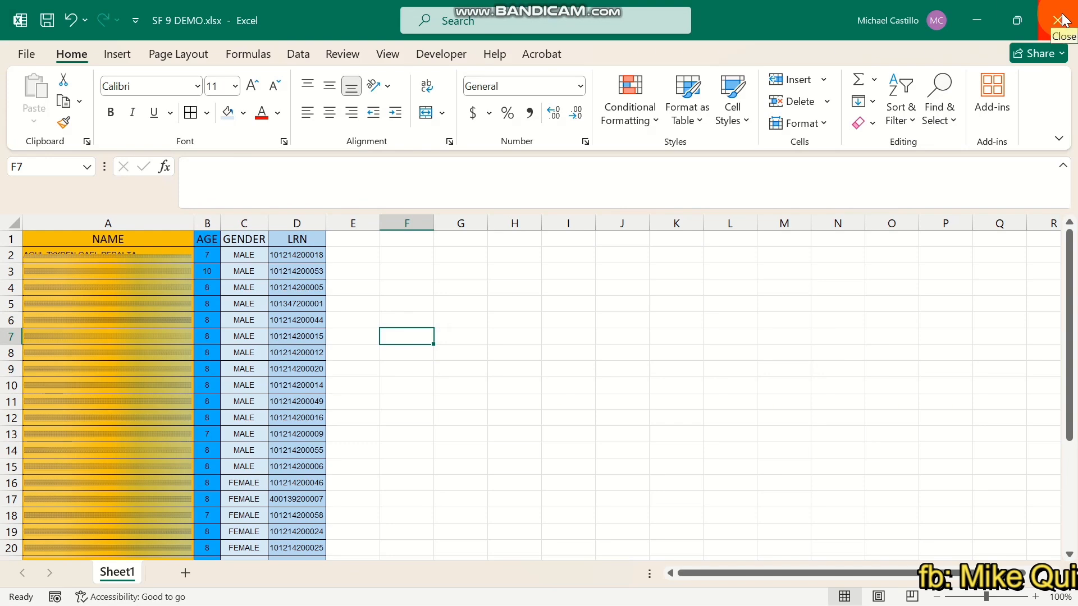
{"action": "left_click", "coordinate": [1061, 21]}
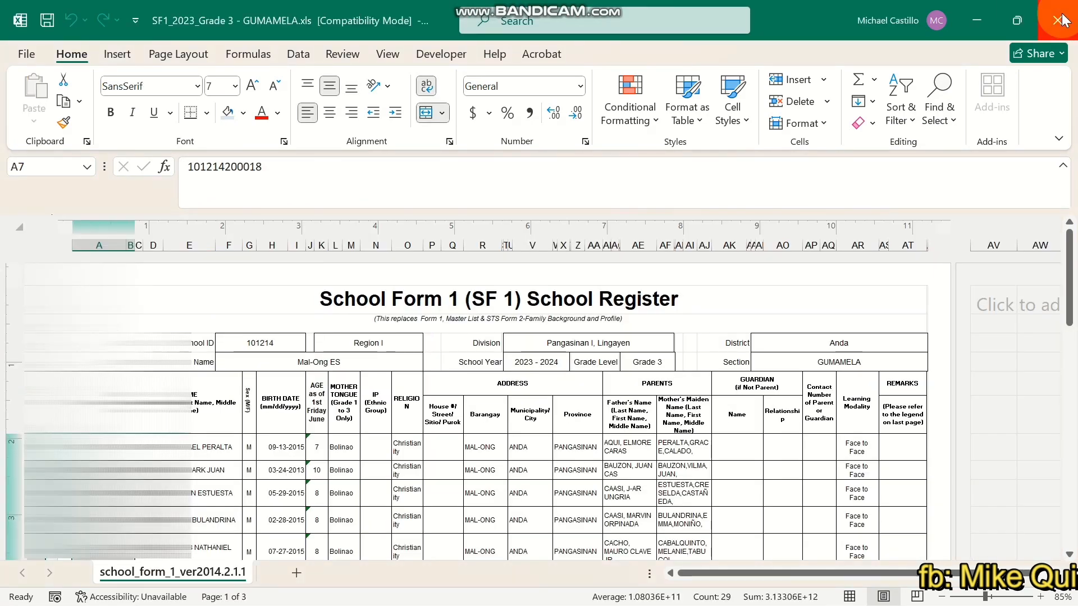
{"action": "left_click", "coordinate": [1062, 20]}
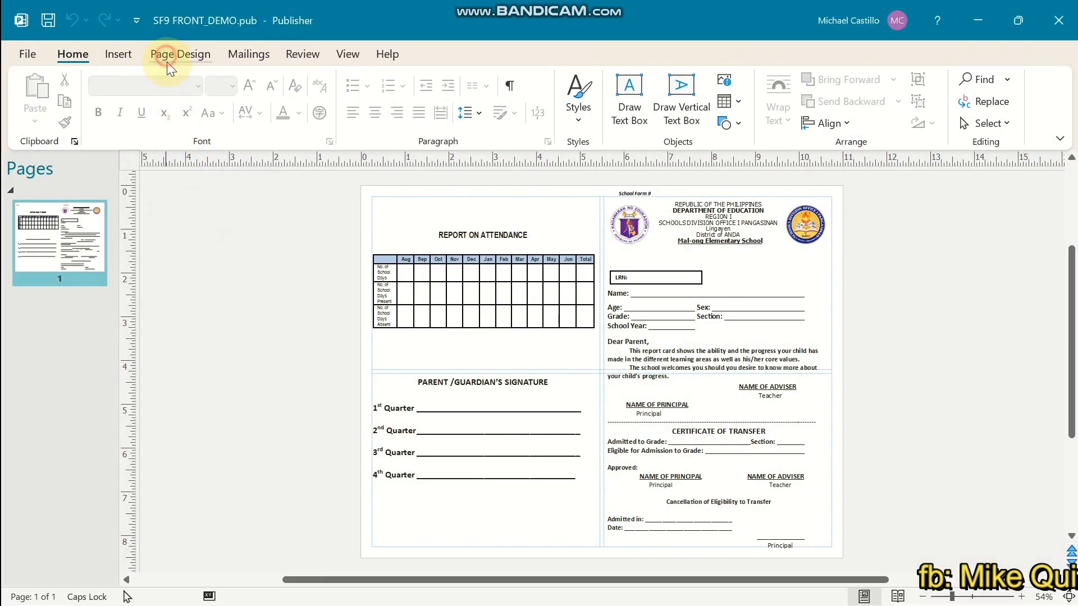
- Start the Step by Step E-mail Merge Wizard for the SF9 front page
{"action": "left_click", "coordinate": [169, 54]}
{"action": "left_click", "coordinate": [249, 54]}
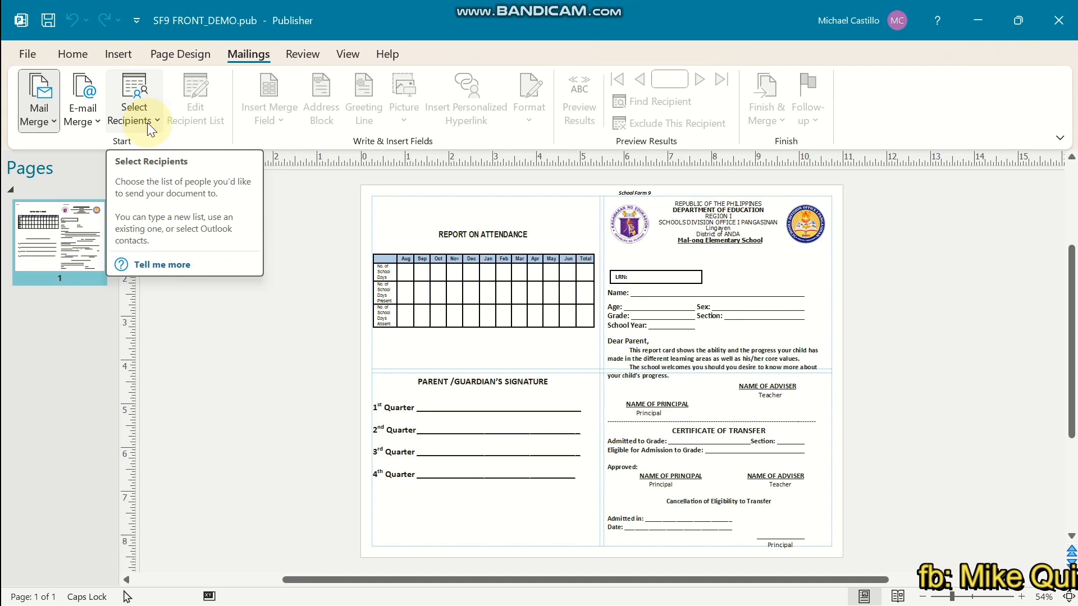
{"action": "left_click", "coordinate": [102, 122]}
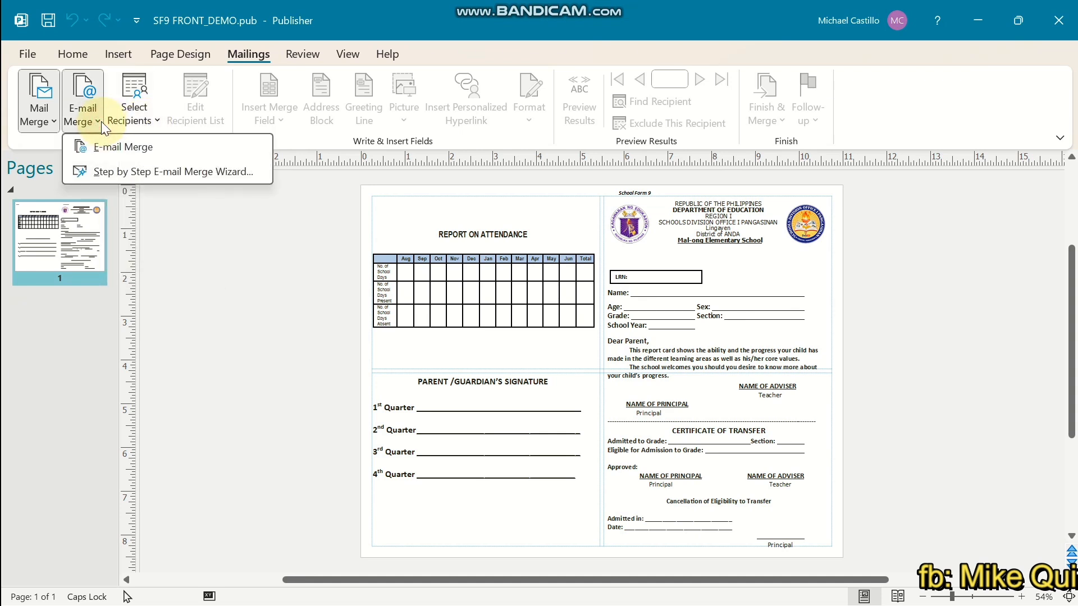
{"action": "left_click", "coordinate": [122, 171]}
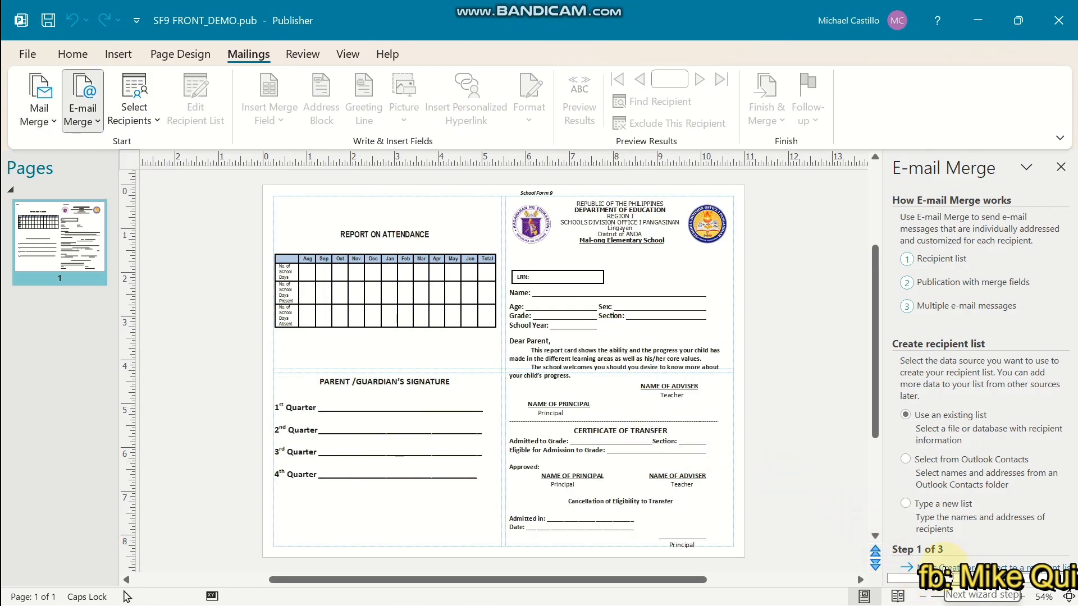
- Connect the merge to the existing list SF 9 DEMO.xlsx in Downloads, using table Sheet1$ with column headers, and accept its recipients
{"action": "left_click", "coordinate": [949, 568]}
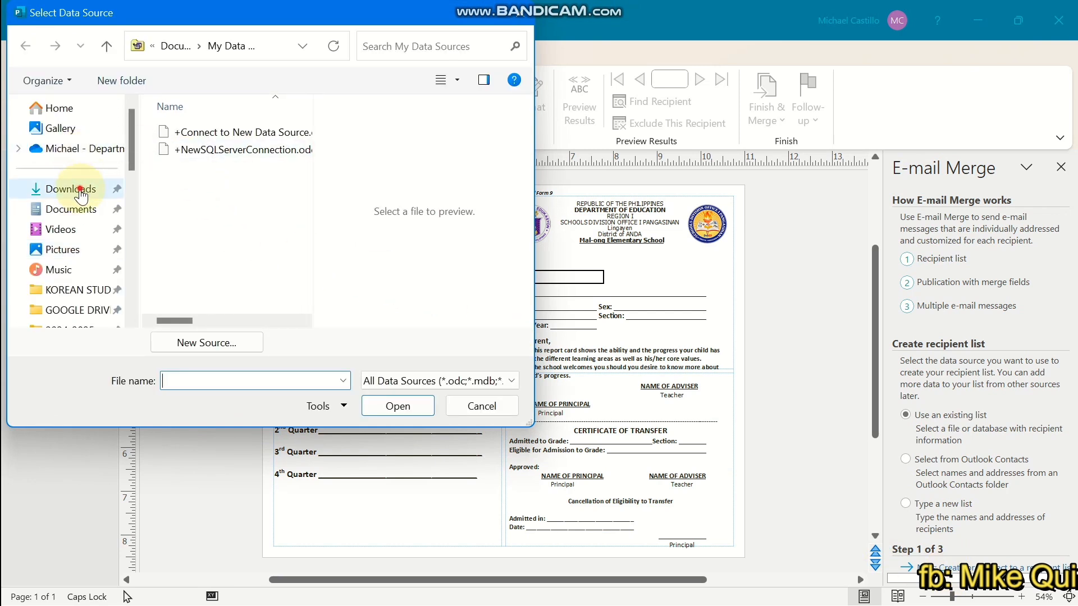
{"action": "left_click", "coordinate": [78, 187]}
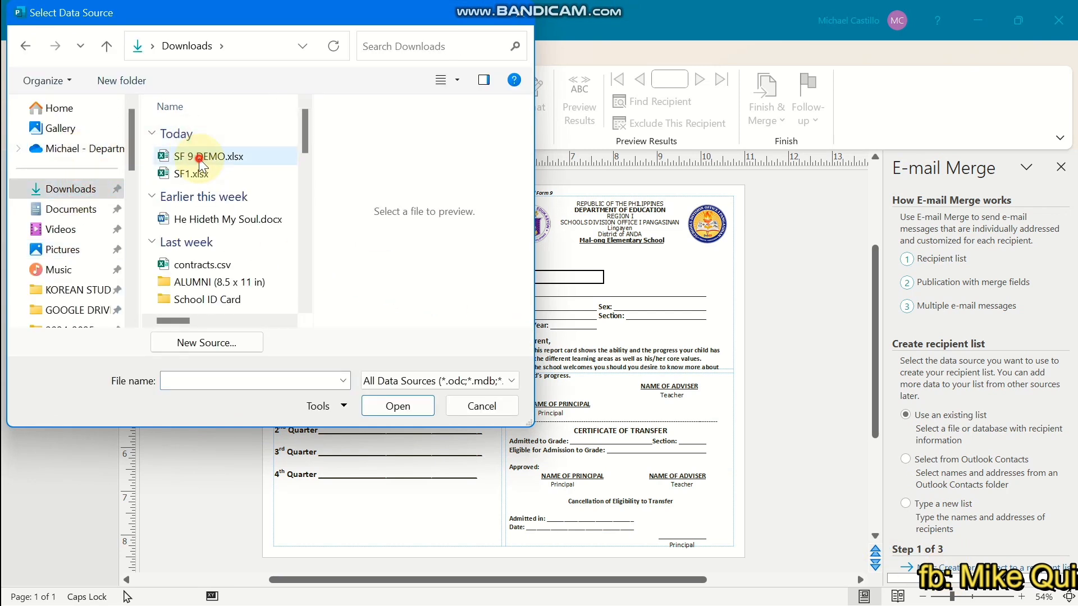
{"action": "left_click", "coordinate": [201, 157]}
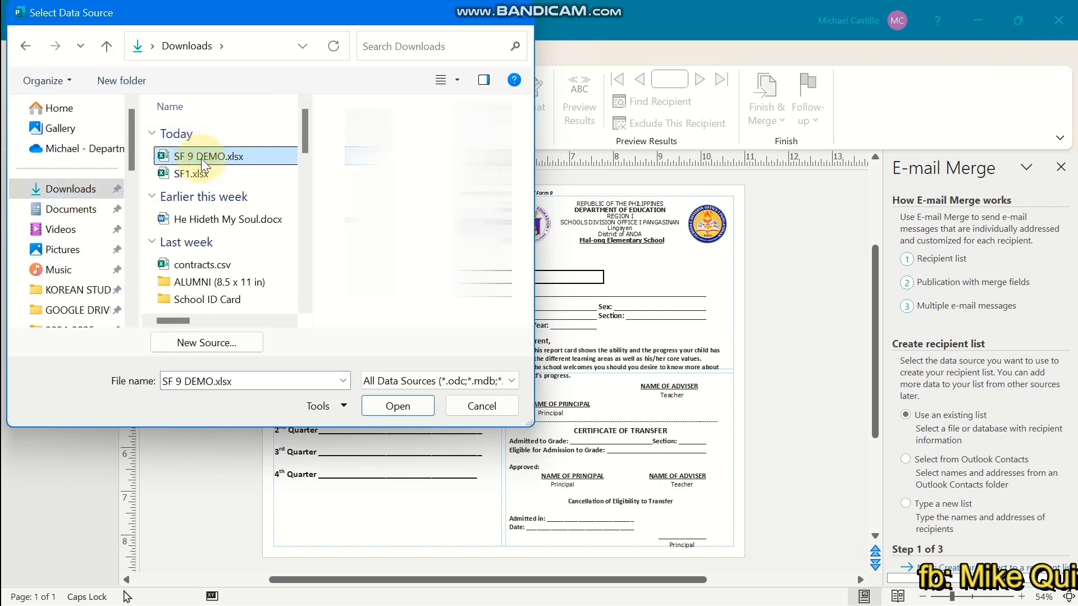
{"action": "left_click", "coordinate": [396, 405]}
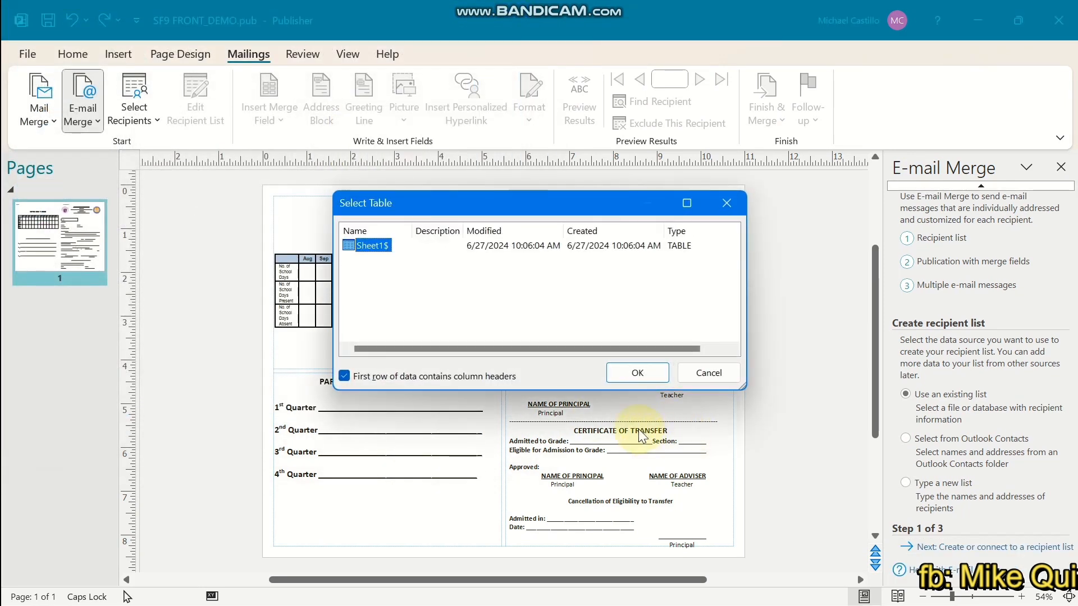
{"action": "left_click", "coordinate": [610, 379]}
{"action": "scroll", "coordinate": [534, 247], "scroll_direction": "down", "scroll_amount": 5}
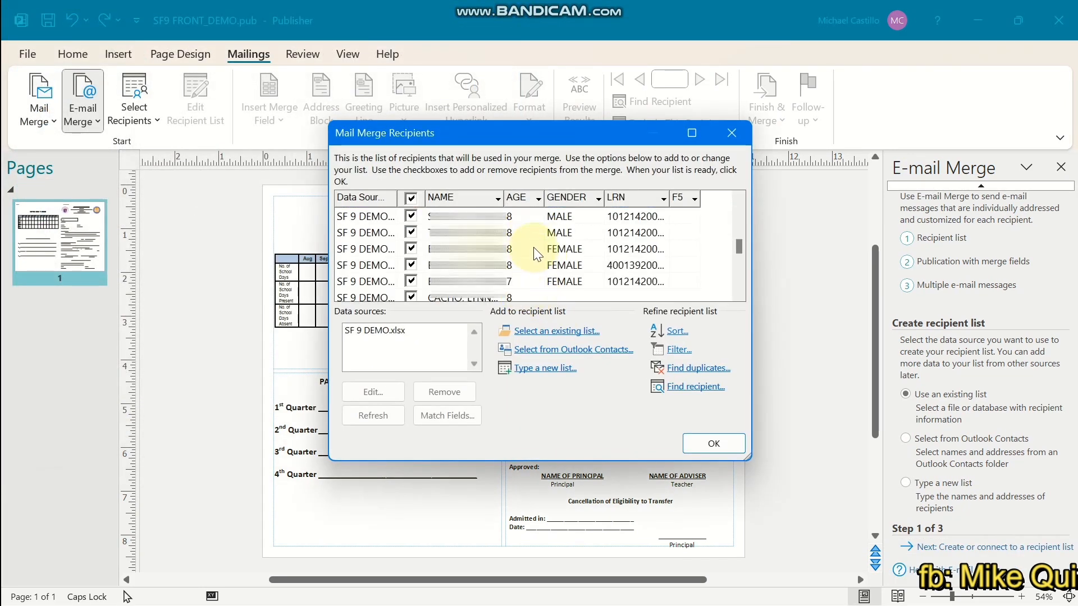
{"action": "left_click", "coordinate": [699, 443]}
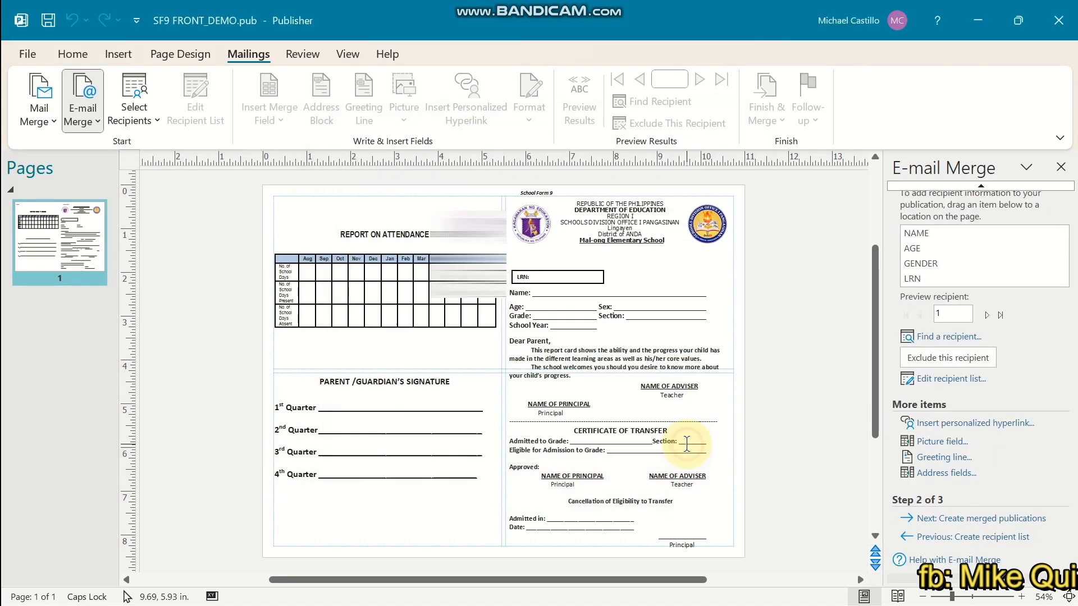
- Insert the LRN merge field after the label in the boxed LRN text box
{"action": "left_click", "coordinate": [562, 277]}
{"action": "type", "text": ":"}
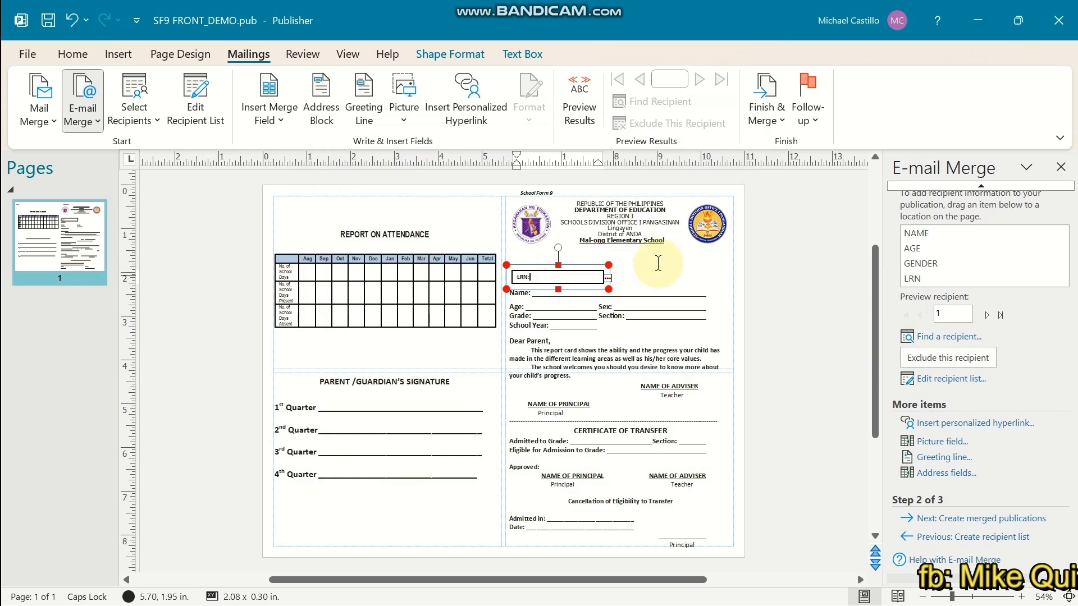
{"action": "left_click", "coordinate": [913, 278]}
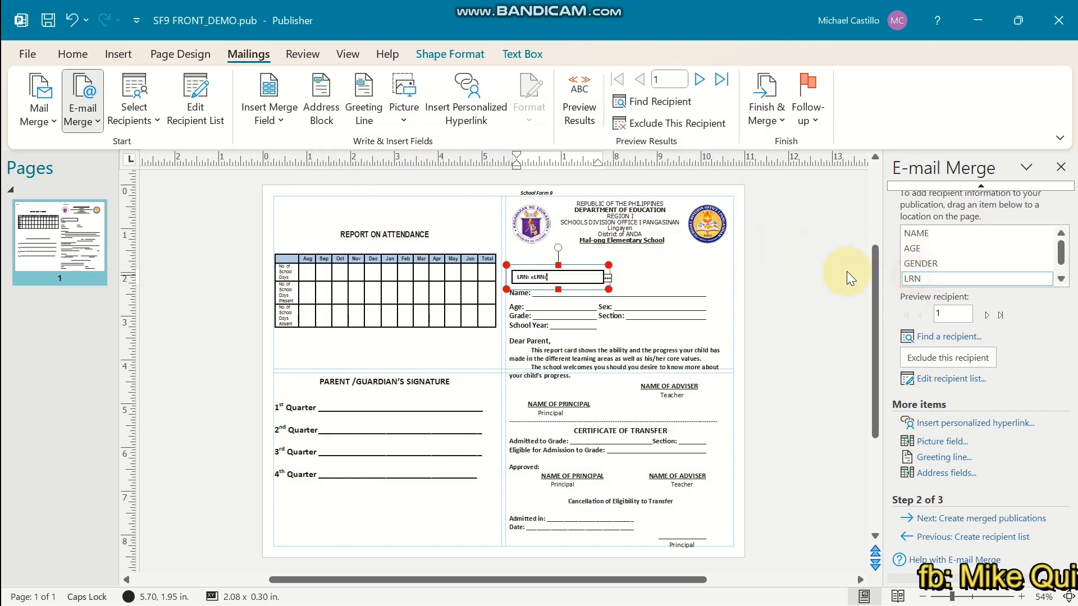
- Insert the NAME, AGE and GENDER merge fields on the Name, Age and Sex lines
{"action": "left_click", "coordinate": [579, 298]}
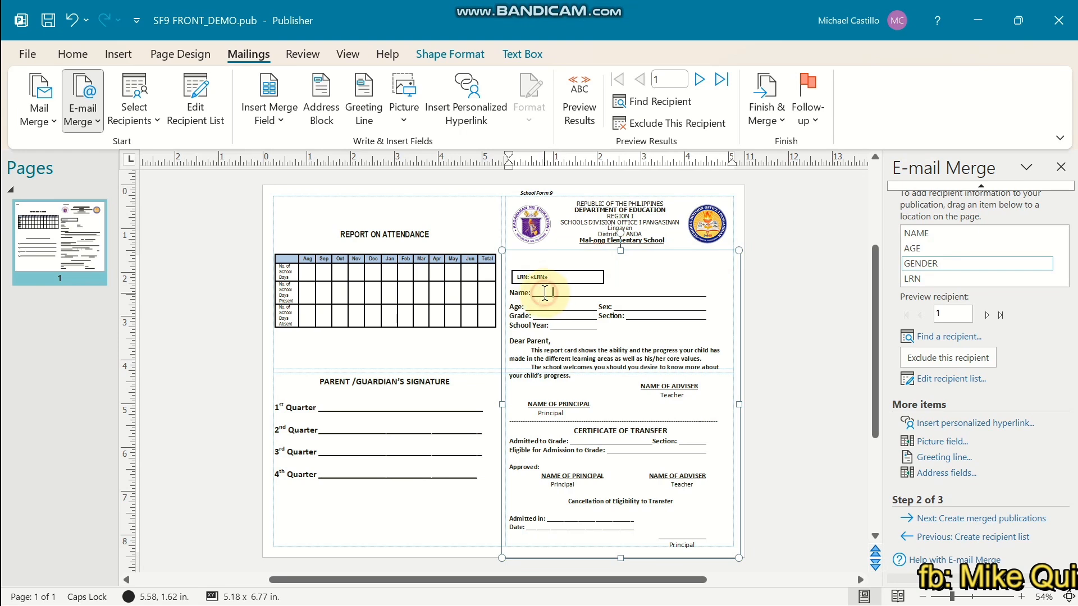
{"action": "left_click_drag", "start_coordinate": [921, 233], "coordinate": [550, 307]}
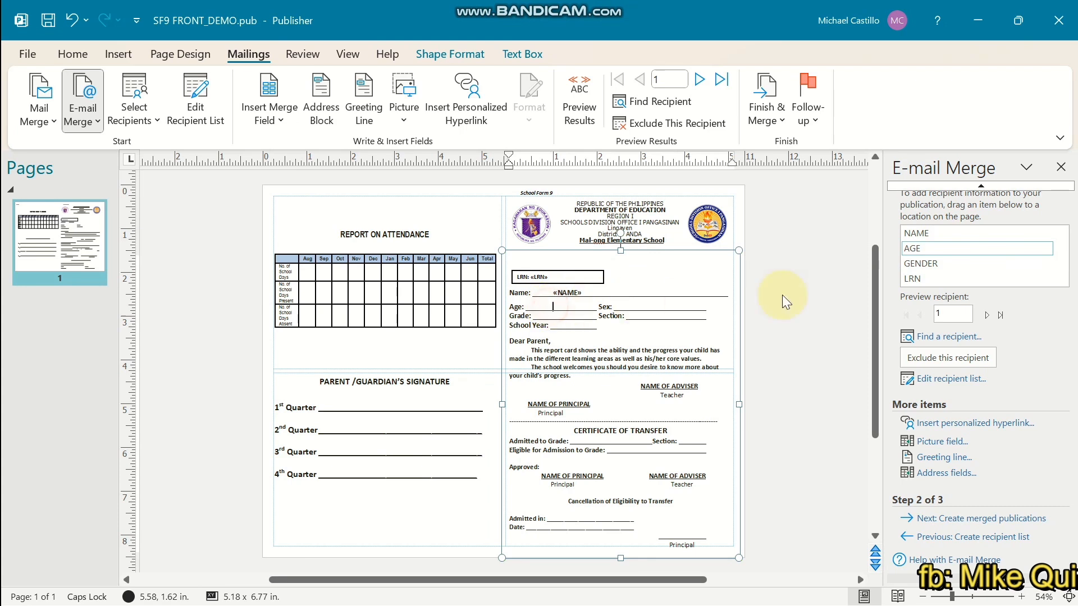
{"action": "left_click", "coordinate": [917, 253]}
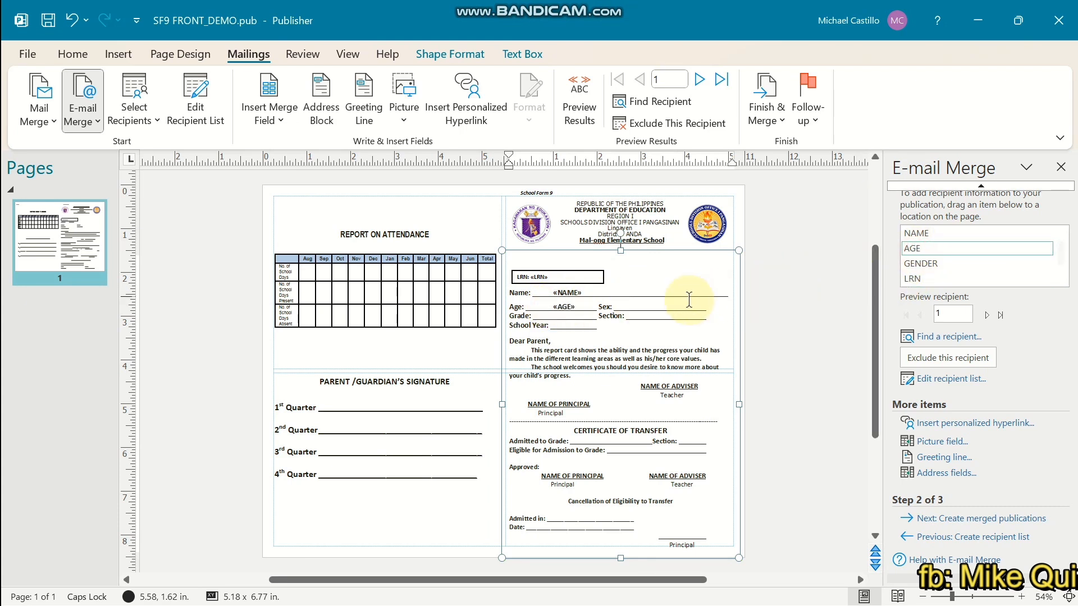
{"action": "left_click", "coordinate": [636, 307]}
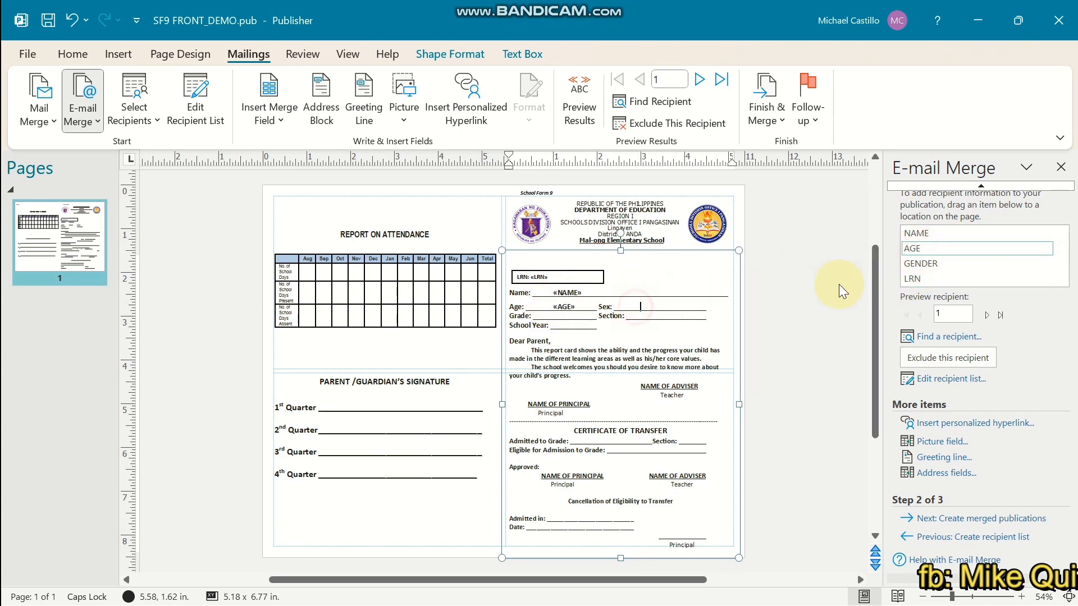
{"action": "left_click", "coordinate": [920, 265]}
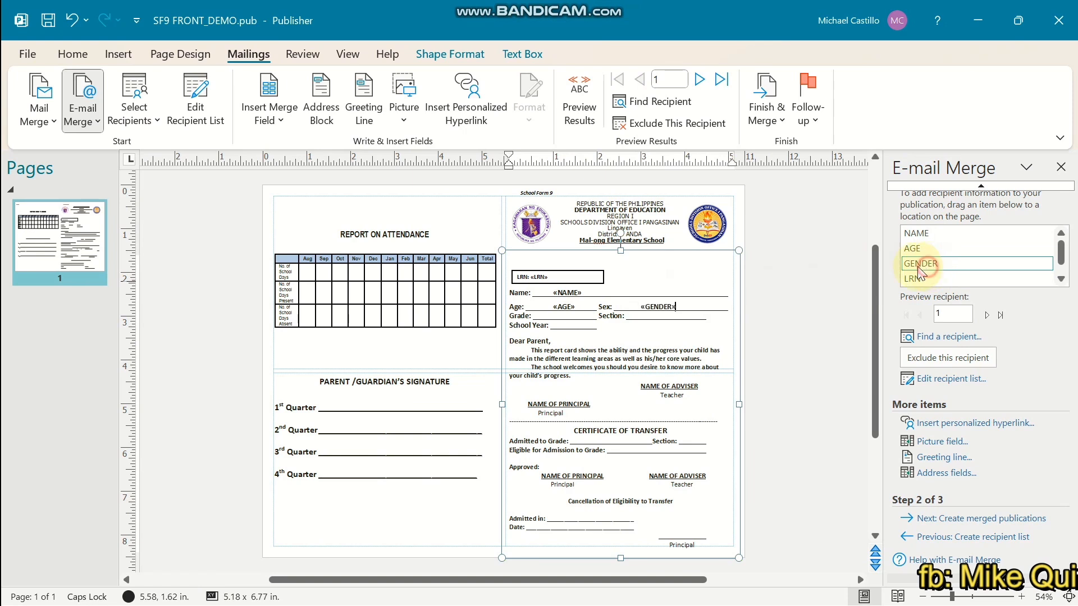
- Fill in the Grade line with FOUR, Section with MARIGOLD and School Year with 2024-2025
{"action": "left_click", "coordinate": [553, 315]}
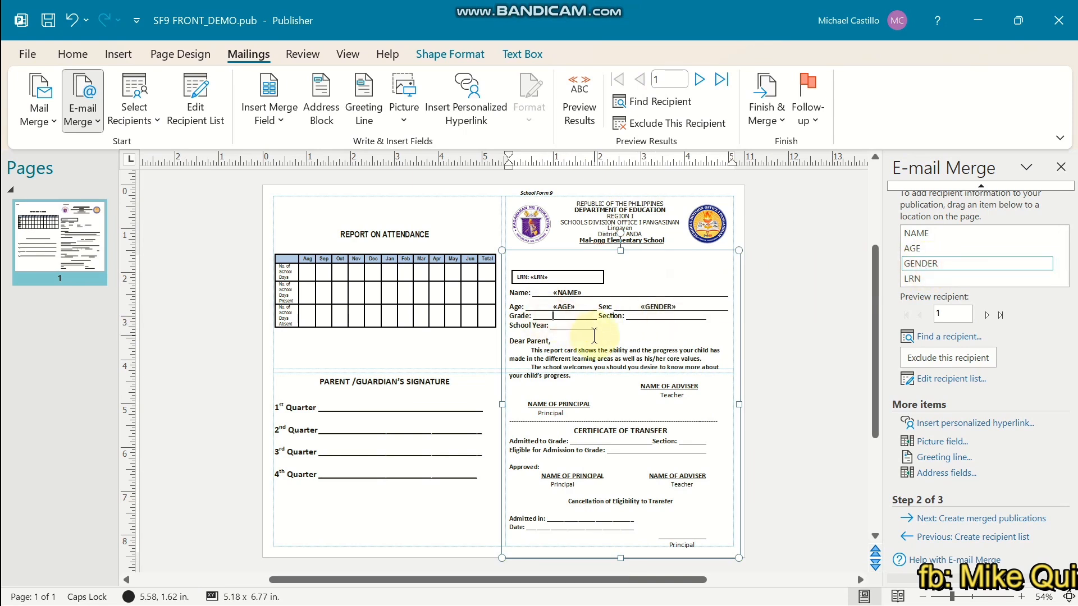
{"action": "type", "text": "FOUR"}
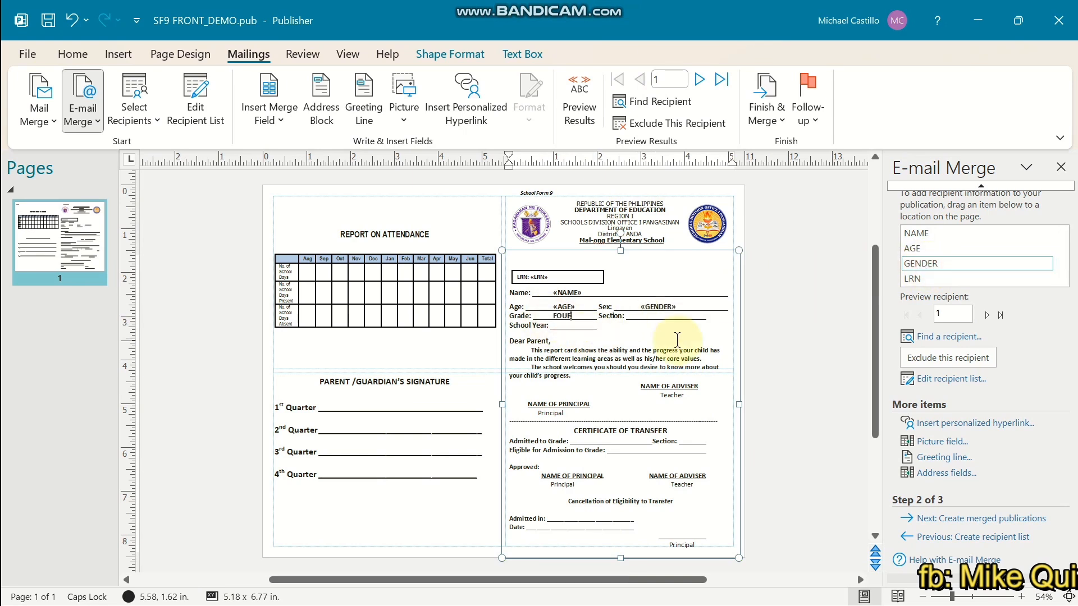
{"action": "left_click", "coordinate": [645, 317]}
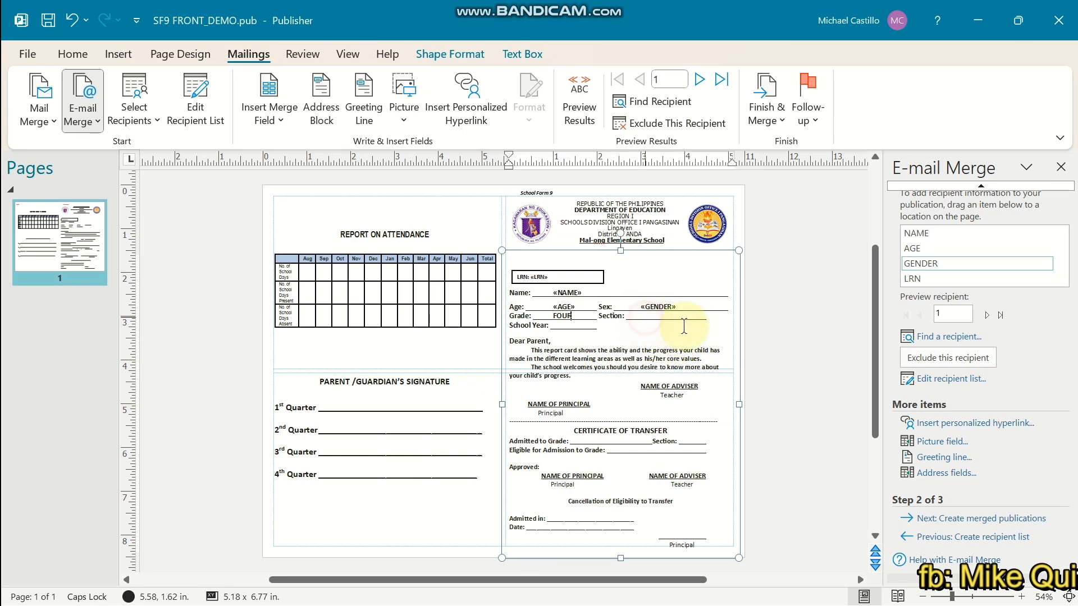
{"action": "type", "text": "MARIGOLD"}
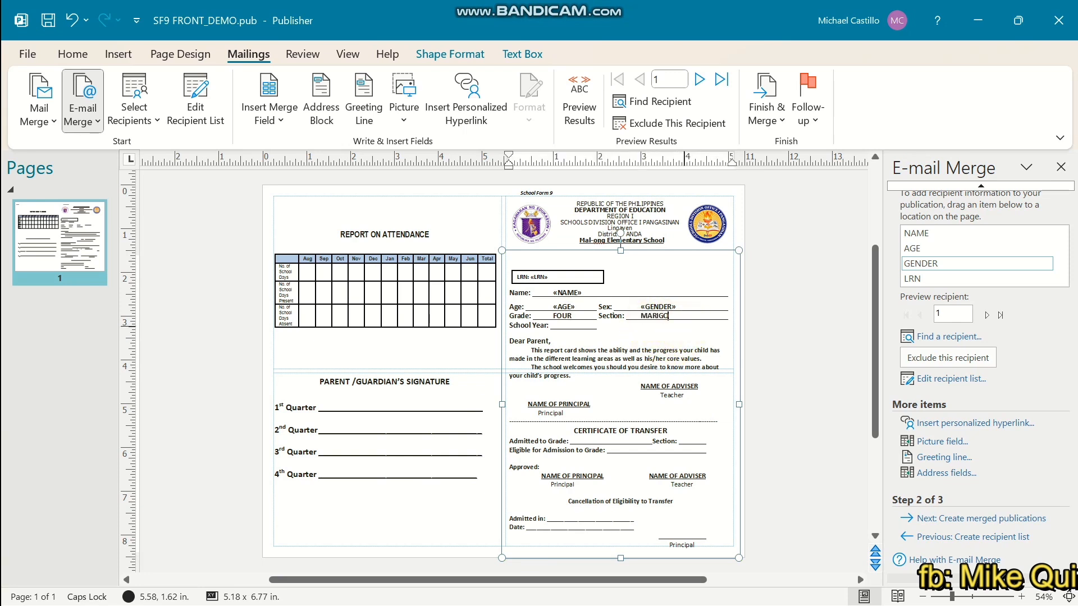
{"action": "left_click", "coordinate": [556, 327]}
{"action": "type", "text": "2024-2025"}
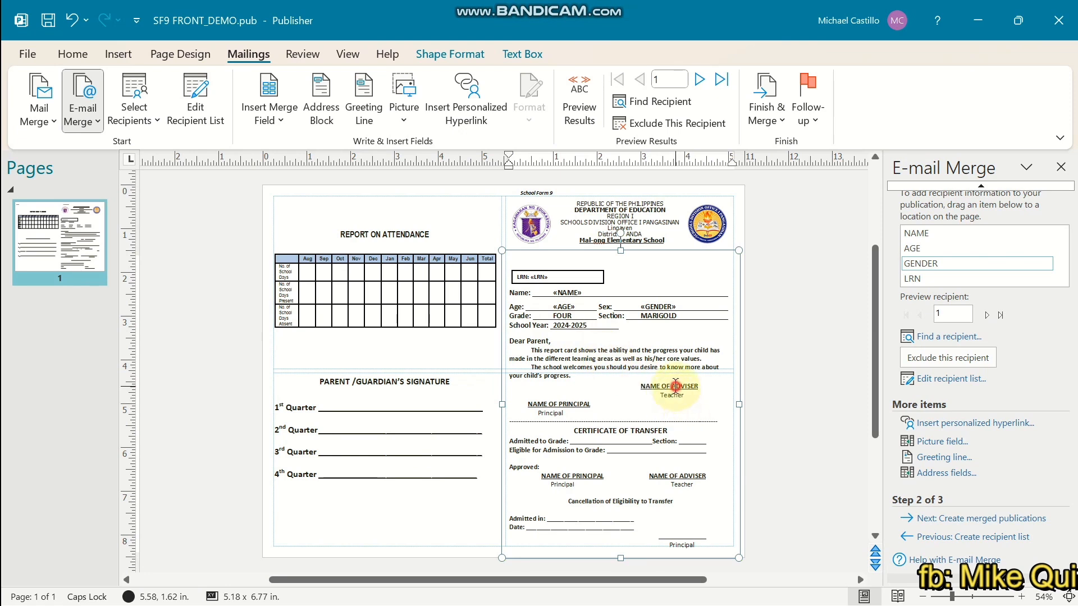
{"action": "left_click_drag", "start_coordinate": [698, 387], "coordinate": [640, 387]}
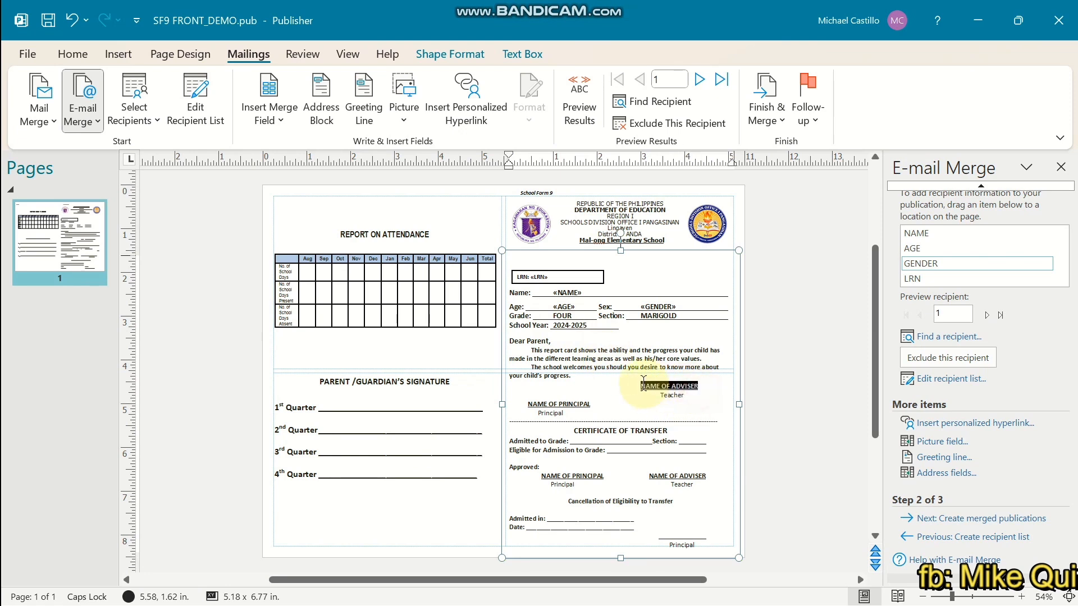
{"action": "left_click", "coordinate": [591, 404]}
{"action": "triple_click", "coordinate": [591, 404]}
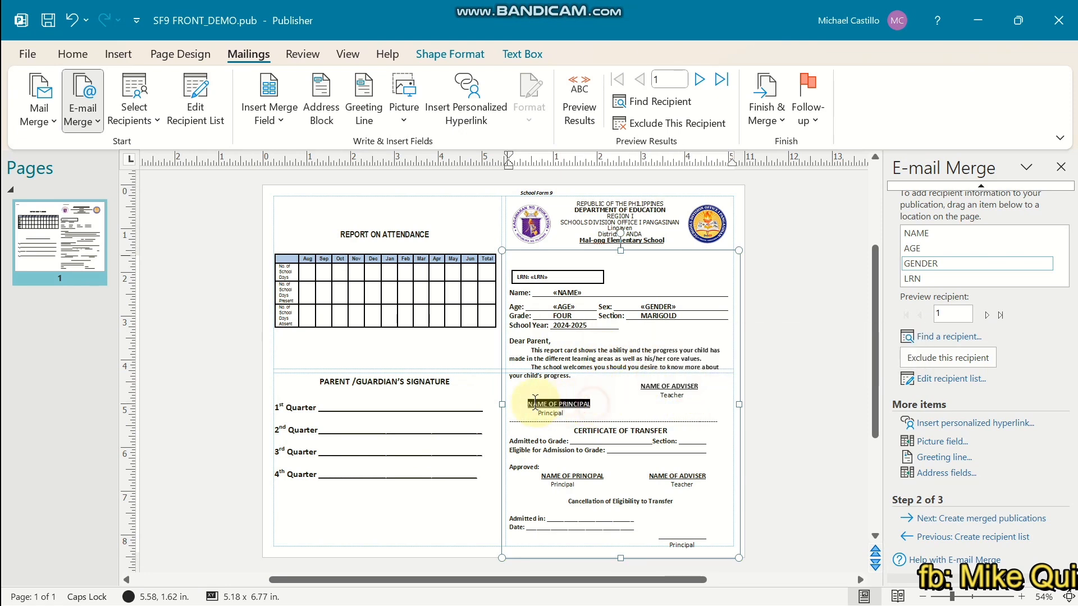
{"action": "left_click", "coordinate": [694, 476]}
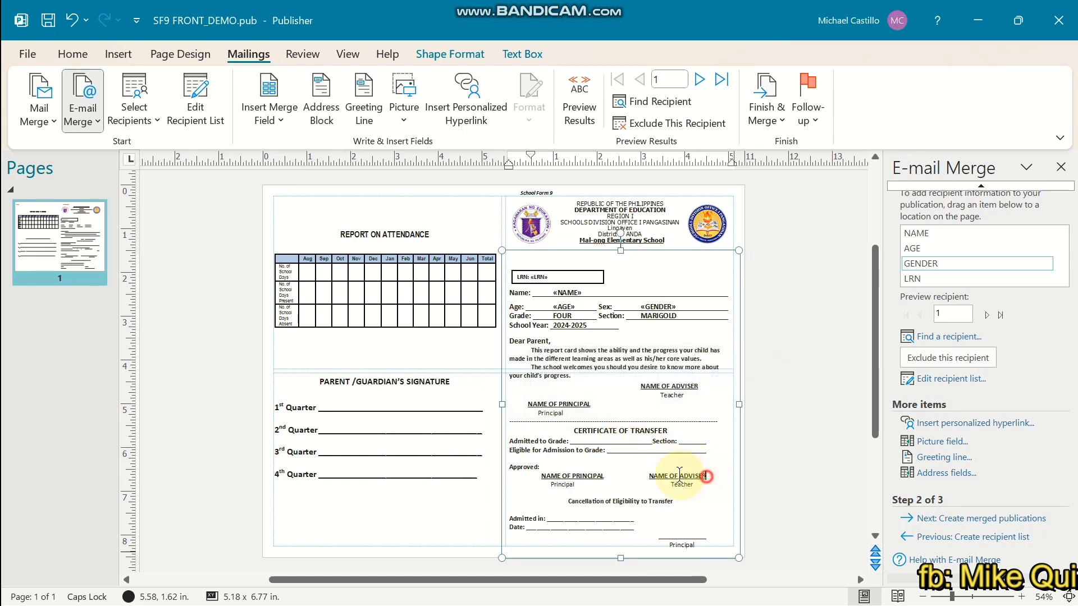
{"action": "triple_click", "coordinate": [701, 477]}
{"action": "left_click", "coordinate": [635, 492]}
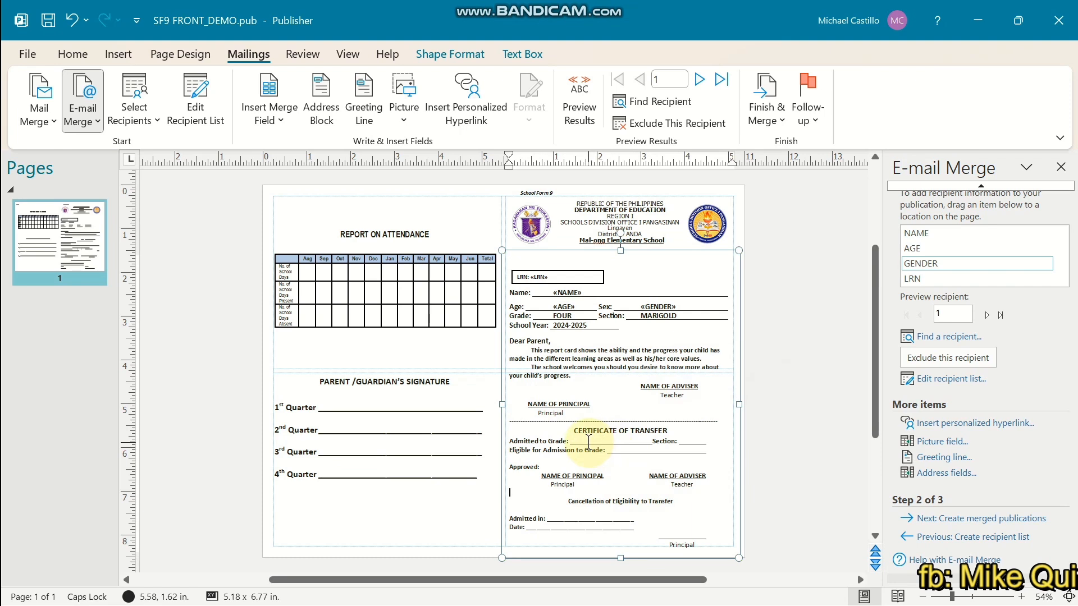
- In the Certificate of Transfer, enter FOUR for Admitted to Grade and MARIGOLD for Section, removing the surplus underline before MARIGOLD
{"action": "left_click", "coordinate": [592, 441]}
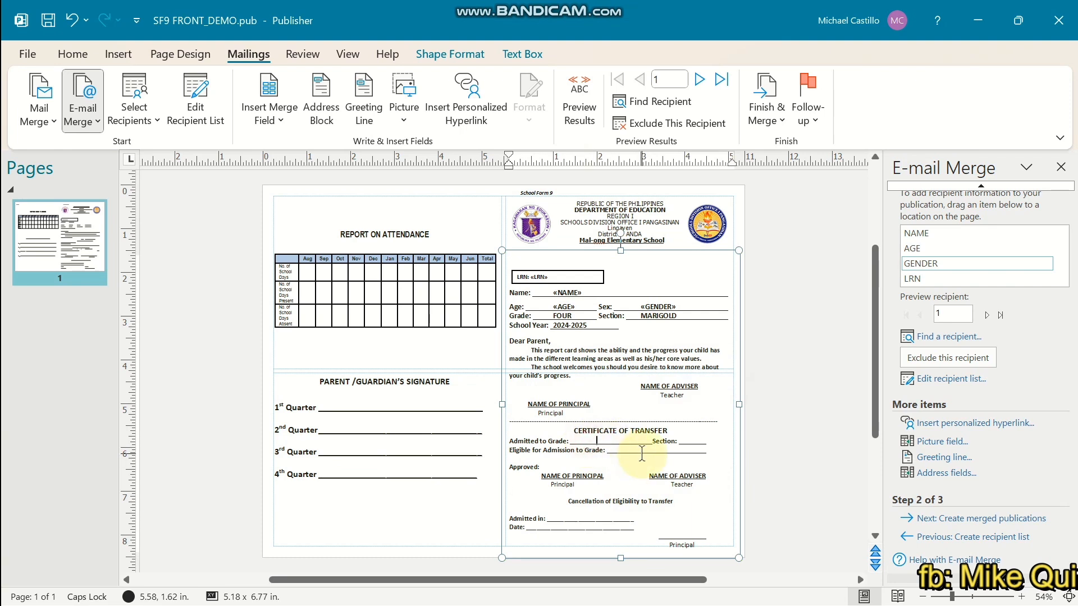
{"action": "type", "text": "FOUR"}
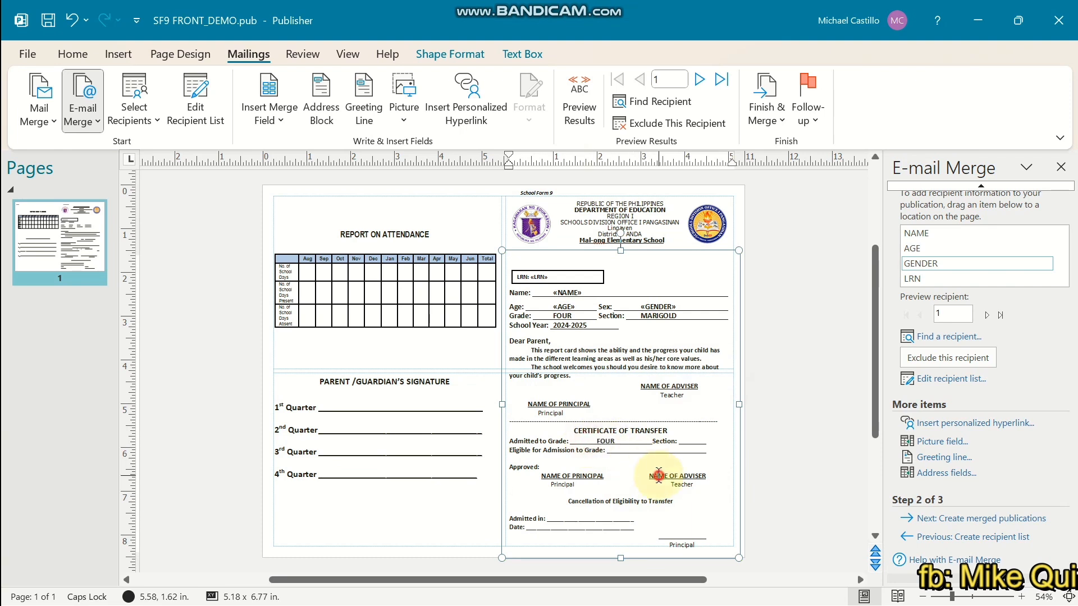
{"action": "left_click", "coordinate": [678, 439]}
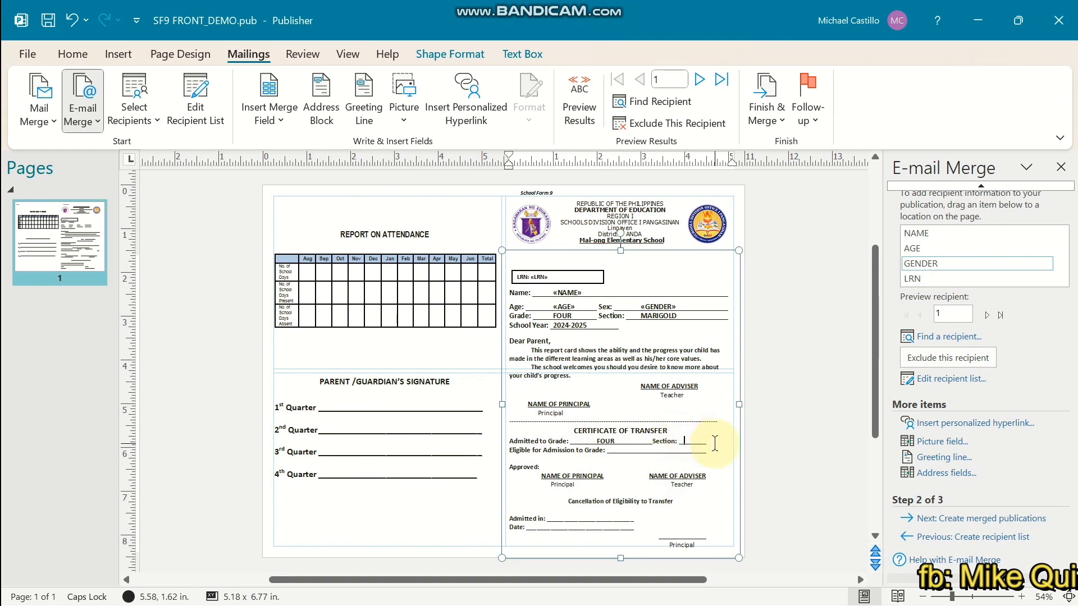
{"action": "type", "text": "MARIGOLD"}
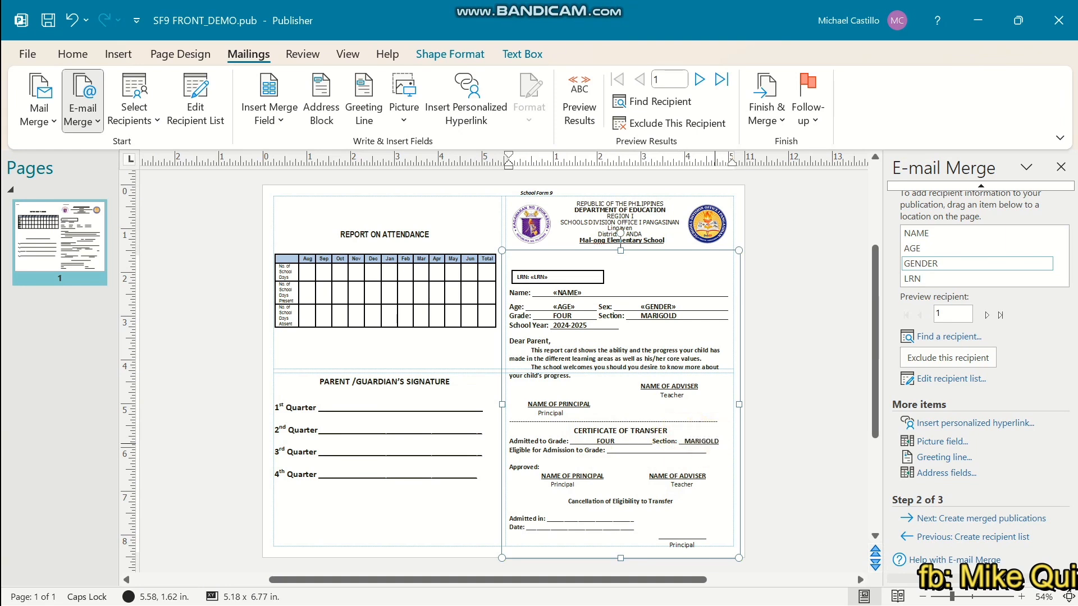
{"action": "left_click", "coordinate": [686, 441]}
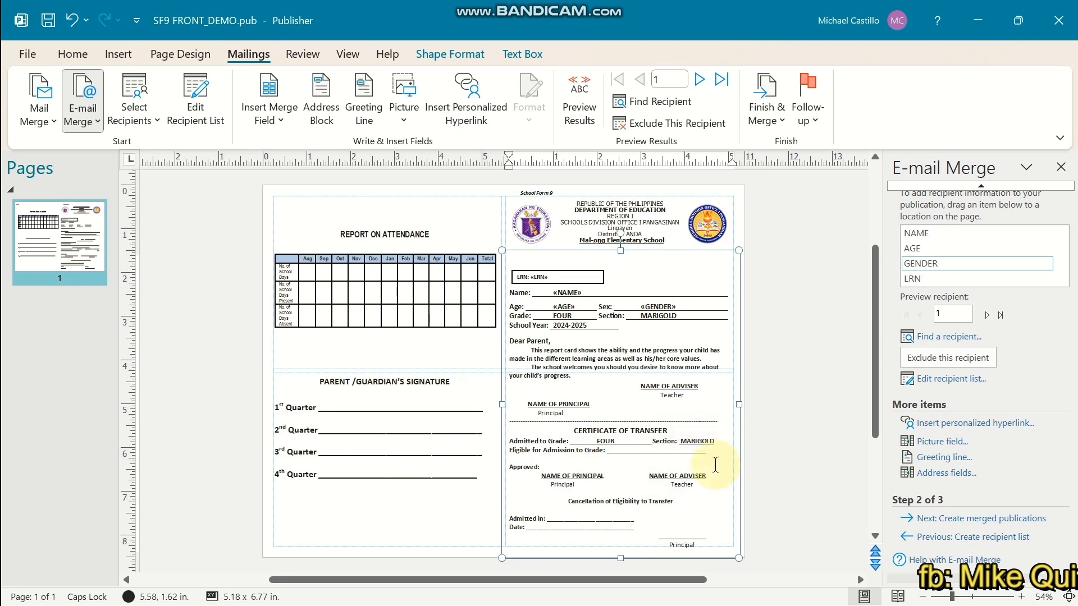
- Shorten the overlong underlines at the ends of the Name, Sex and Section lines, and deselect the text box
{"action": "left_click", "coordinate": [701, 452]}
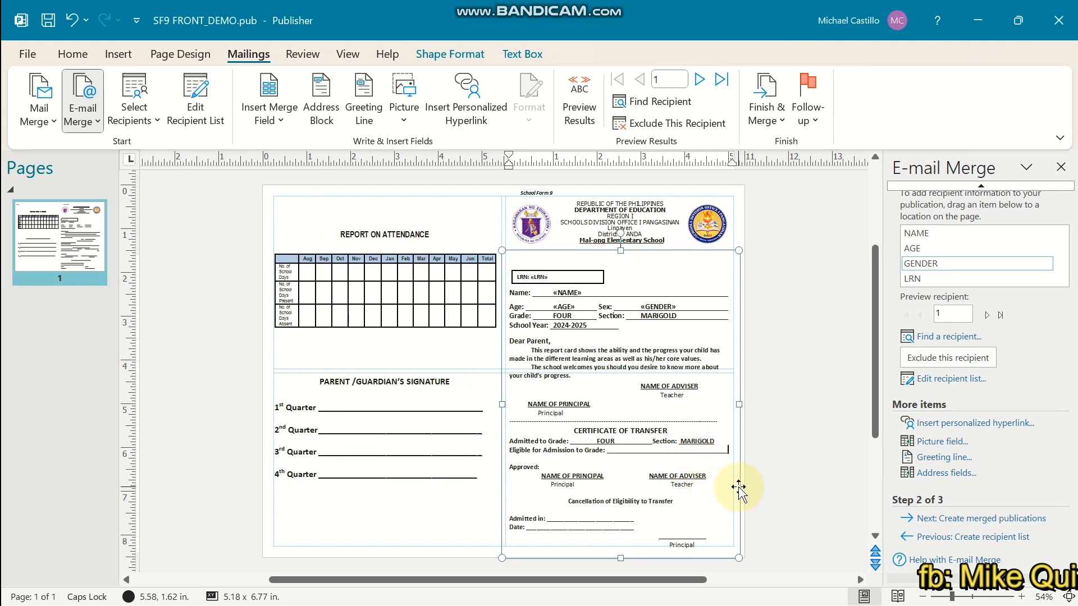
{"action": "left_click", "coordinate": [727, 309]}
{"action": "left_click", "coordinate": [728, 292]}
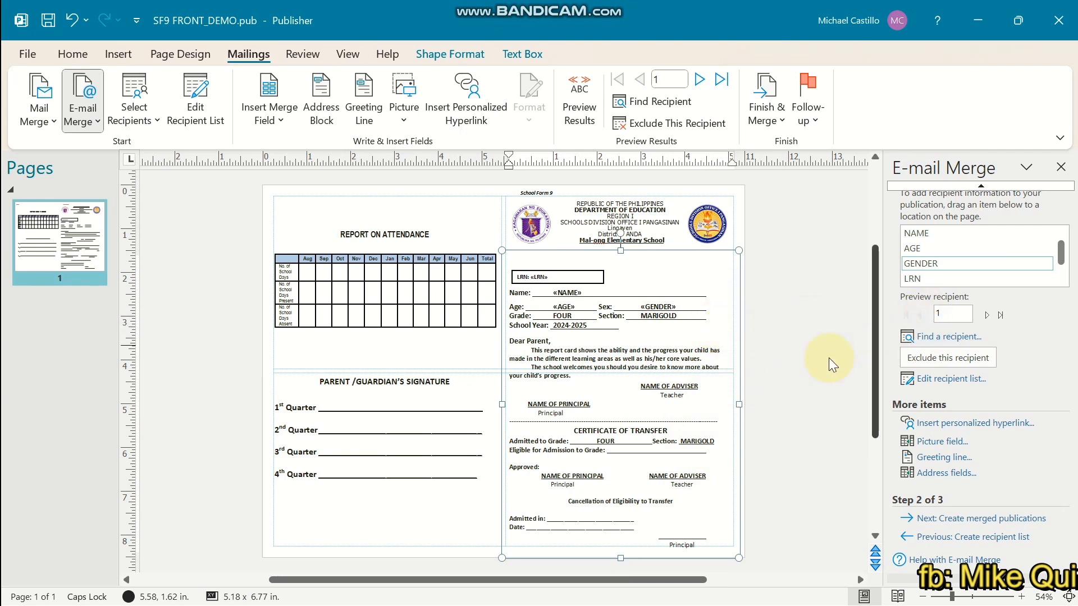
{"action": "left_click", "coordinate": [794, 503]}
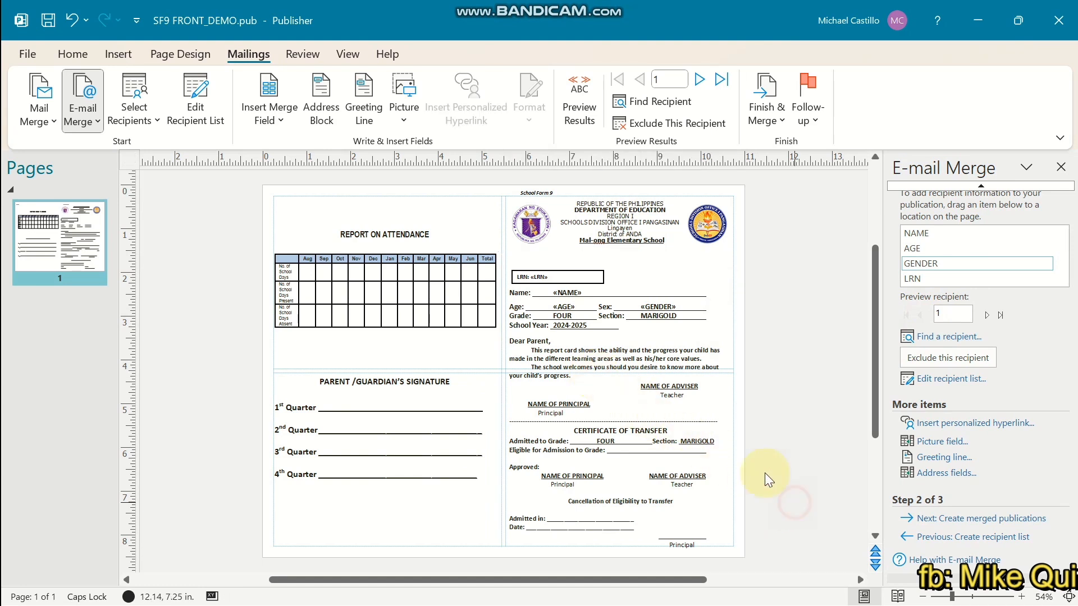
- Check the merged report cards in print preview, stepping to the second record and back, and return to the publication
{"action": "left_click", "coordinate": [25, 60]}
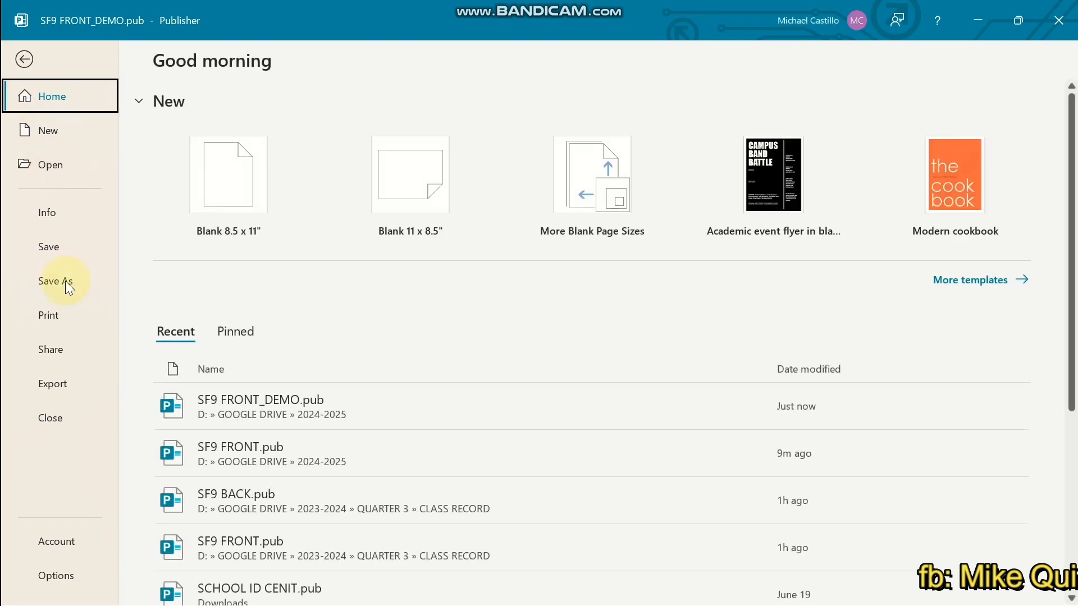
{"action": "left_click", "coordinate": [61, 310]}
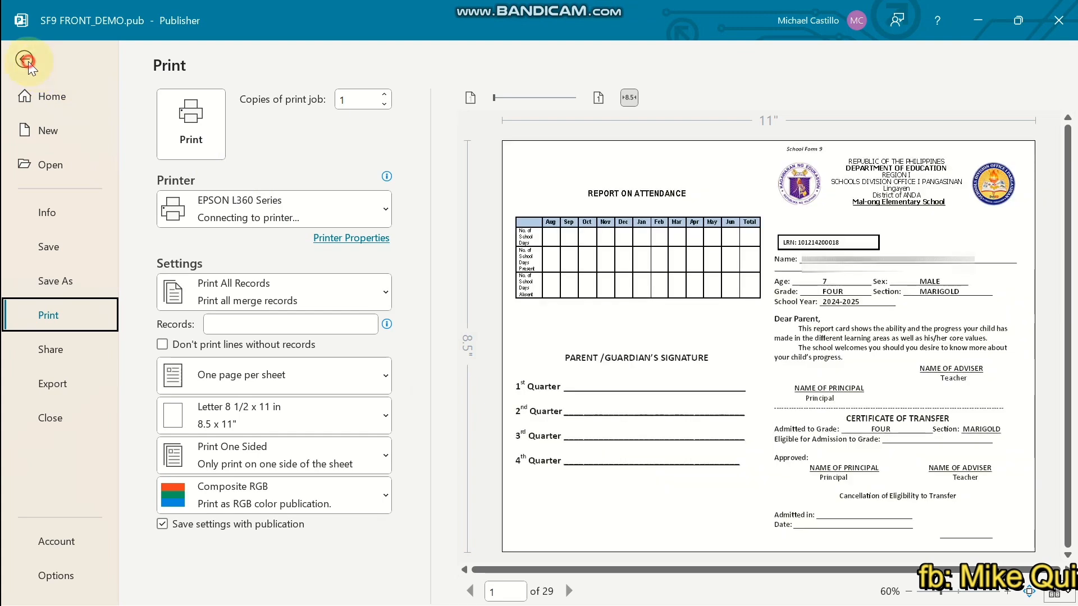
{"action": "left_click", "coordinate": [29, 62]}
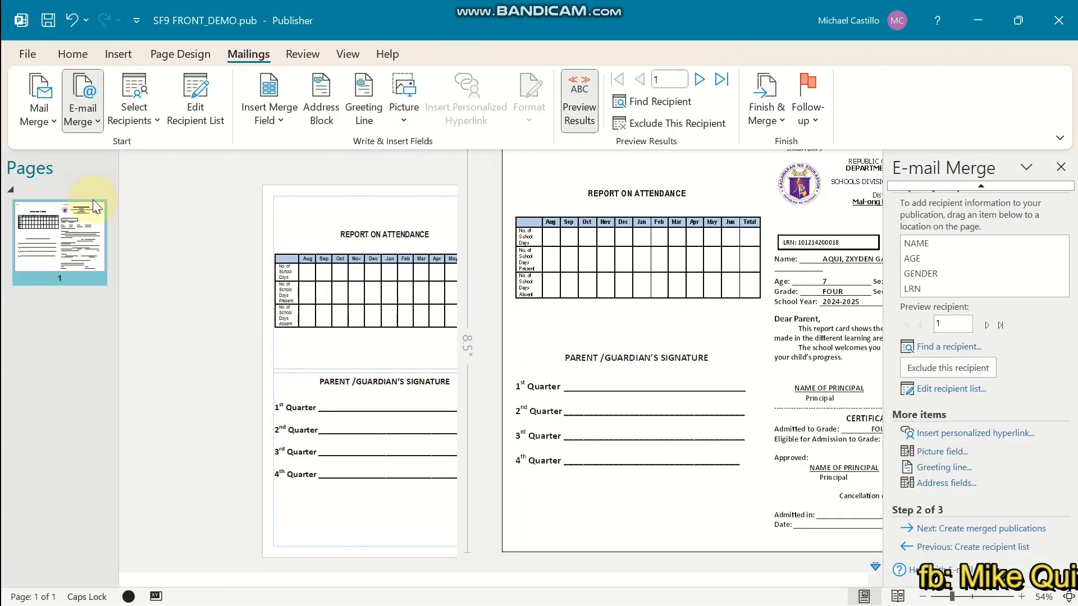
{"action": "left_click", "coordinate": [84, 326]}
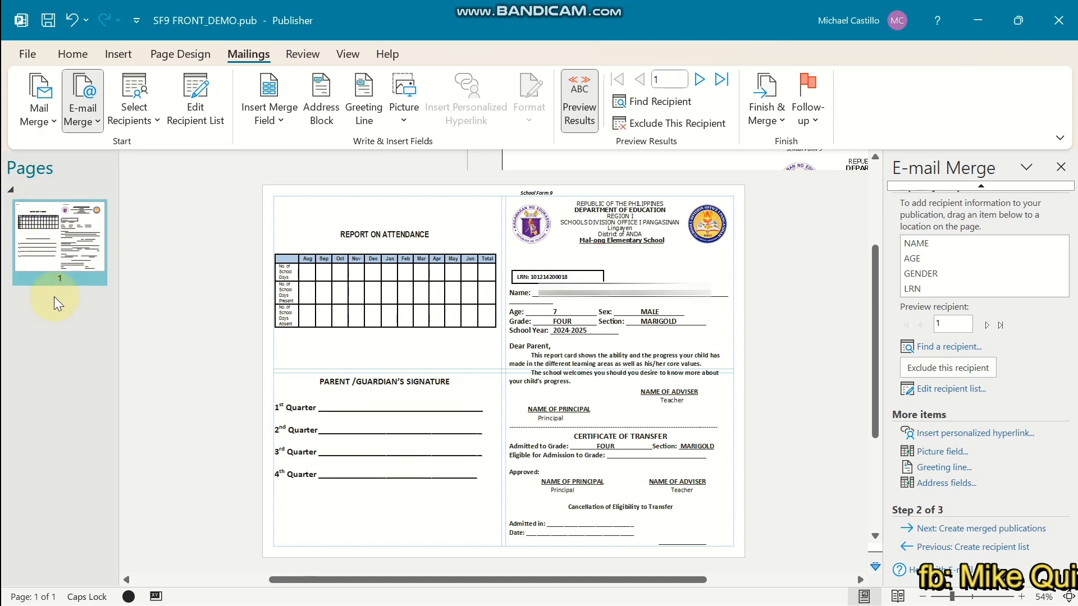
{"action": "left_click", "coordinate": [31, 59]}
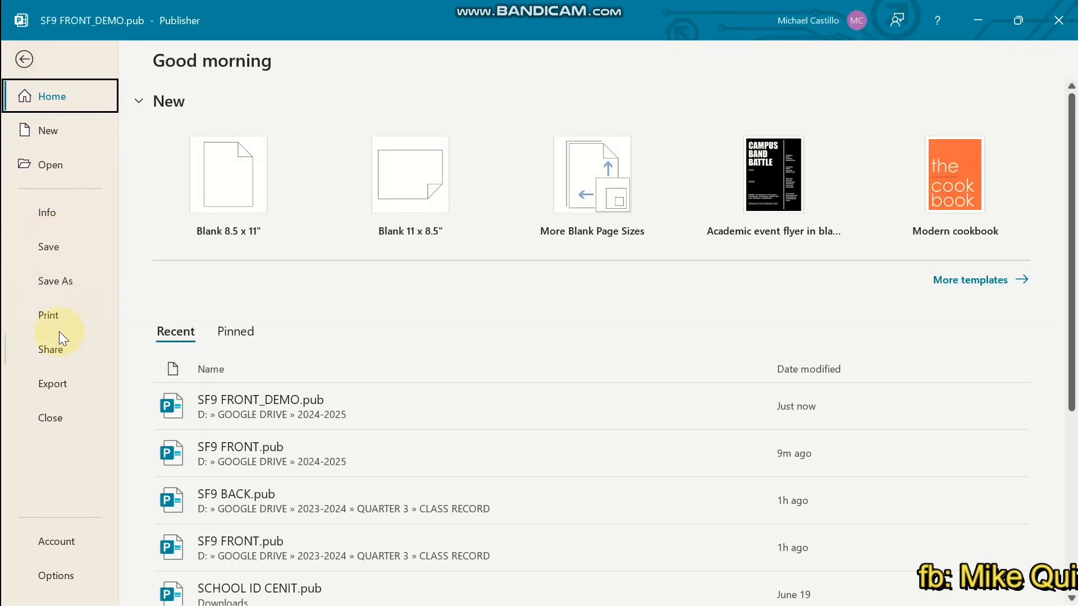
{"action": "left_click", "coordinate": [88, 325]}
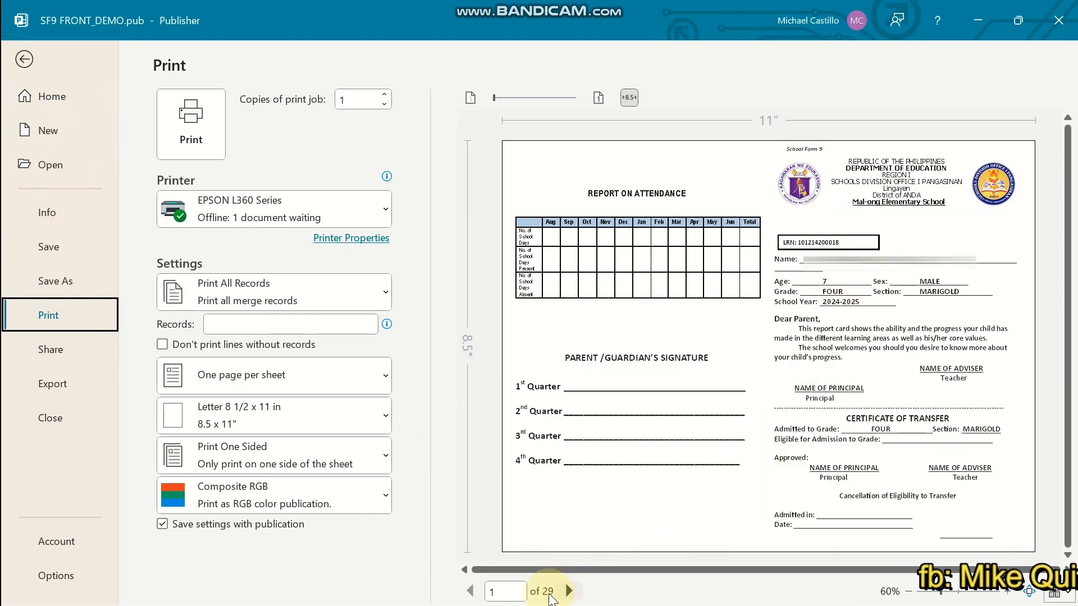
{"action": "left_click", "coordinate": [568, 591]}
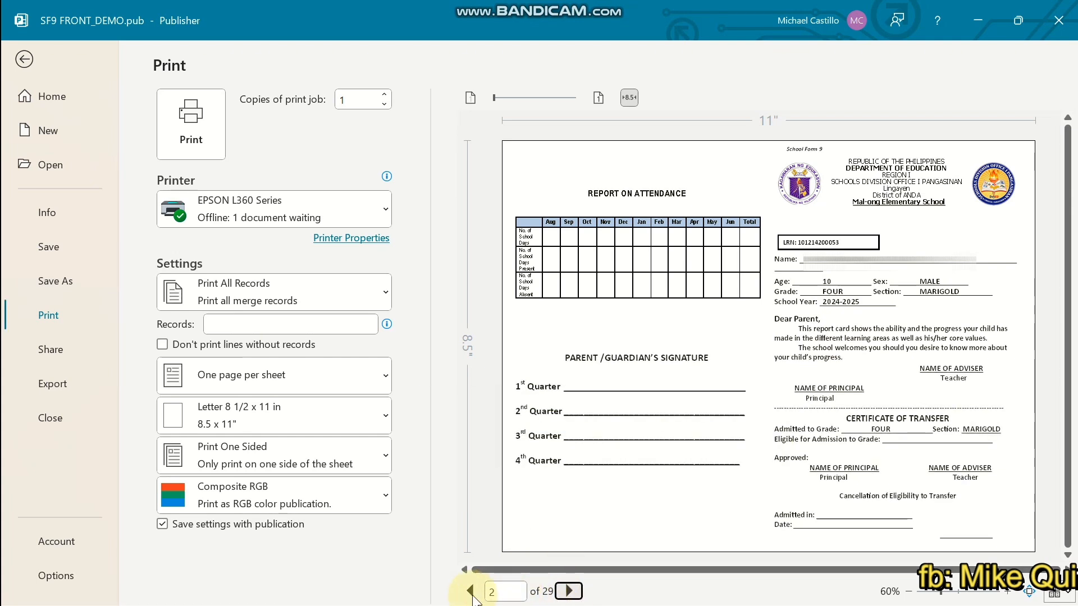
{"action": "left_click", "coordinate": [476, 593]}
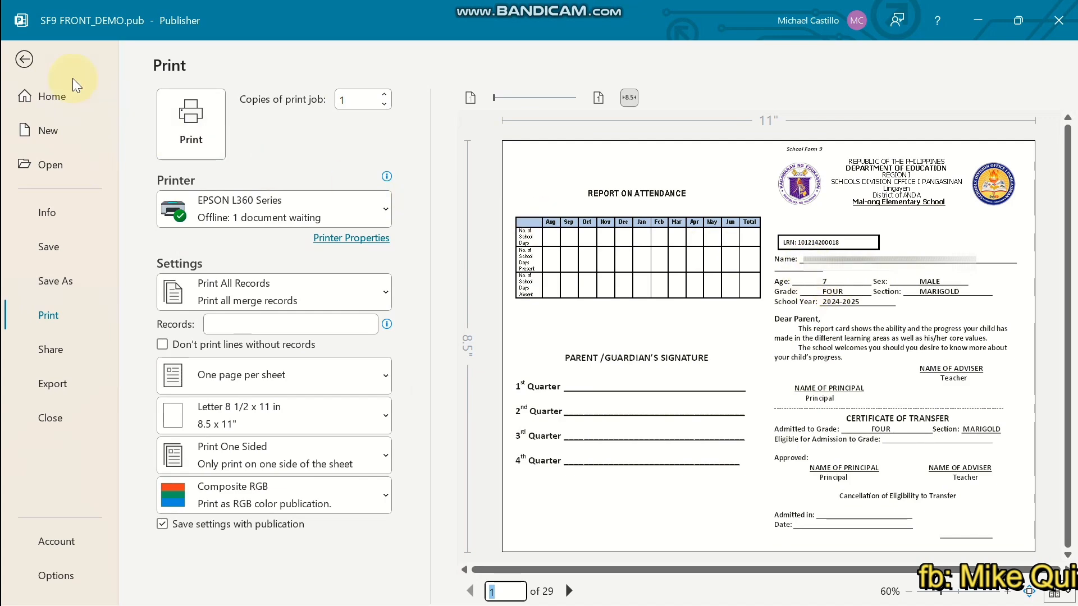
{"action": "left_click", "coordinate": [24, 59]}
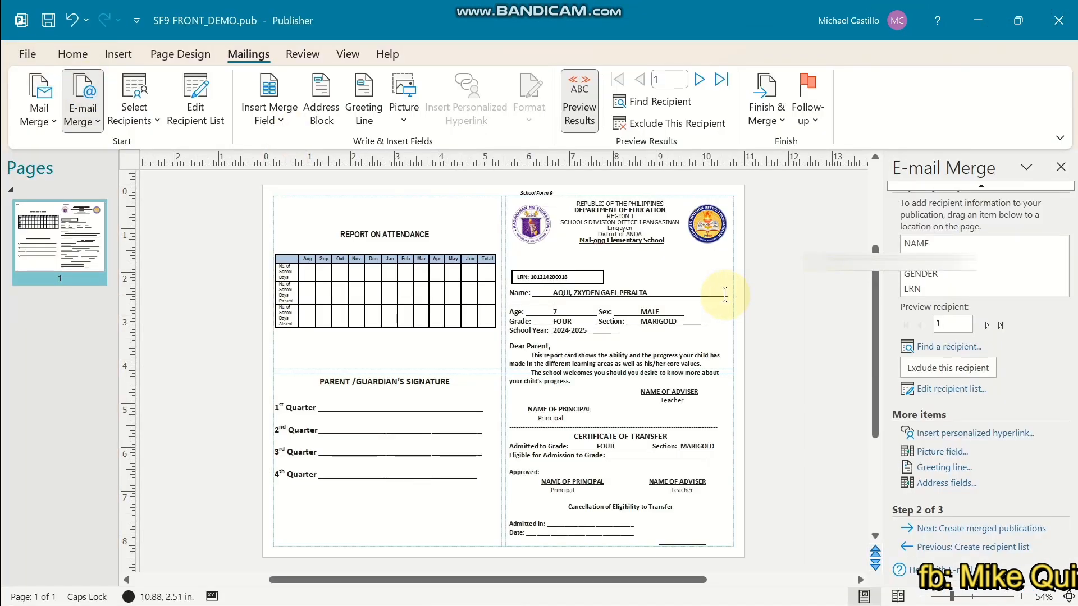
- Delete the surplus underscores after the learner's name so the Name underline no longer wraps, and check the page in print preview
{"action": "left_click", "coordinate": [725, 294]}
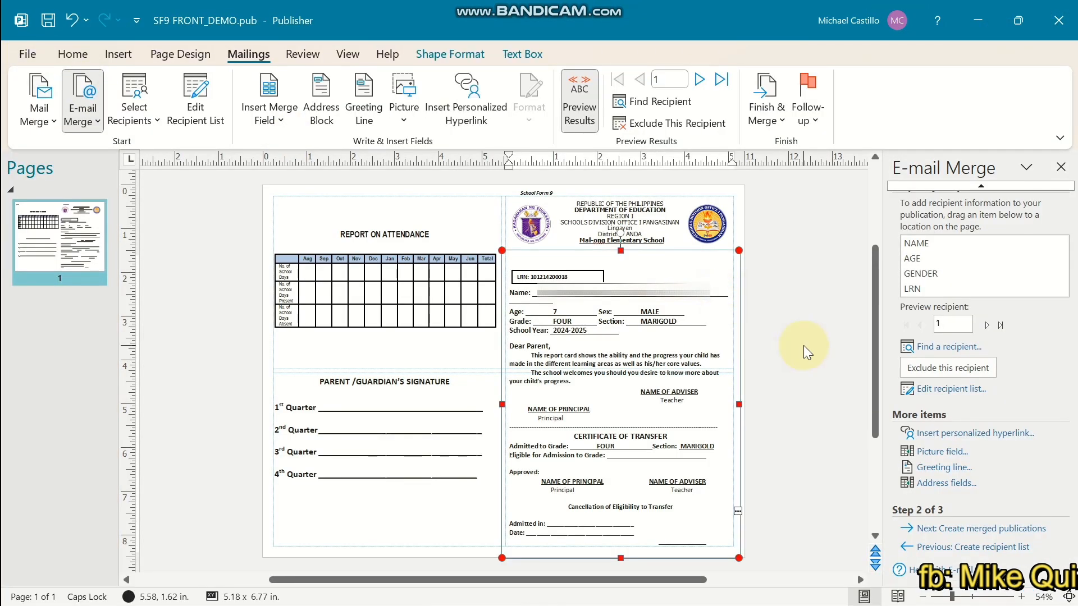
{"action": "key", "text": "BackSpace"}
{"action": "key", "text": "BackSpace"}
{"action": "key", "text": "BackSpace"}
{"action": "key", "text": "BackSpace"}
{"action": "key", "text": "BackSpace"}
{"action": "key", "text": "BackSpace"}
{"action": "key", "text": "BackSpace"}
{"action": "key", "text": "BackSpace"}
{"action": "key", "text": "BackSpace"}
{"action": "key", "text": "BackSpace"}
{"action": "key", "text": "BackSpace"}
{"action": "key", "text": "BackSpace"}
{"action": "key", "text": "BackSpace"}
{"action": "key", "text": "BackSpace"}
{"action": "key", "text": "BackSpace"}
{"action": "key", "text": "BackSpace"}
{"action": "key", "text": "BackSpace"}
{"action": "key", "text": "BackSpace"}
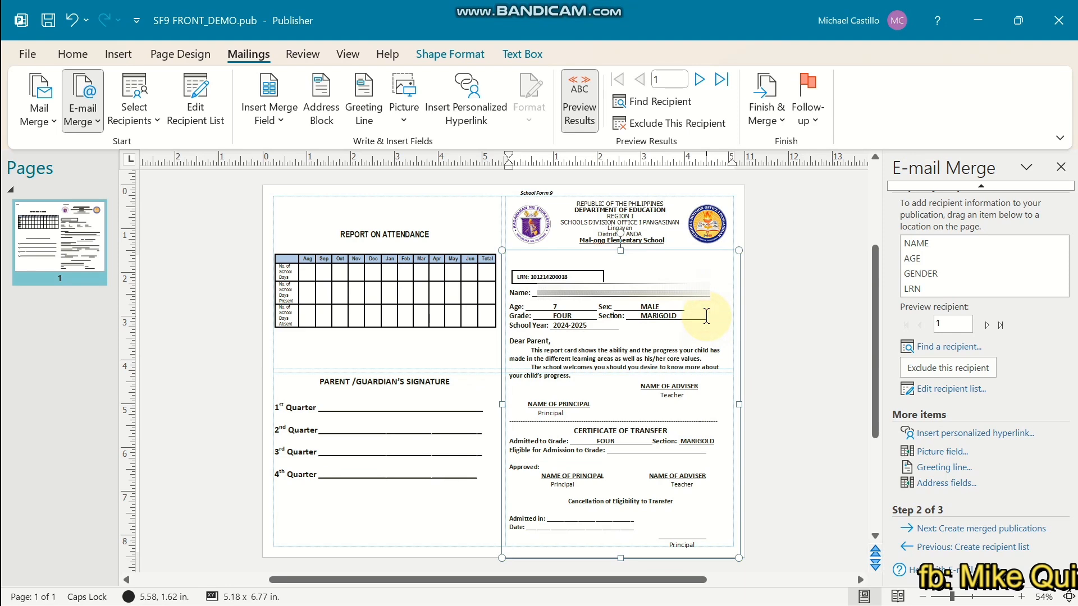
{"action": "left_click", "coordinate": [25, 54]}
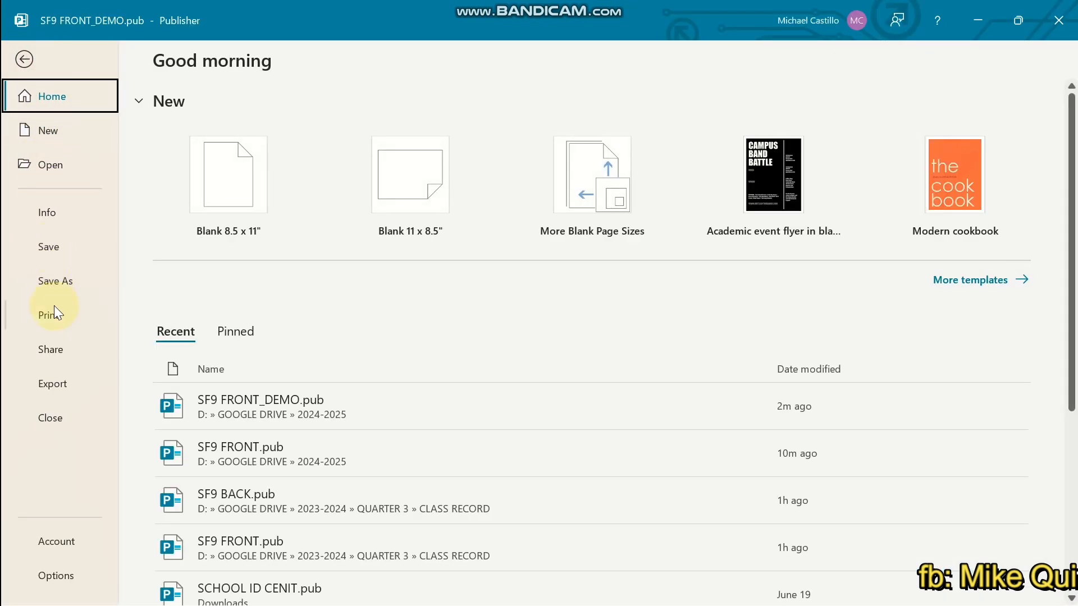
{"action": "left_click", "coordinate": [54, 313]}
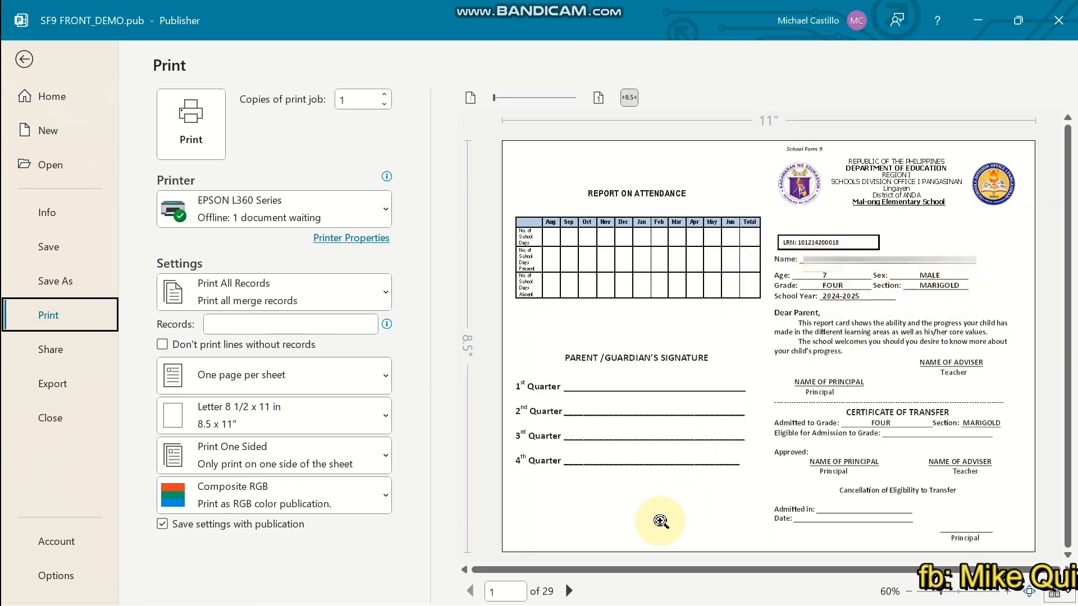
- Step forward through the merged report cards in print preview, checking each learner's details from the second record on
{"action": "left_click", "coordinate": [569, 592]}
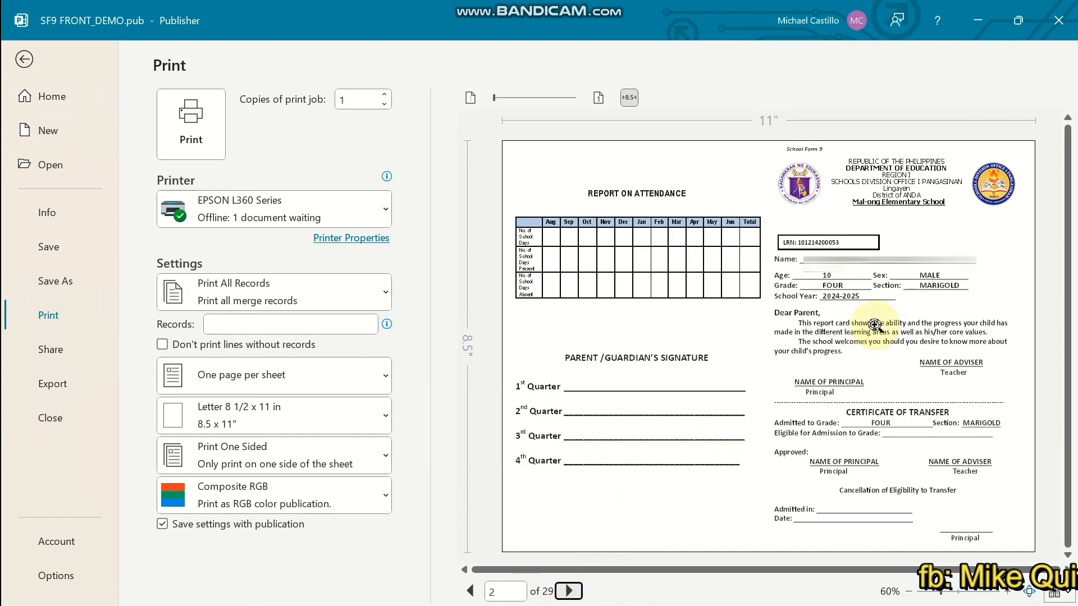
{"action": "left_click", "coordinate": [569, 592]}
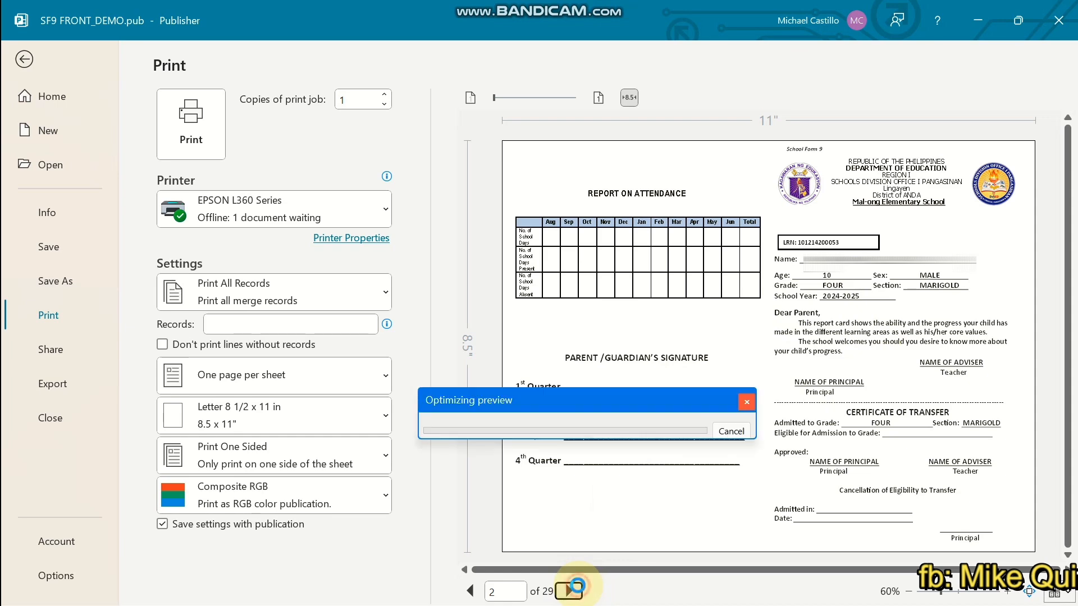
{"action": "left_click", "coordinate": [569, 591]}
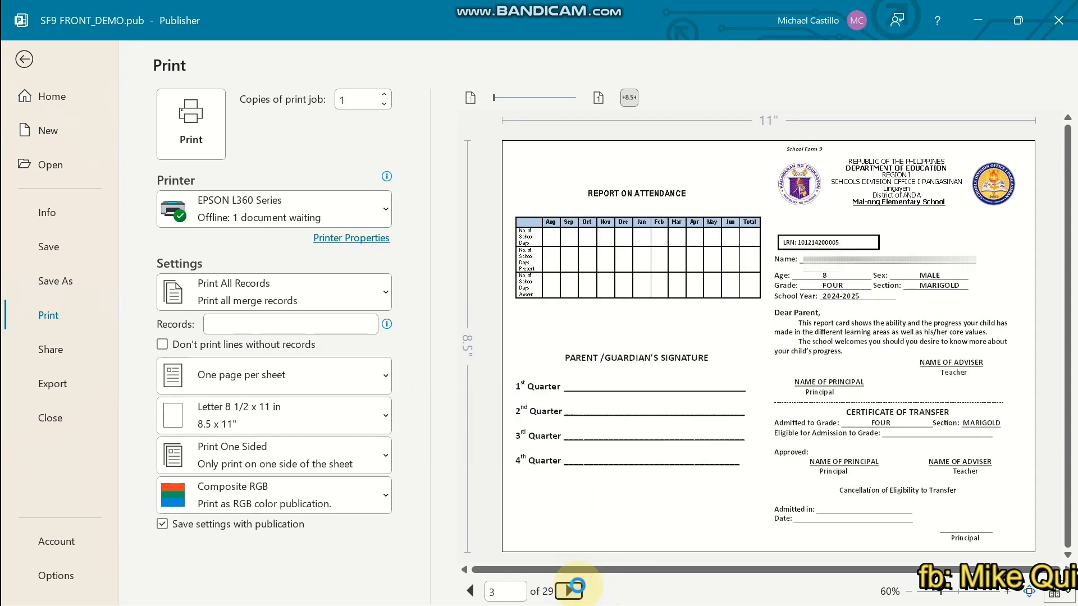
{"action": "left_click", "coordinate": [570, 592]}
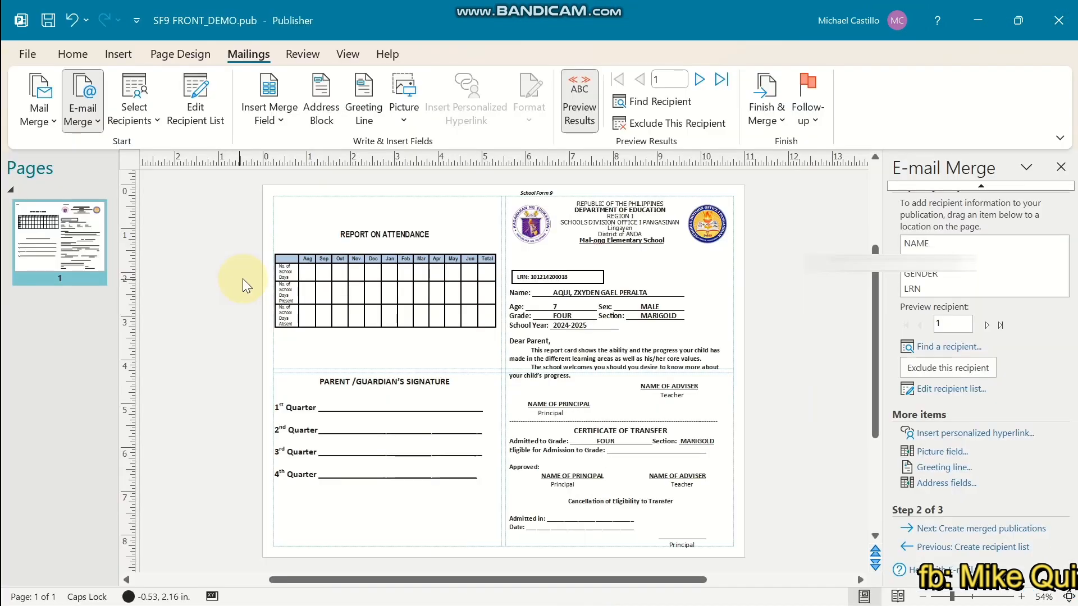
- Reopen print preview on the first record, zoom in to inspect the LRN and learner details, and zoom back out
{"action": "left_click", "coordinate": [97, 211]}
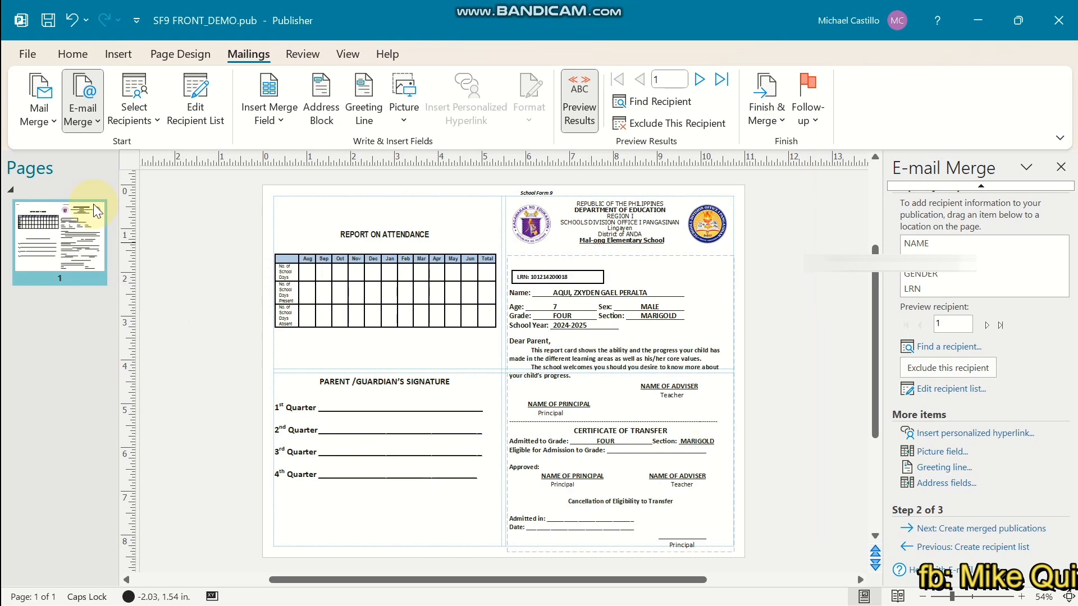
{"action": "left_click", "coordinate": [34, 57]}
{"action": "left_click", "coordinate": [49, 315]}
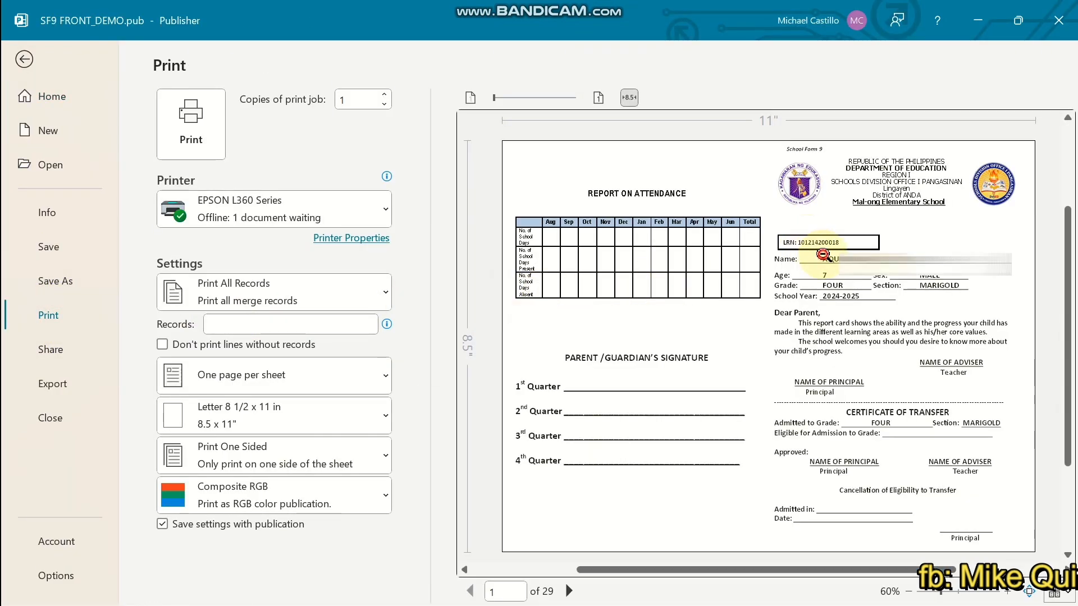
{"action": "left_click", "coordinate": [842, 257]}
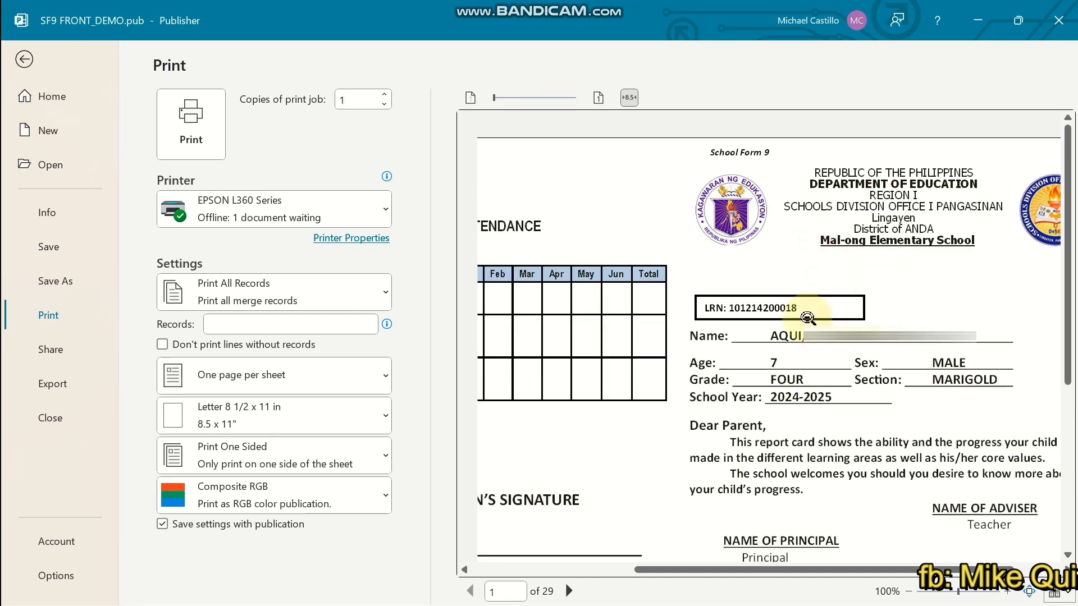
{"action": "left_click", "coordinate": [800, 314]}
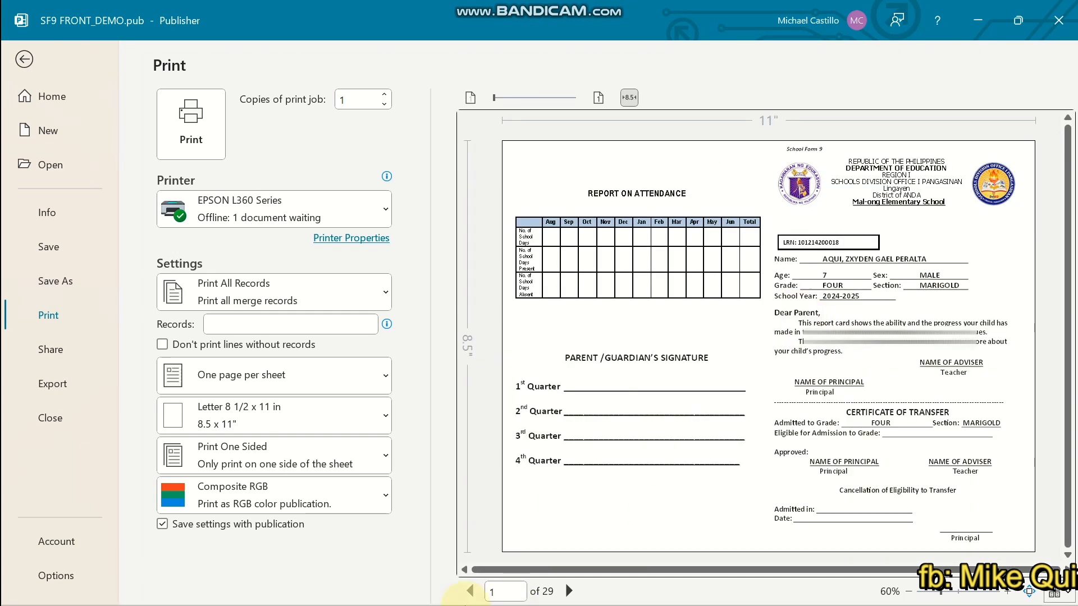
- Switch to the SF 9 DEMO.xlsx workbook in Excel and select the first learner's LRN in cell D2 to compare it
{"action": "left_click", "coordinate": [622, 586]}
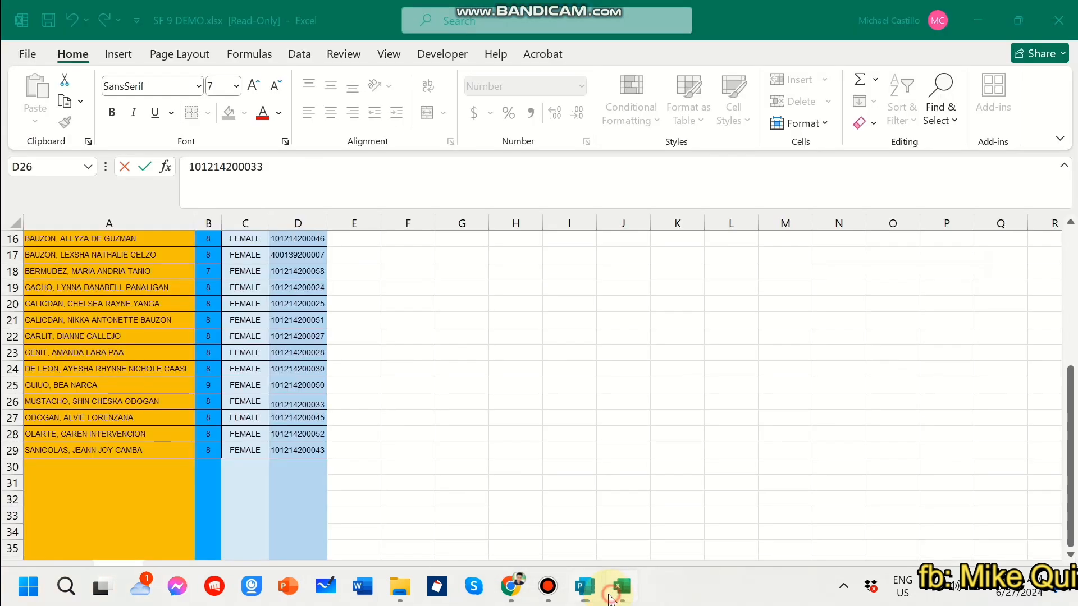
{"action": "scroll", "coordinate": [264, 359], "scroll_direction": "up", "scroll_amount": 5}
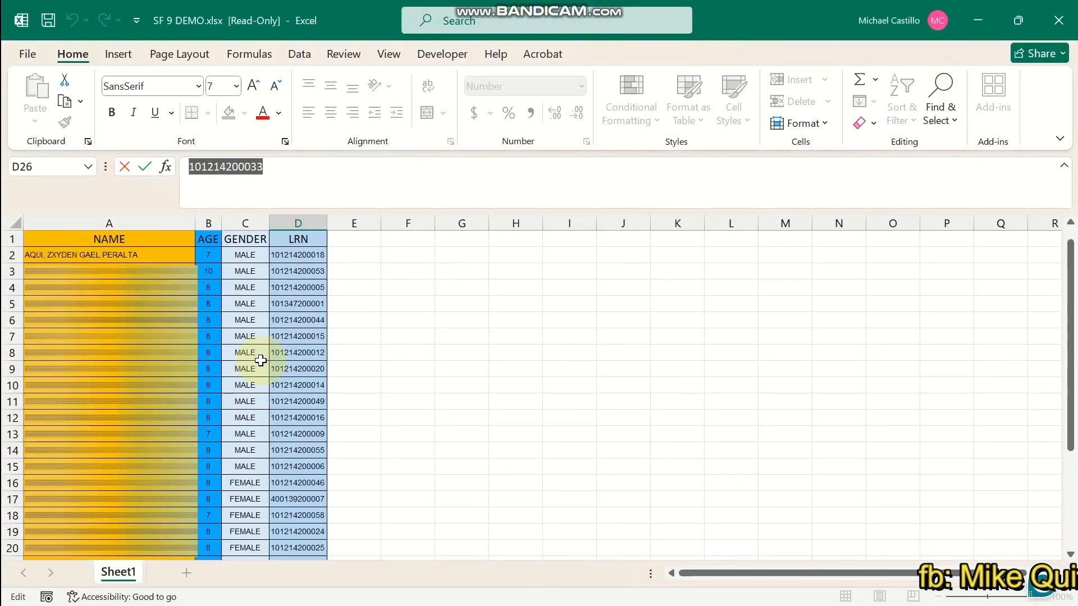
{"action": "left_click", "coordinate": [316, 257]}
{"action": "left_click_drag", "start_coordinate": [300, 184], "coordinate": [177, 175]}
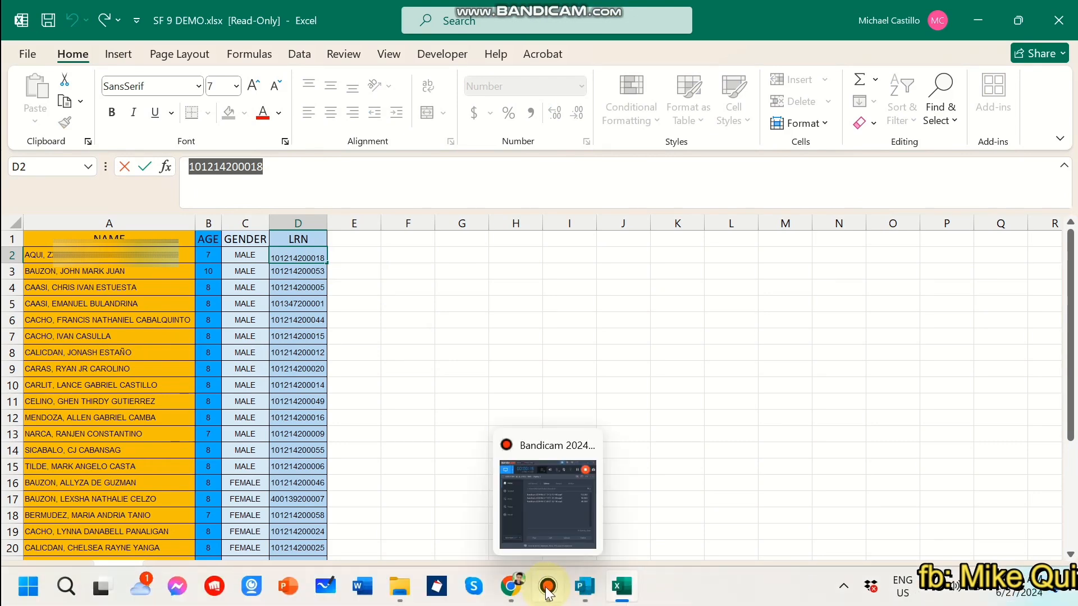
- Switch back to Publisher and go to record 25 in print preview
{"action": "left_click", "coordinate": [584, 586]}
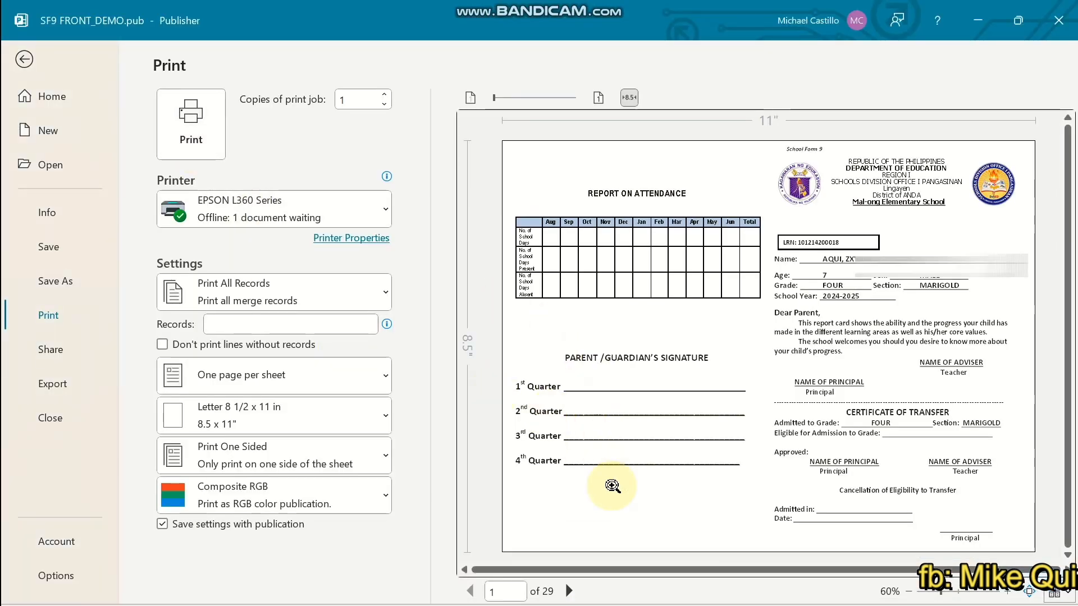
{"action": "left_click", "coordinate": [522, 593]}
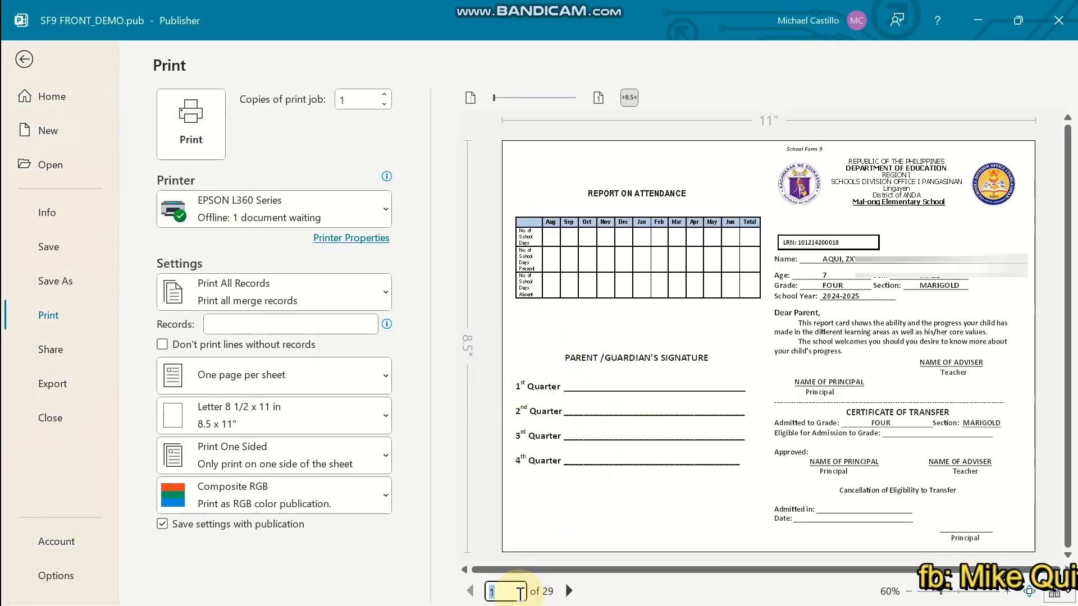
{"action": "type", "text": "25"}
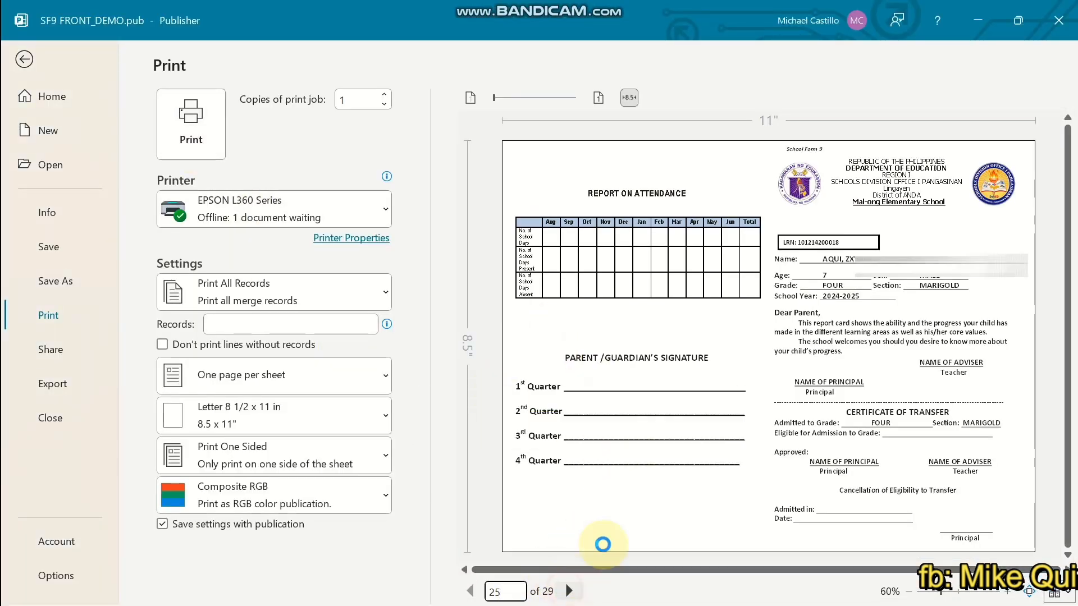